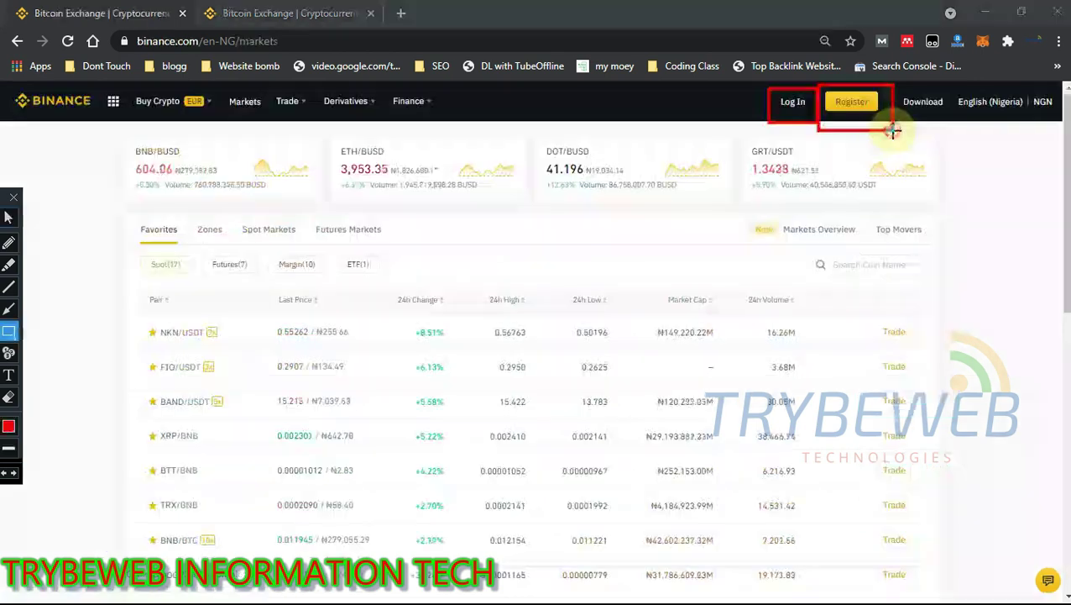
Undo the two red rectangles around Log In and Register and return to the annotation toolbar's selection pointer
key("ctrl+z")
key("ctrl+z")
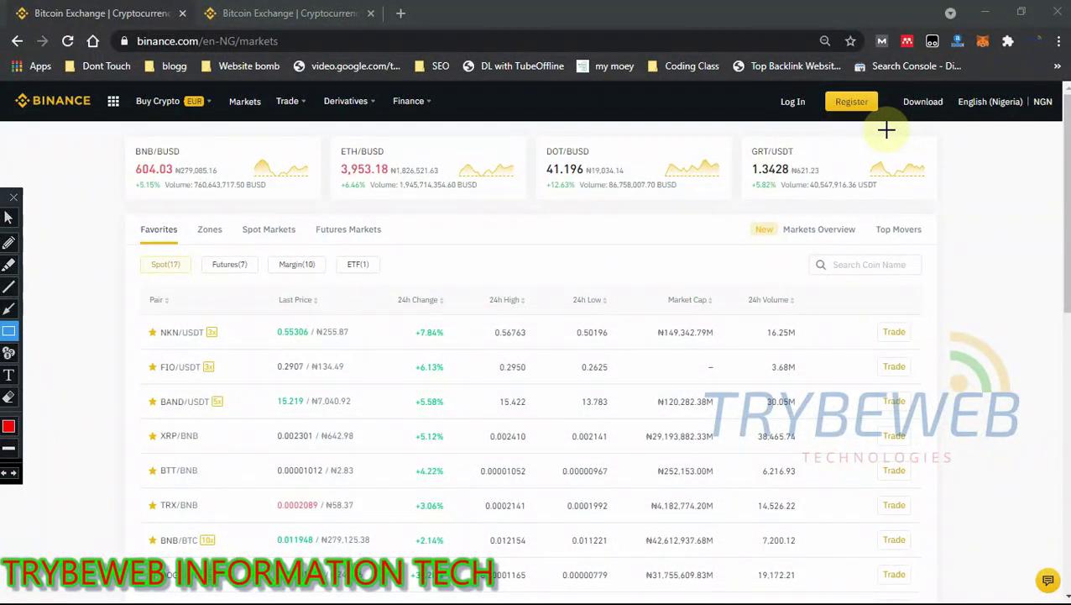
left_click(9, 218)
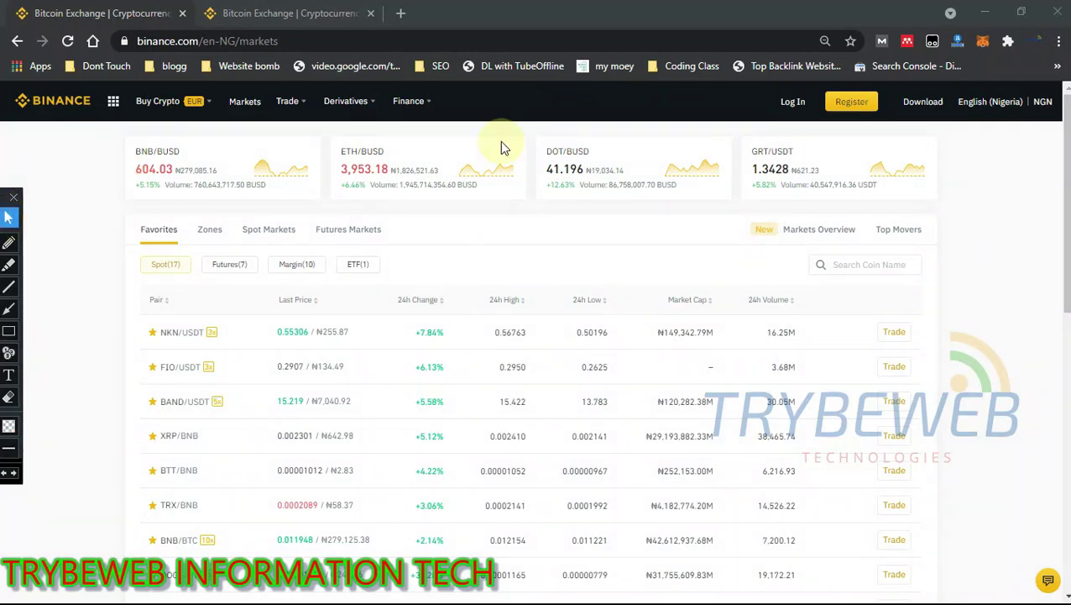
Open the Binance login page and refresh the QR code to log in to the account
left_click(792, 104)
left_click(792, 108)
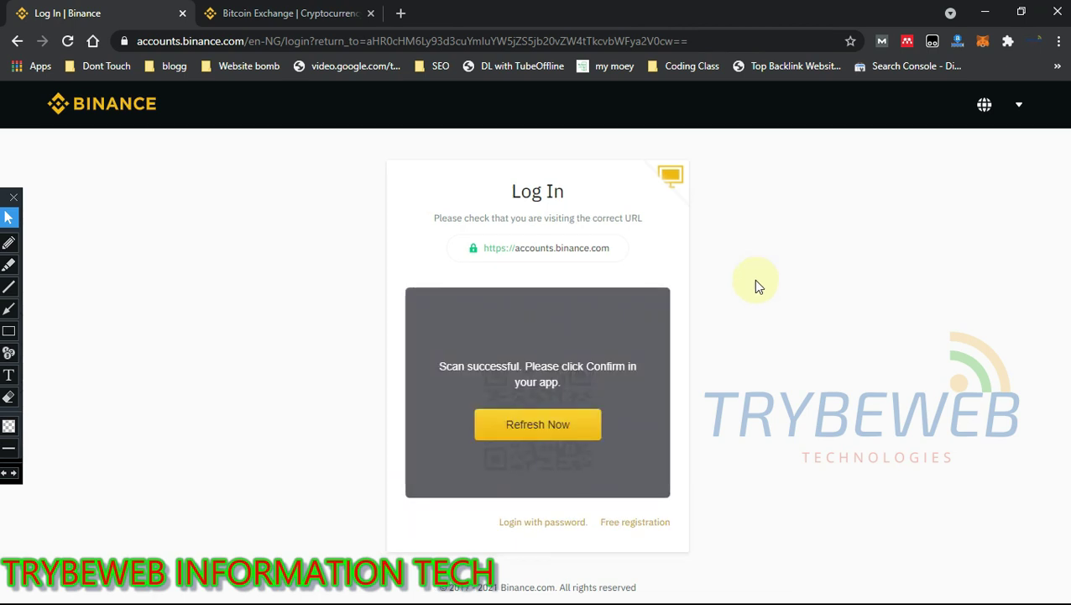
left_click(552, 427)
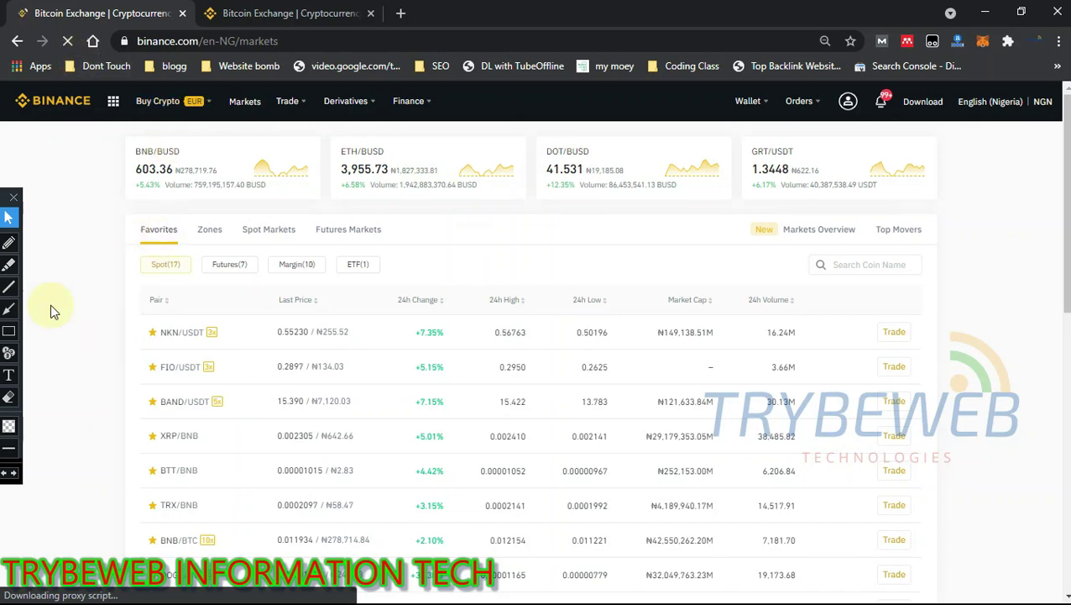
Draw a red arrow pointing to the Wallet menu, undo it and return to the selection pointer
mouse_move(457, 8)
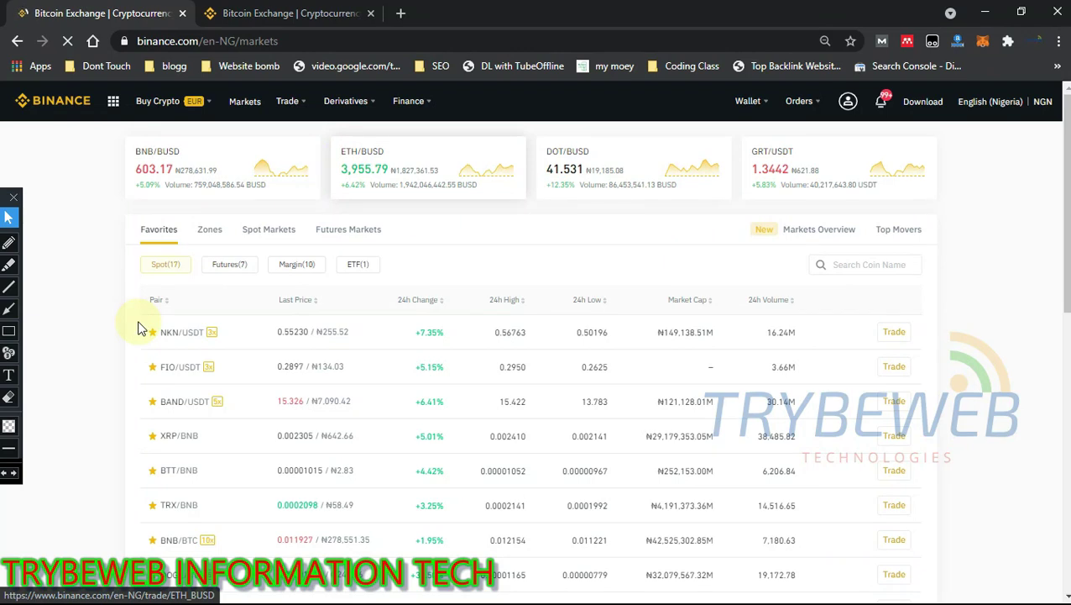
left_click(9, 308)
left_click_drag(514, 319, 729, 117)
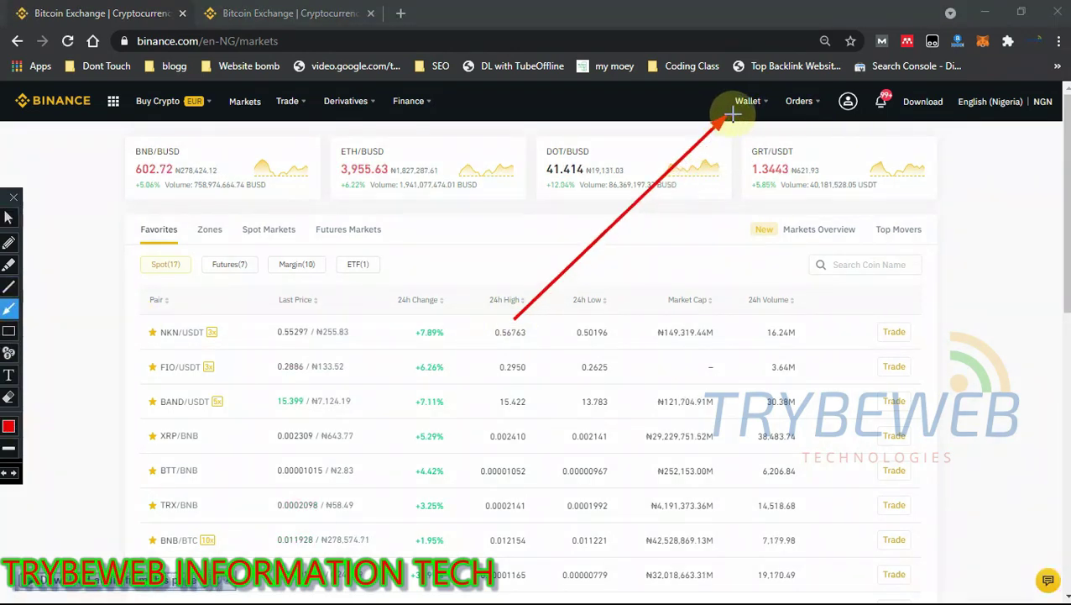
key("ctrl+z")
left_click(8, 218)
Open the P2P wallet page of the account
mouse_move(760, 105)
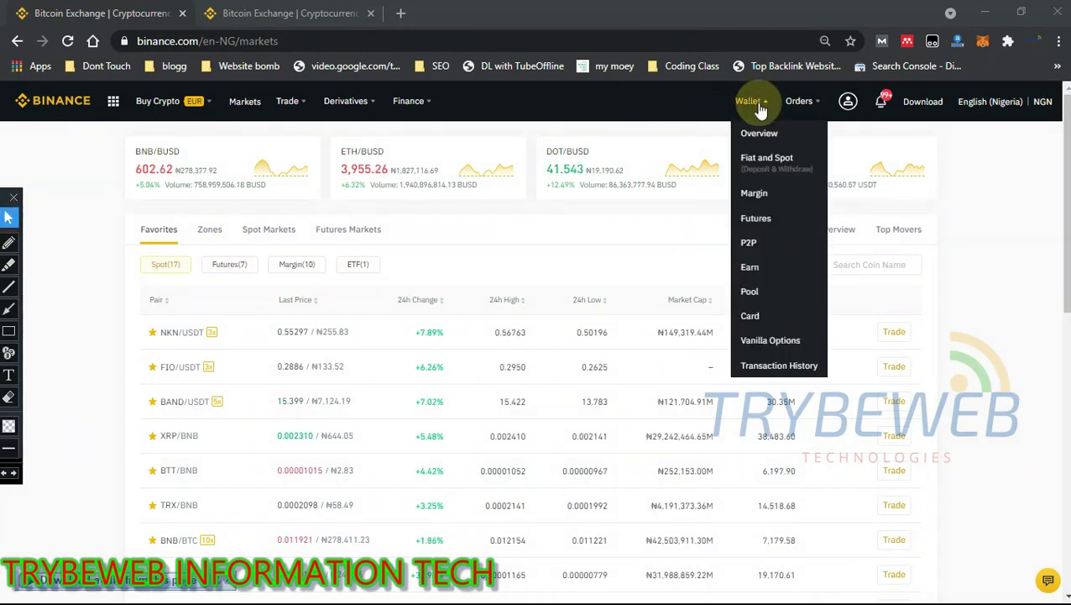
left_click(749, 251)
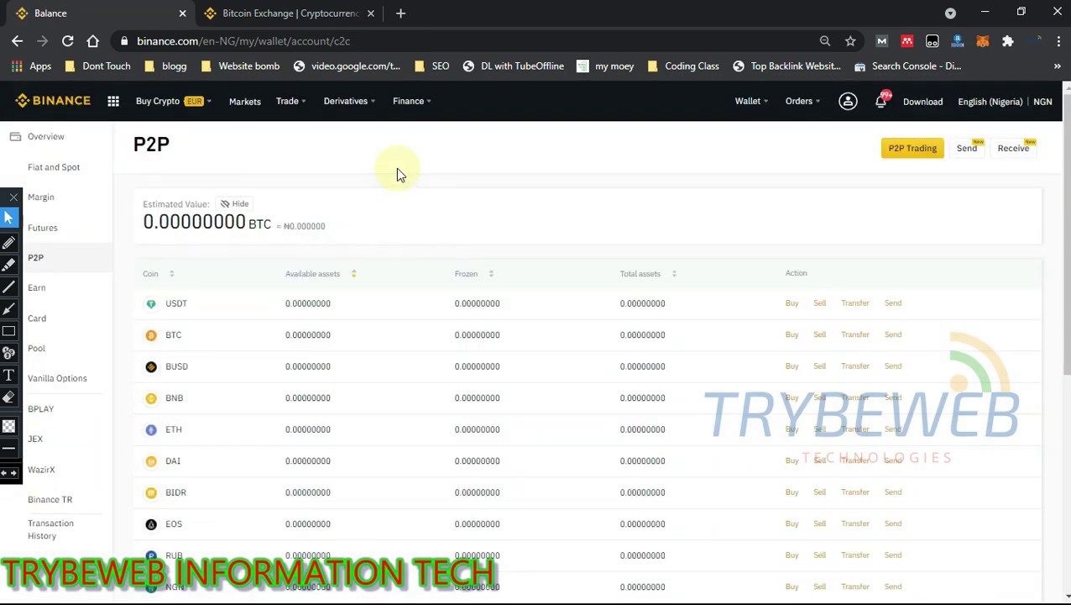
mouse_move(430, 109)
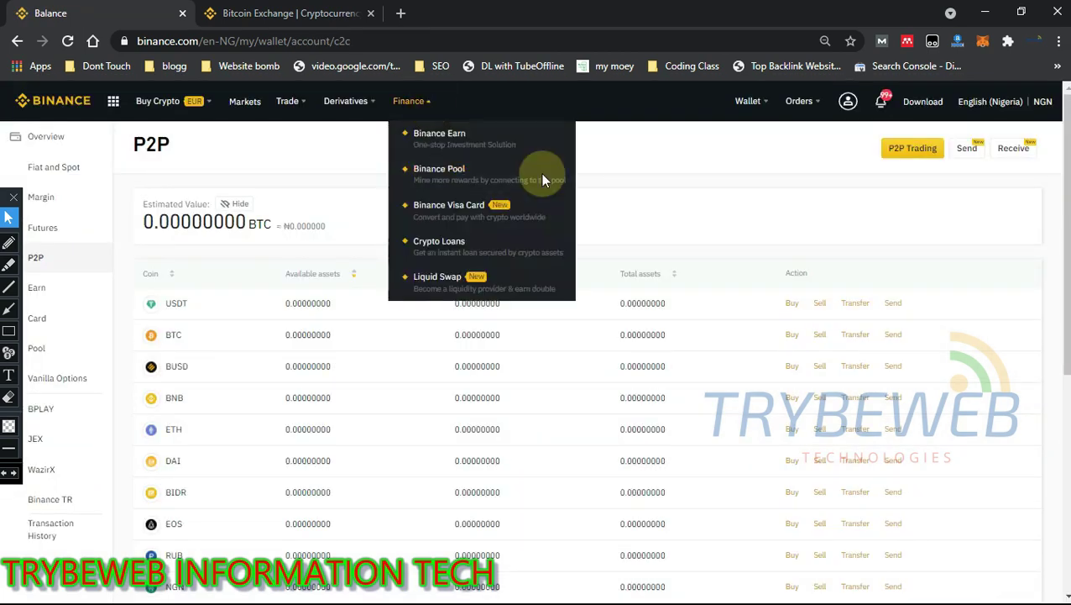
Outline the P2P wallet's estimated value and coin list with red rectangles and clear the outlines
left_click(8, 330)
left_click_drag(133, 192, 339, 246)
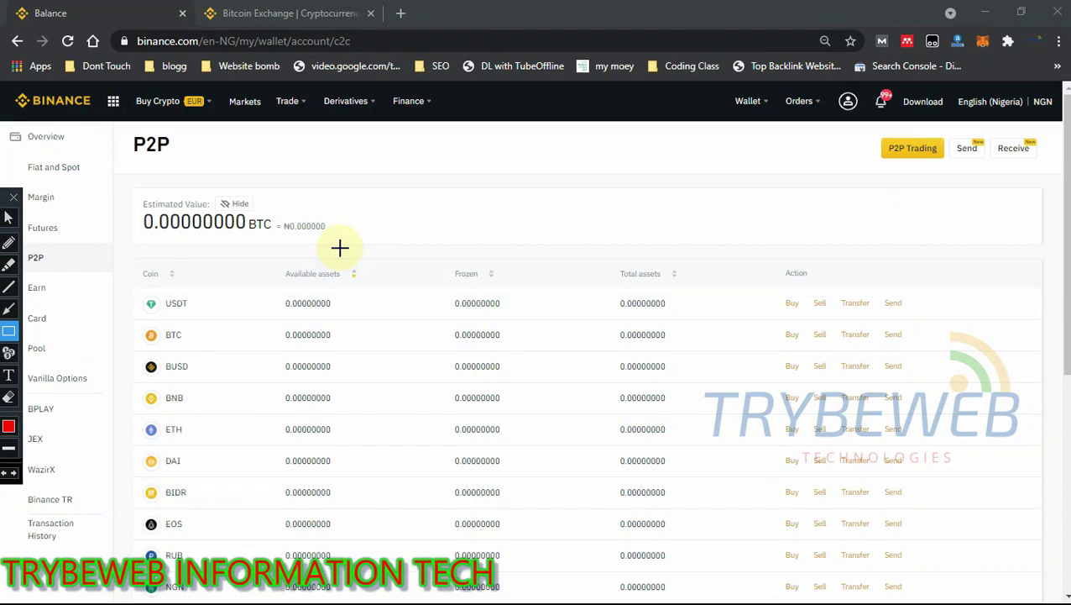
left_click(134, 261)
mouse_move(361, 413)
left_mouse_down()
mouse_move(760, 590)
mouse_move(980, 600)
mouse_move(761, 569)
mouse_move(43, 287)
mouse_move(88, 287)
left_mouse_up()
left_click(8, 216)
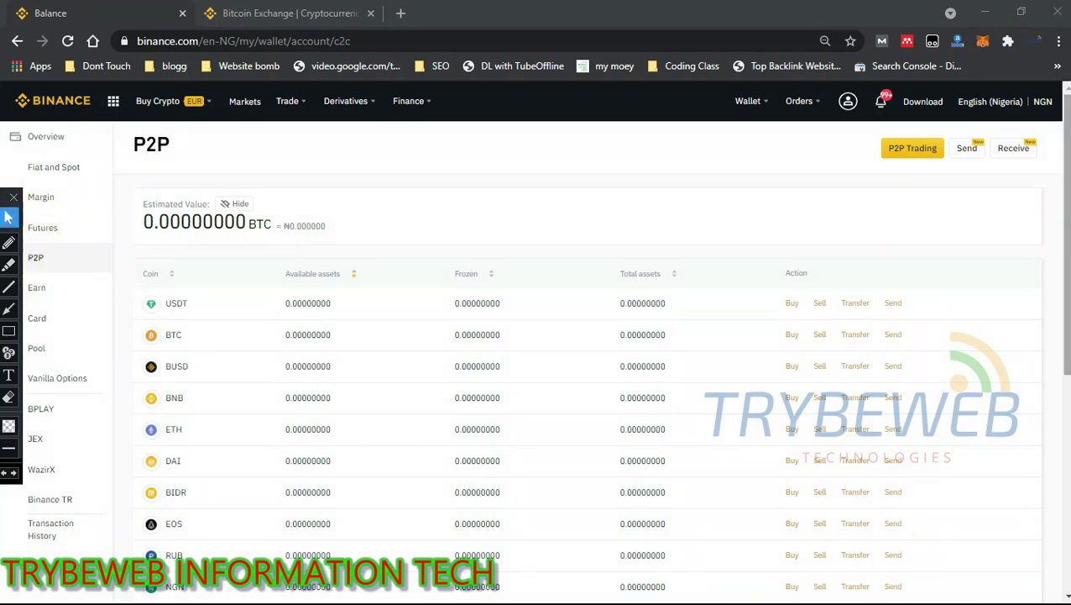
Look through the list of coins and balances in the P2P wallet
scroll(1064, 403, "down", 3)
left_click_drag(1065, 407, 1064, 385)
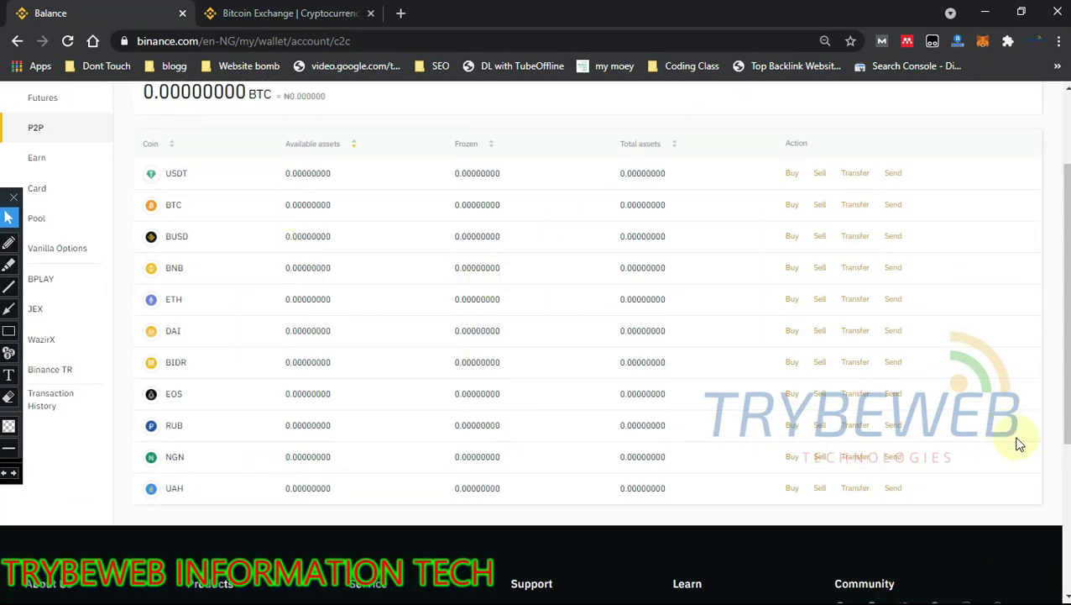
left_click_drag(1064, 393, 1068, 319)
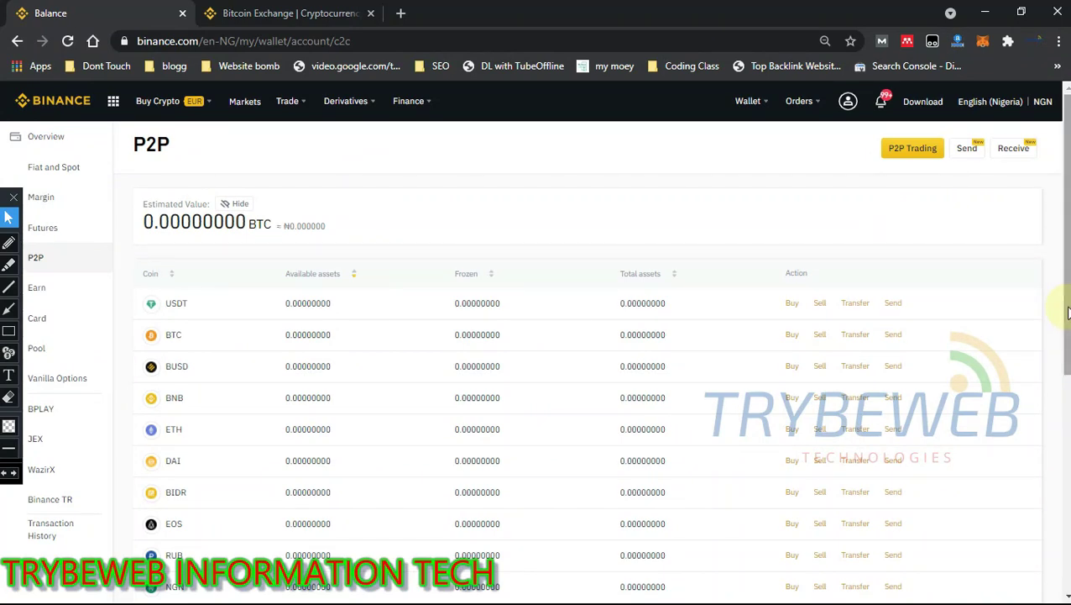
Outline the P2P Trading button temporarily with a red rectangle and open the P2P trading page
left_click(8, 329)
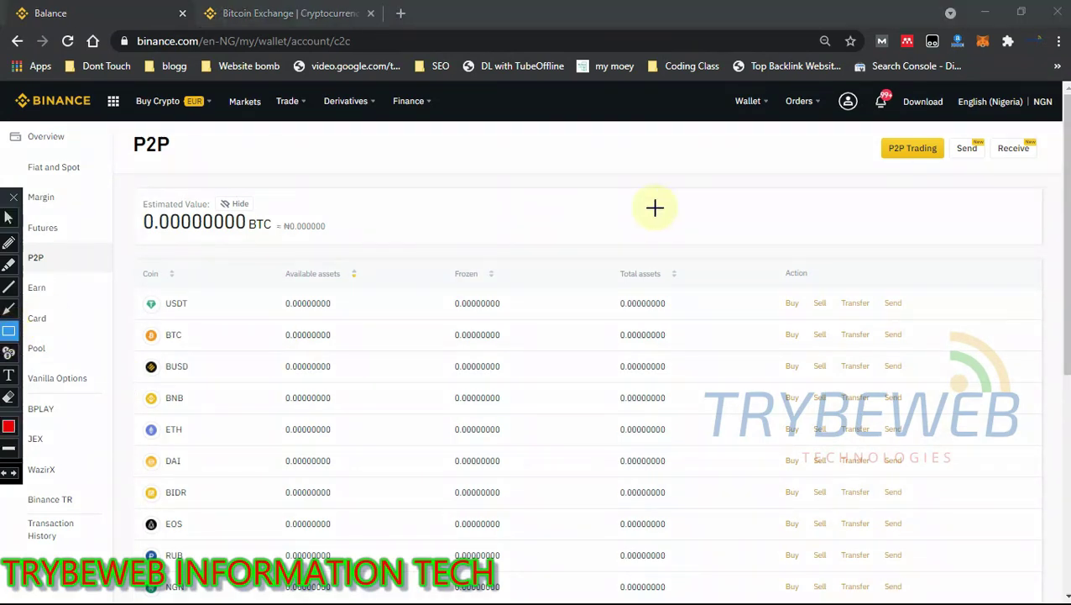
left_click_drag(871, 127, 957, 171)
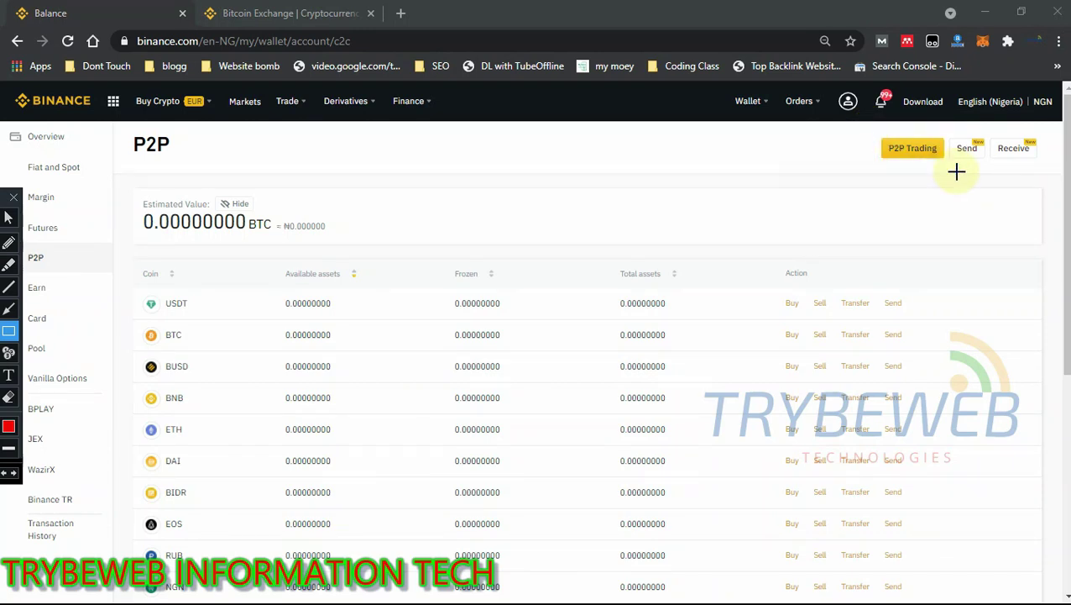
left_click(9, 217)
left_click(932, 155)
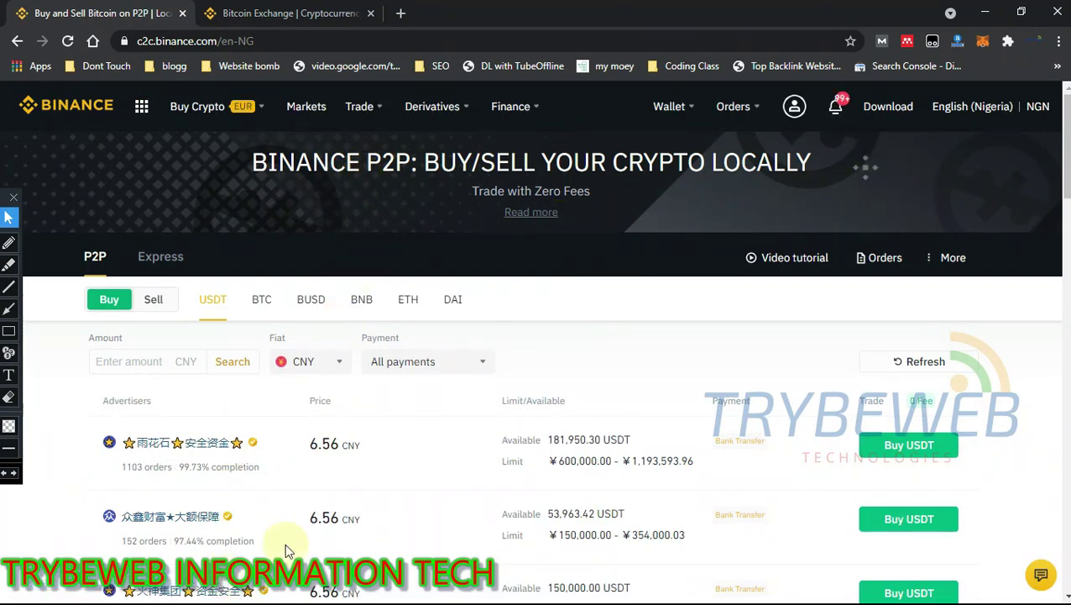
Outline the first offer's CNY price and the fiat currency selector with red rectangles and clear the outlines
scroll(688, 252, "down", 2)
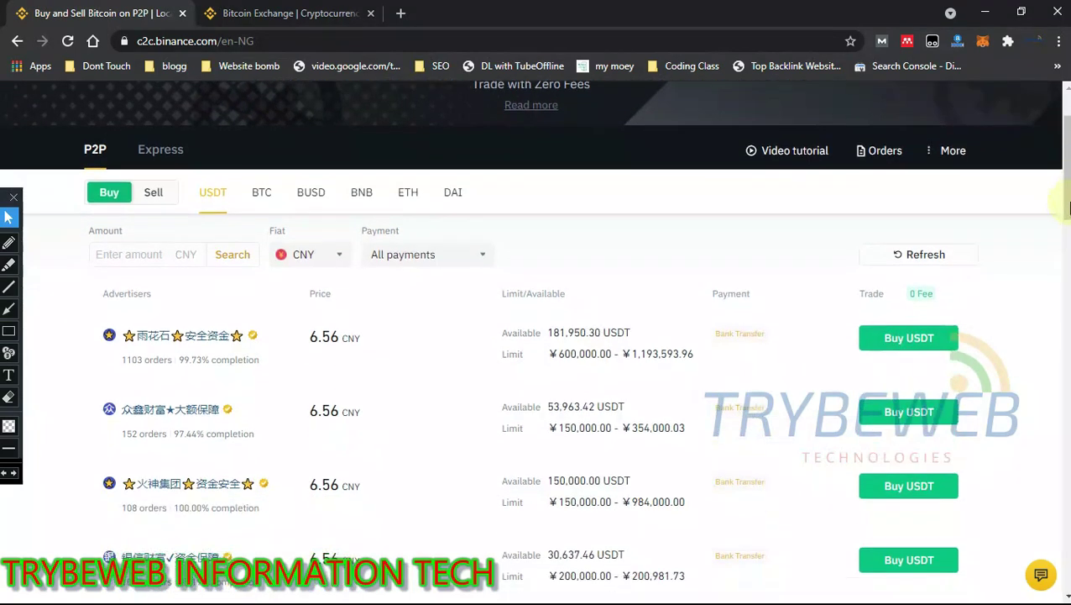
left_click(9, 330)
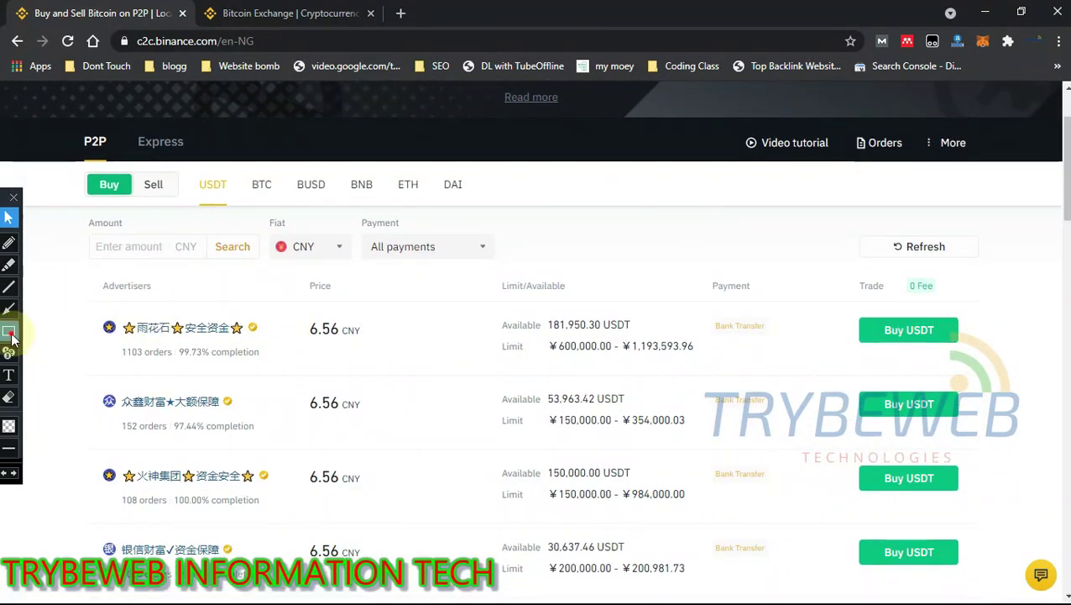
left_click_drag(303, 317, 368, 346)
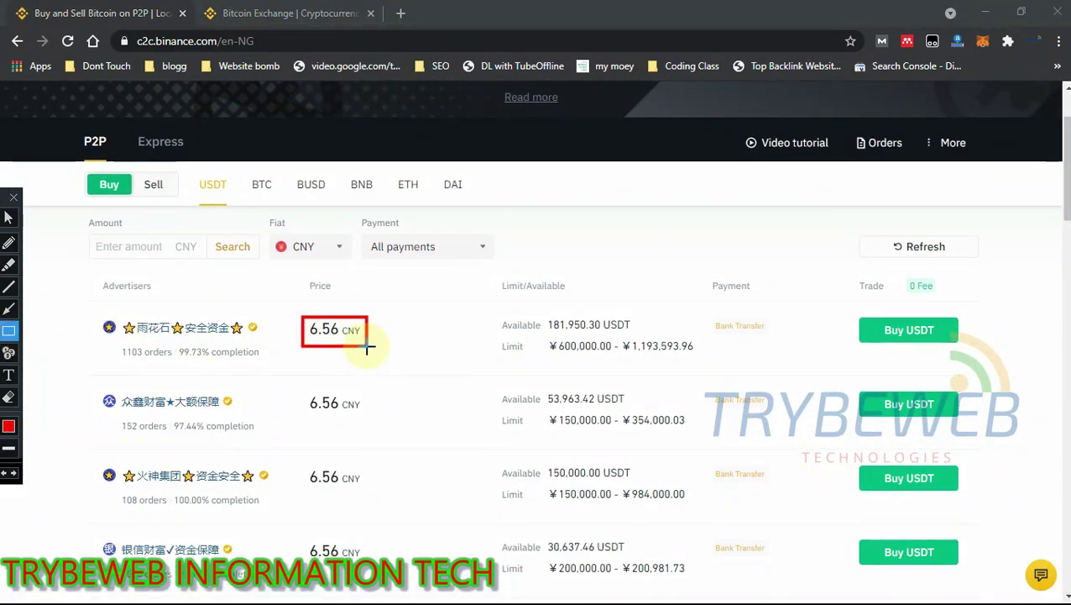
left_click_drag(269, 233, 343, 267)
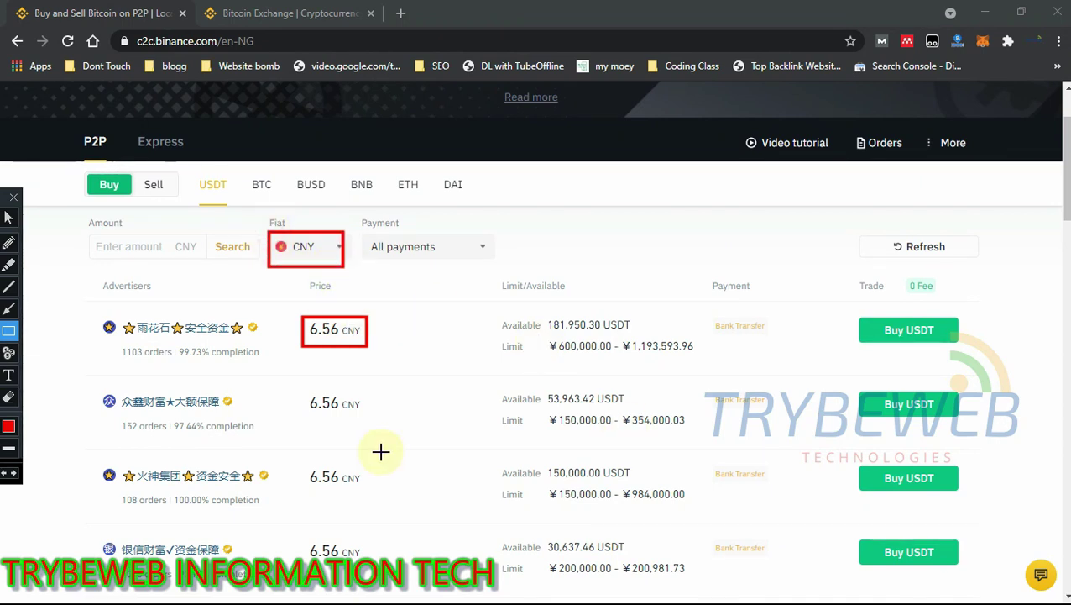
key("ctrl+shift+c")
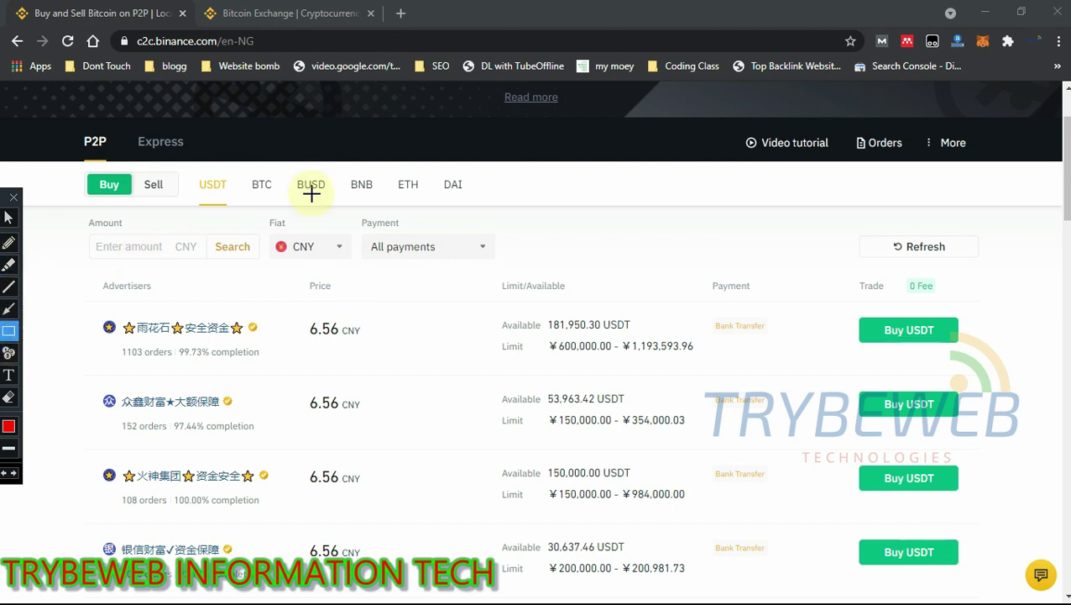
Outline the coin options from USDT to DAI with red rectangles, undo them all and return to the selection pointer
left_click_drag(190, 175, 240, 212)
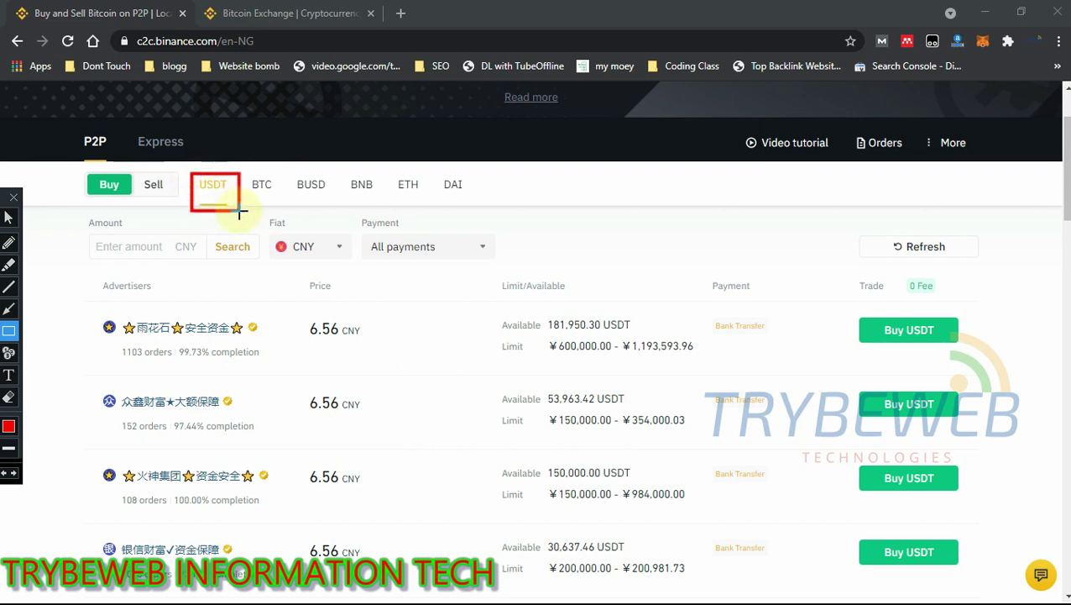
mouse_move(243, 172)
left_mouse_down()
mouse_move(283, 201)
mouse_move(326, 195)
mouse_move(425, 209)
left_mouse_up()
left_click_drag(440, 174, 478, 202)
key("ctrl+z")
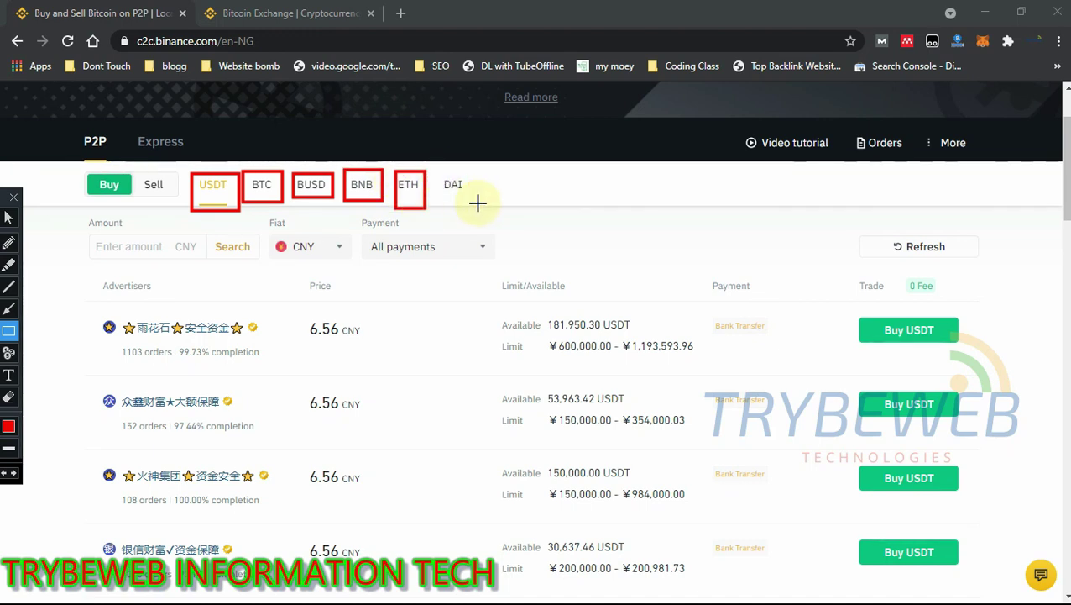
key("ctrl+z")
key("ctrl+z")
key("ctrl+z")
key("ctrl+z")
key("ctrl+z")
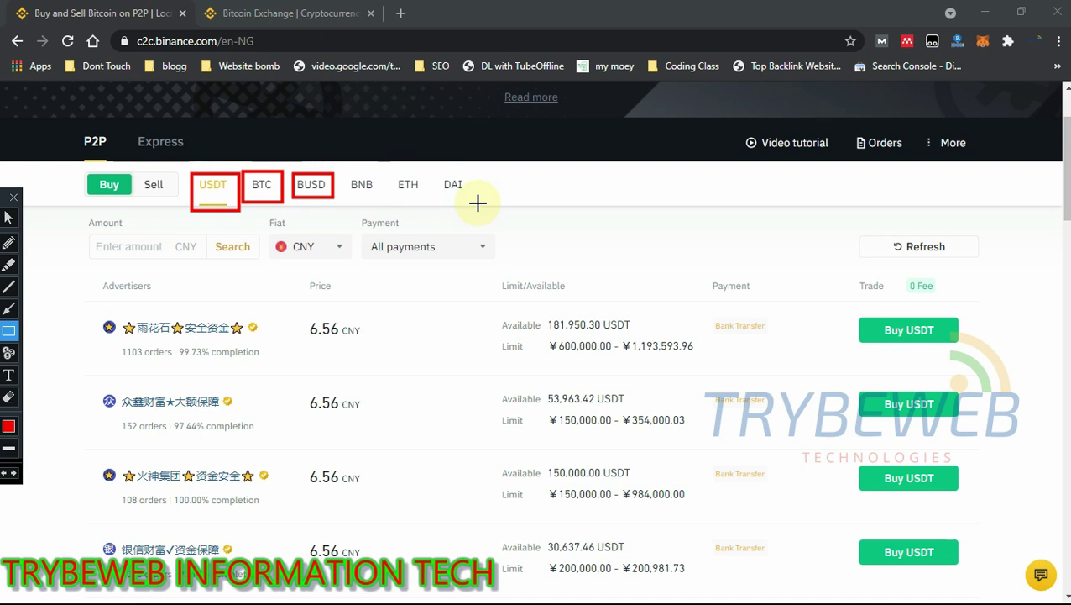
left_click(8, 217)
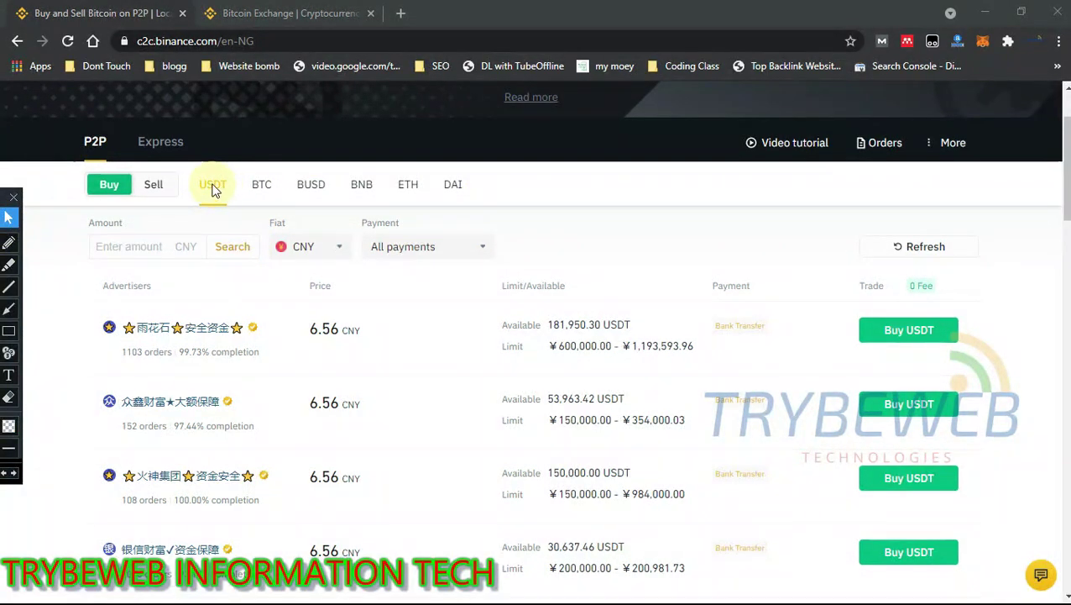
Set the fiat currency of the USDT buy offers to NGN and reduce the page zoom
left_click(334, 247)
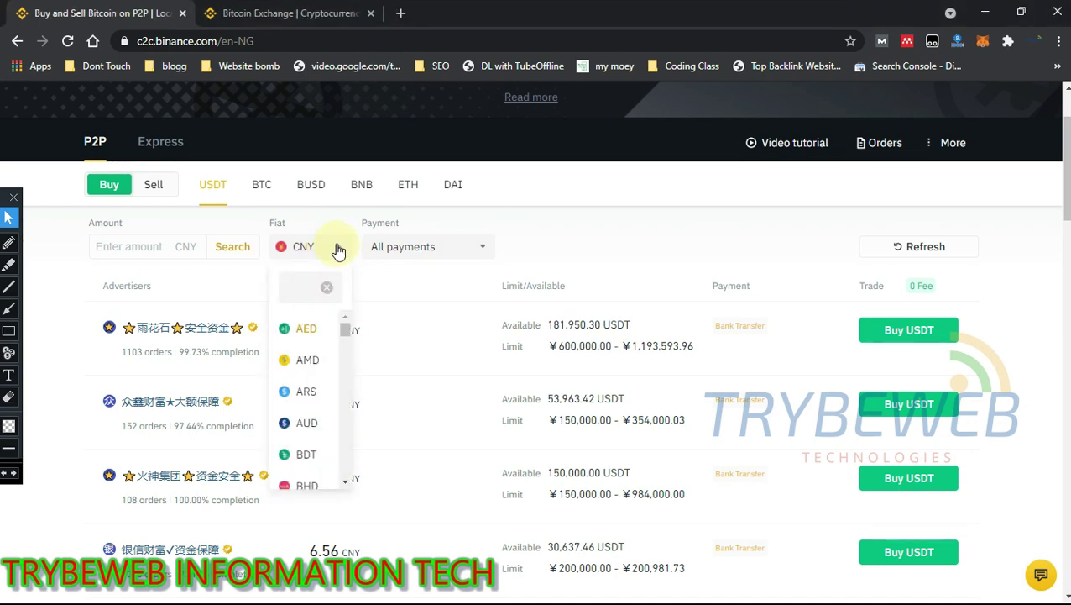
type("ng")
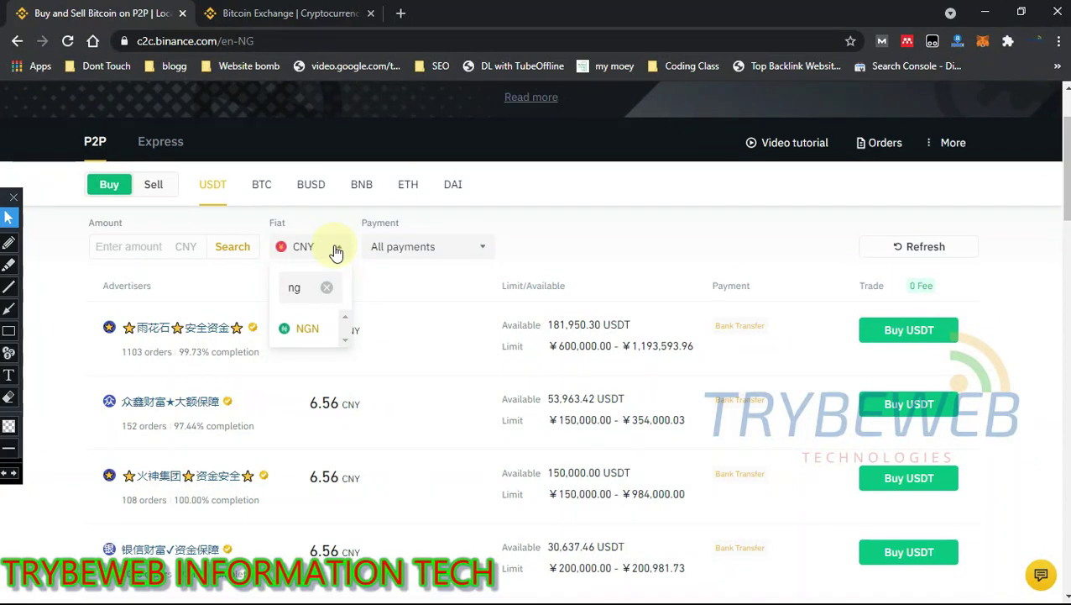
left_click(302, 329)
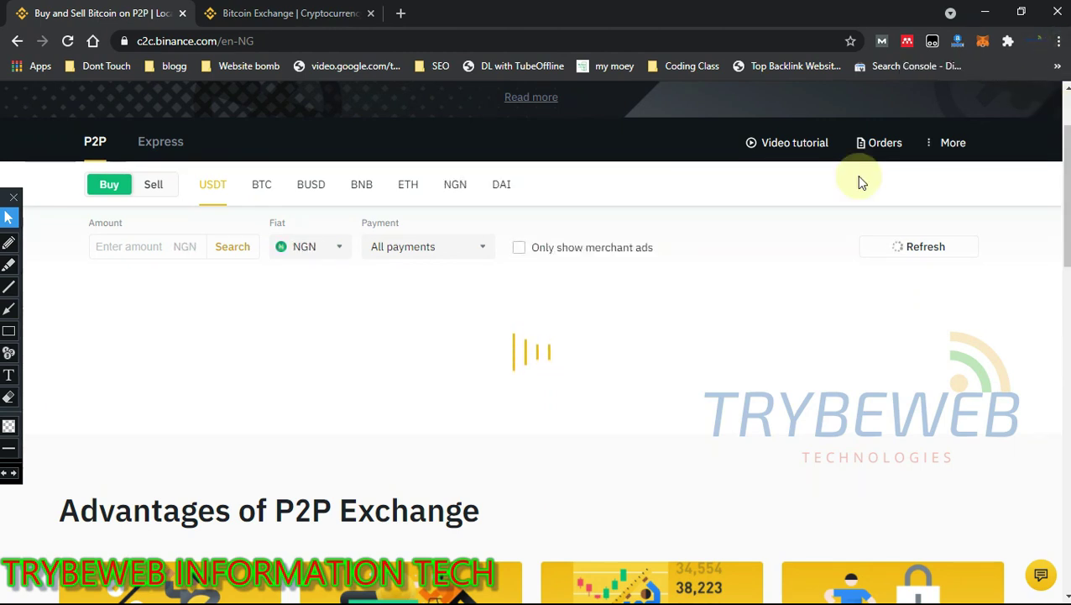
key("ctrl+minus")
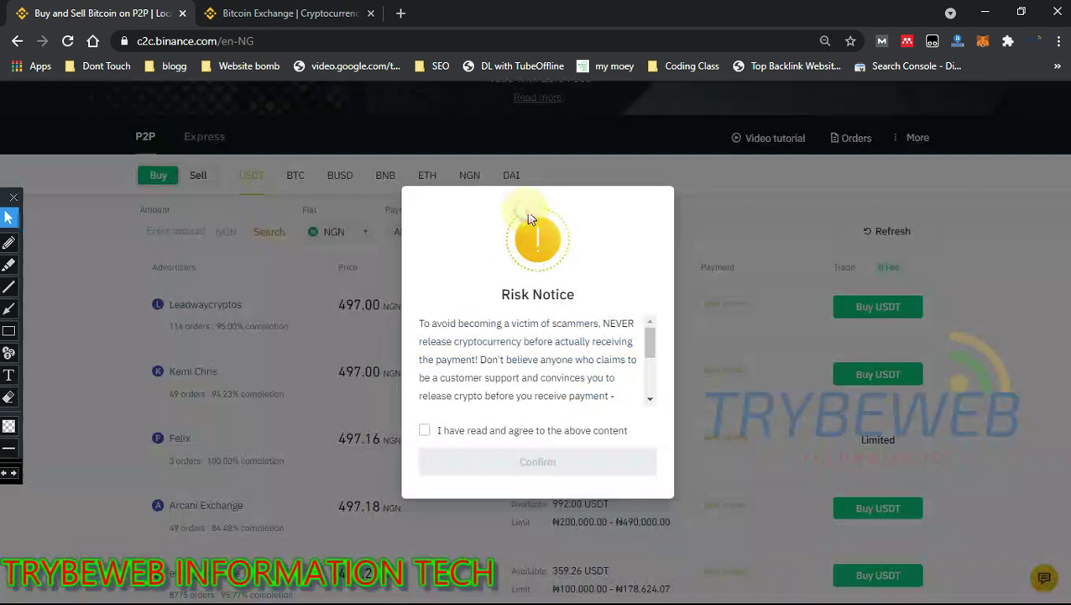
Outline the Risk Notice content with a red rectangle, undo it and return to the selection pointer
left_click(10, 331)
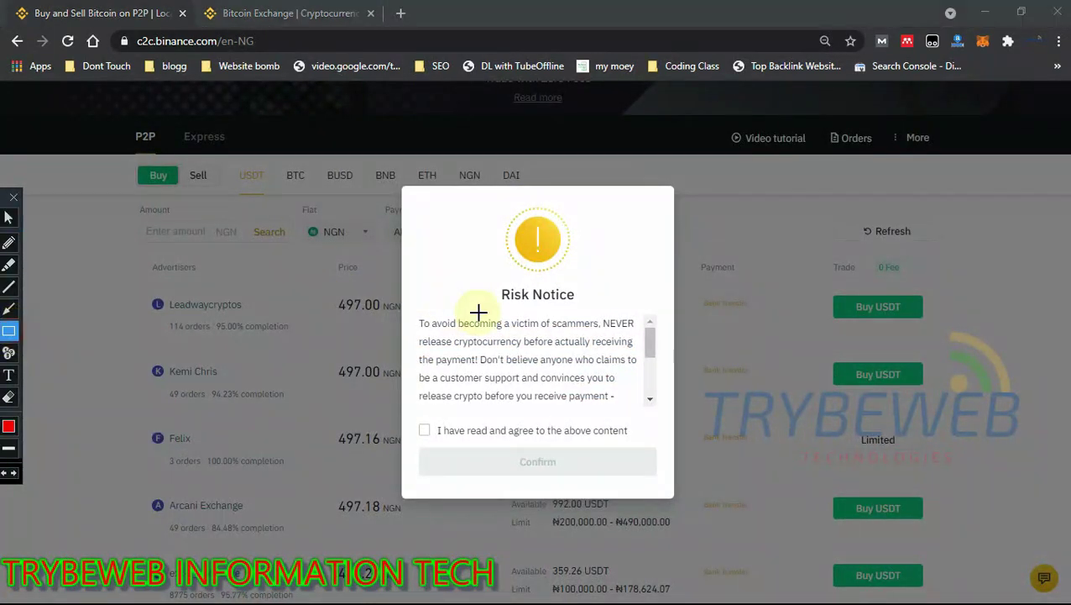
mouse_move(408, 278)
left_mouse_down()
mouse_move(539, 335)
mouse_move(628, 406)
mouse_move(640, 445)
mouse_move(662, 461)
mouse_move(659, 475)
left_mouse_up()
key("ctrl+z")
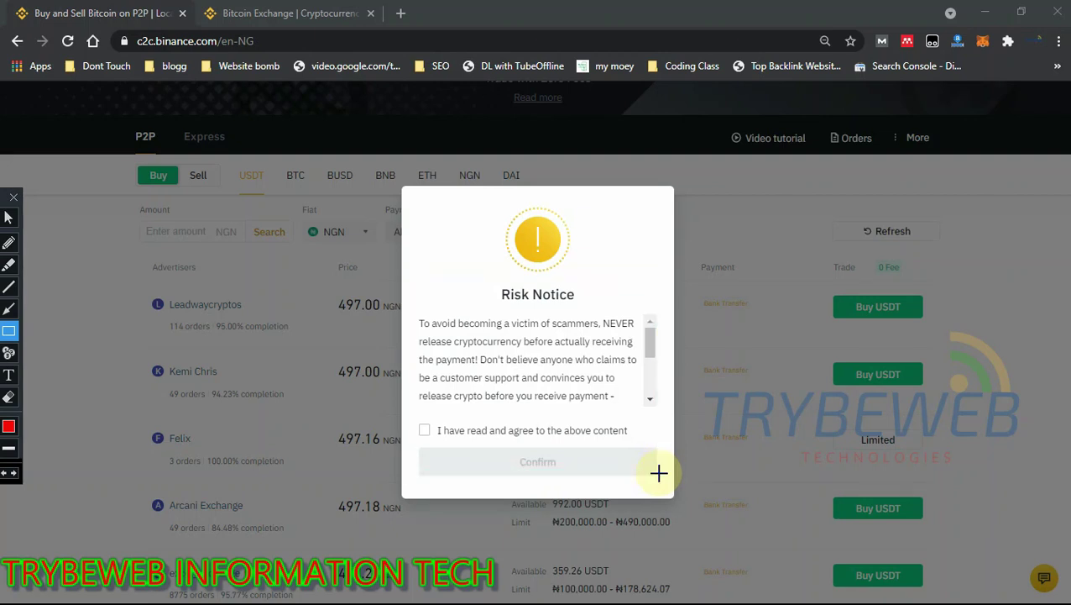
left_click(8, 218)
Agree to the Risk Notice, confirm it and look over the USDT offers priced in NGN
left_click(424, 430)
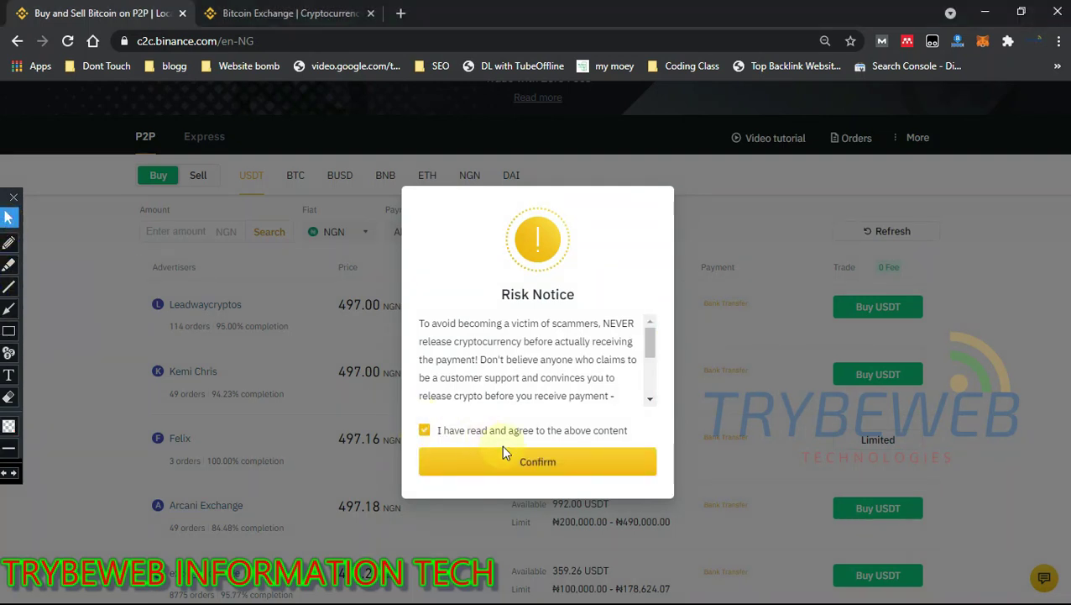
mouse_move(652, 346)
left_mouse_down()
mouse_move(649, 401)
mouse_move(644, 340)
left_mouse_up()
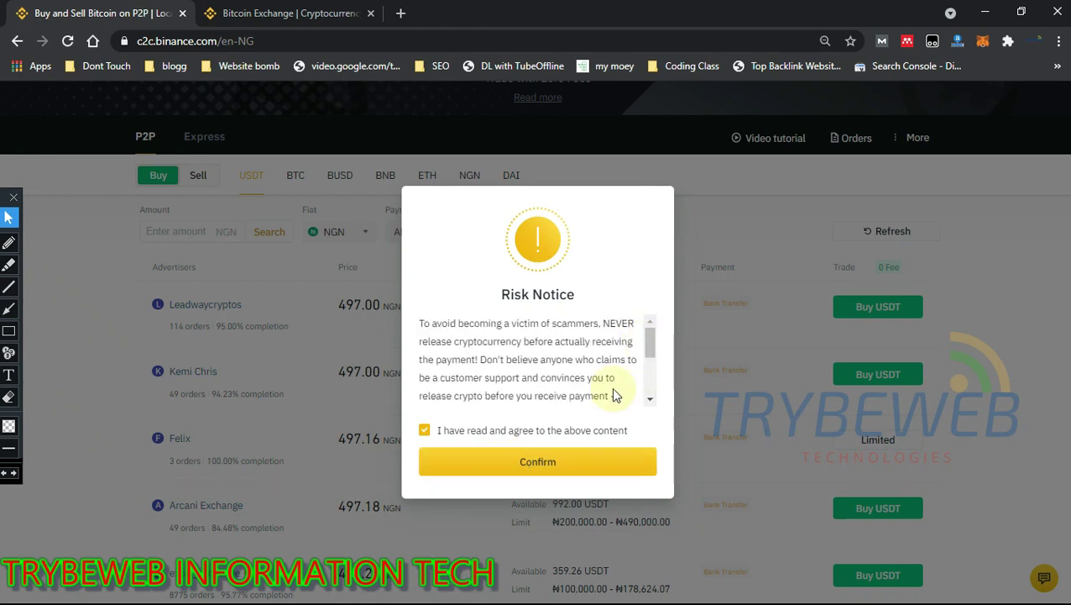
left_click(547, 463)
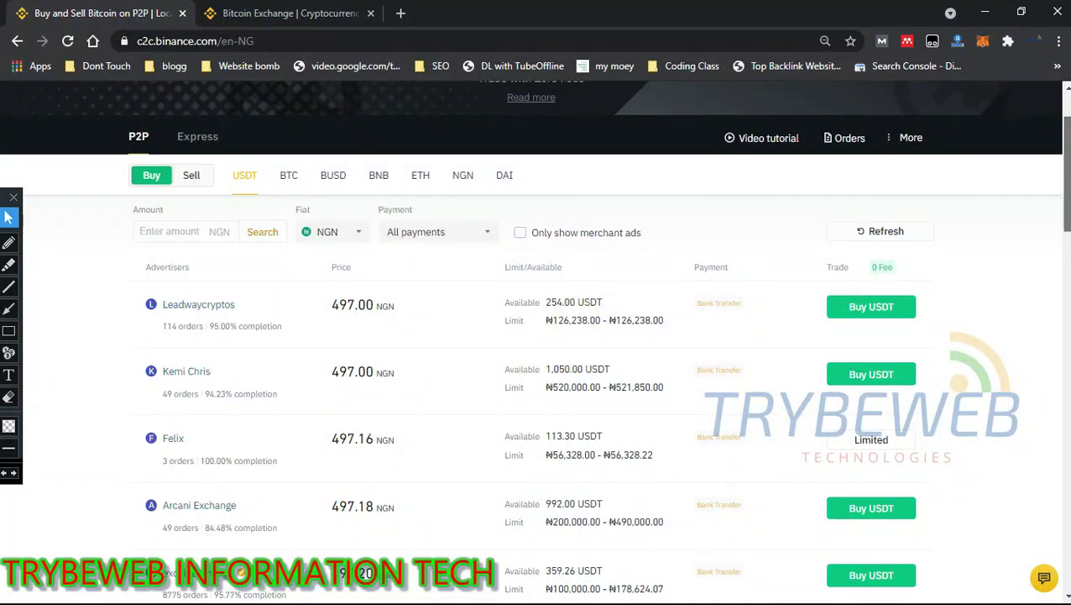
scroll(534, 341, "down", 1)
scroll(534, 342, "up", 1)
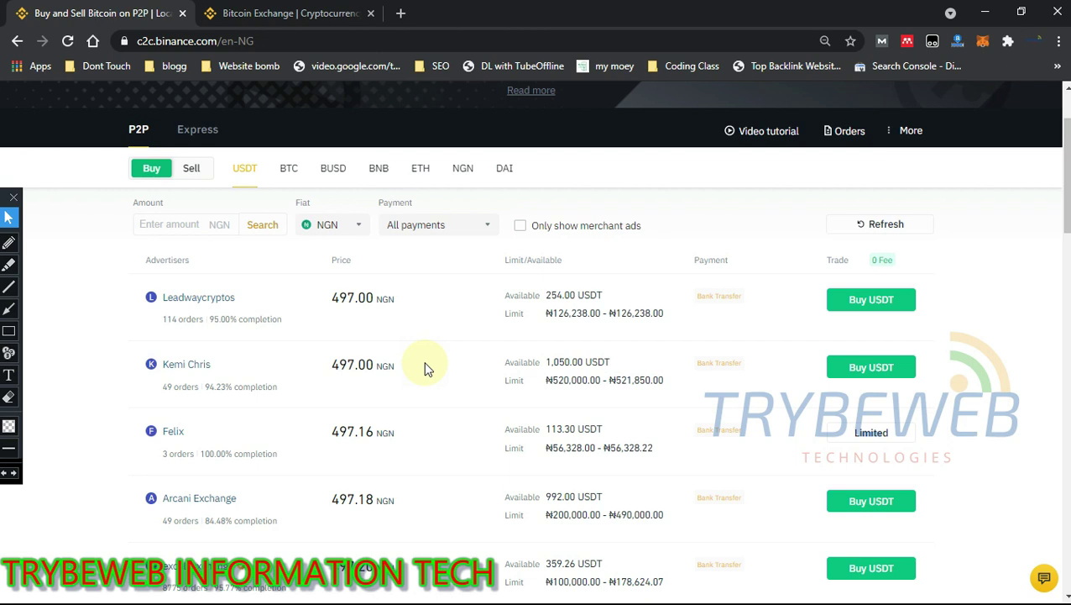
Set the amount to 50000 NGN and the payment method to Bank Transfer for the USDT buy offers
left_click(181, 225)
type("50")
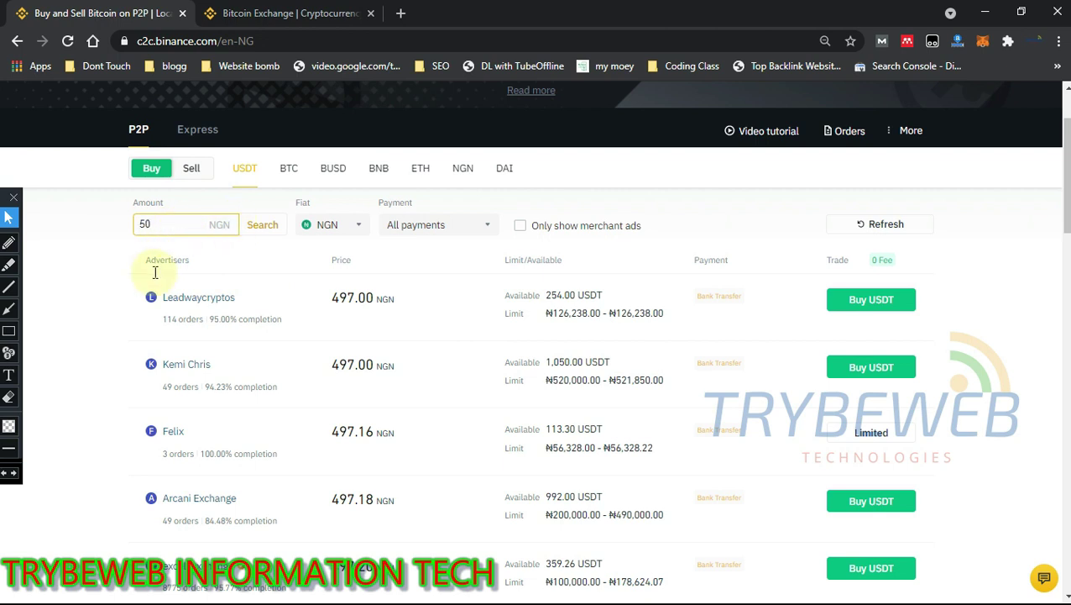
type("000")
left_click(436, 232)
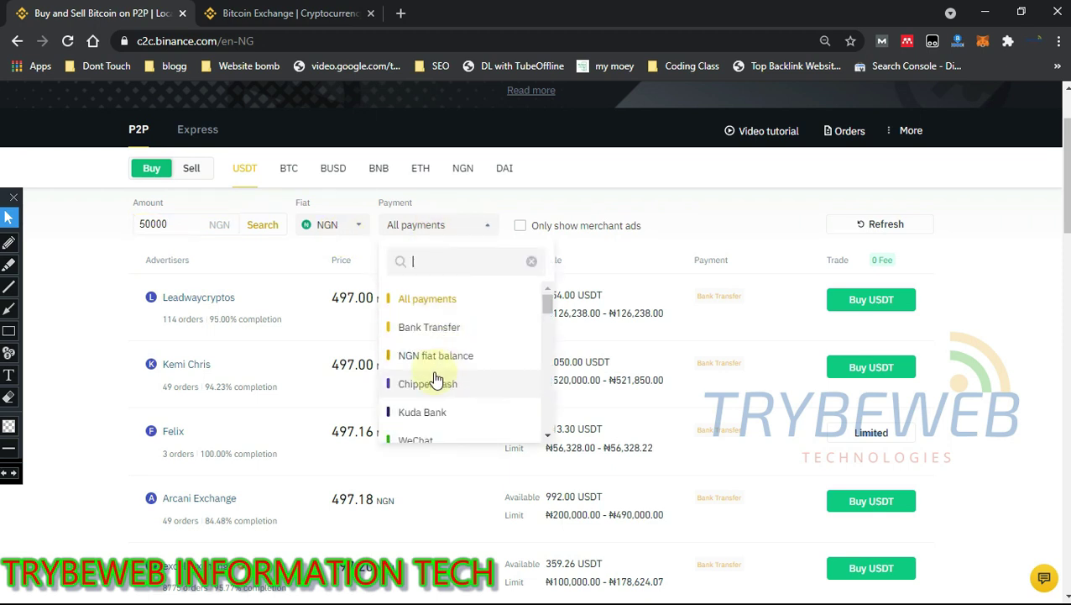
mouse_move(548, 306)
left_mouse_down()
mouse_move(537, 375)
mouse_move(533, 299)
left_mouse_up()
left_click(445, 329)
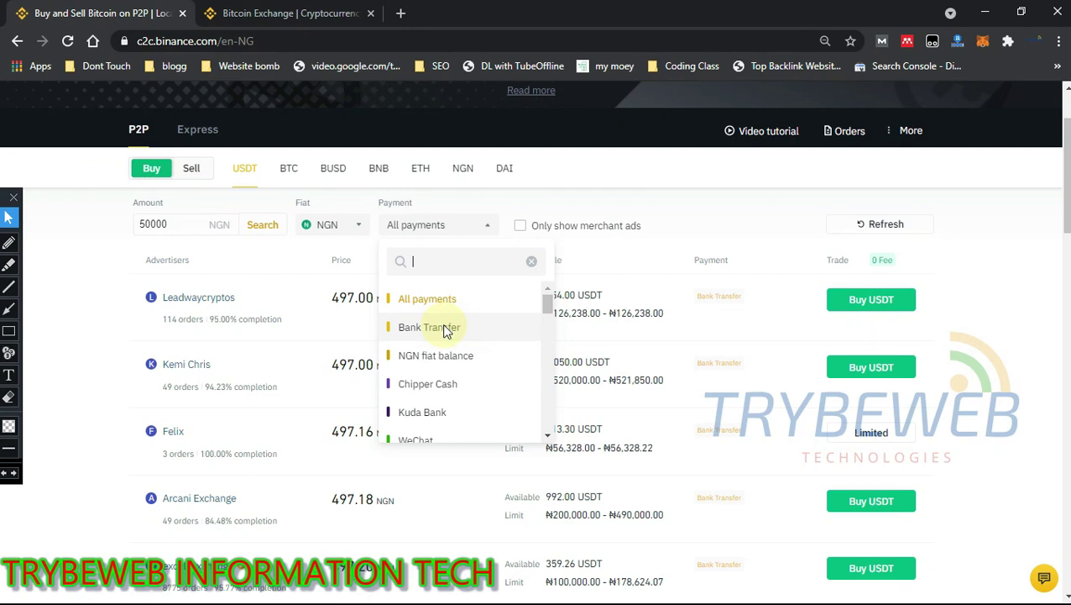
left_click(445, 328)
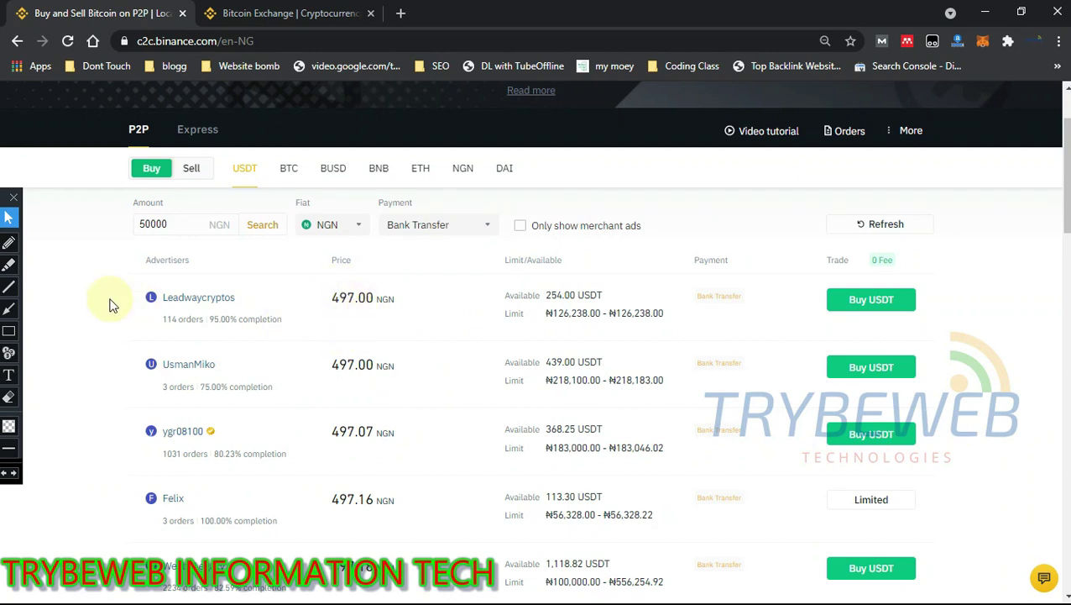
Outline the first advertiser's order count, completion rate and name in turn with red rectangles, undoing each one
left_click(8, 332)
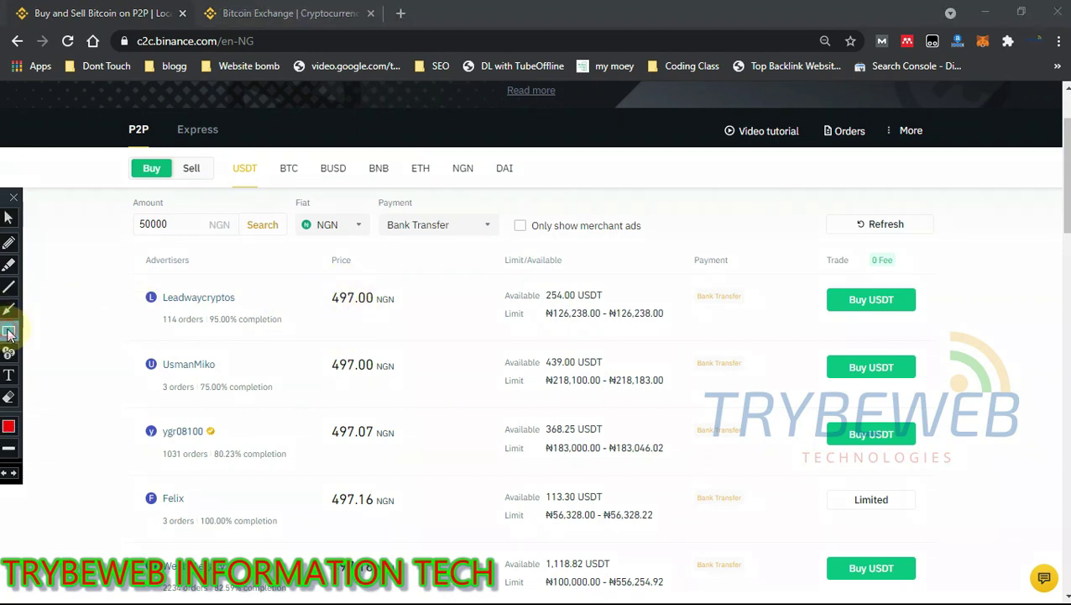
left_click_drag(160, 310, 208, 334)
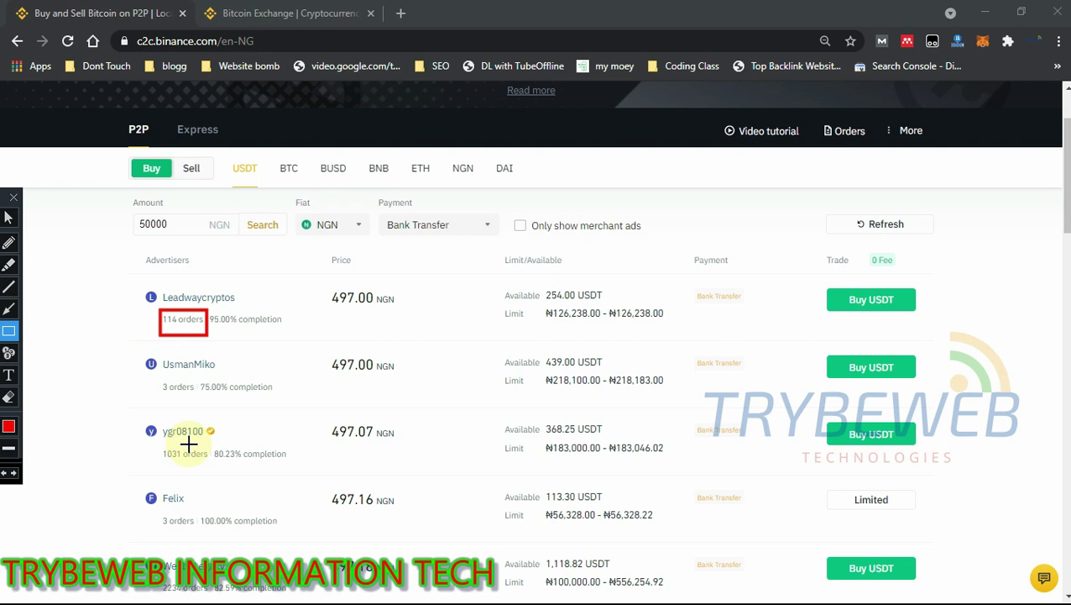
key("ctrl+z")
left_click_drag(207, 311, 282, 336)
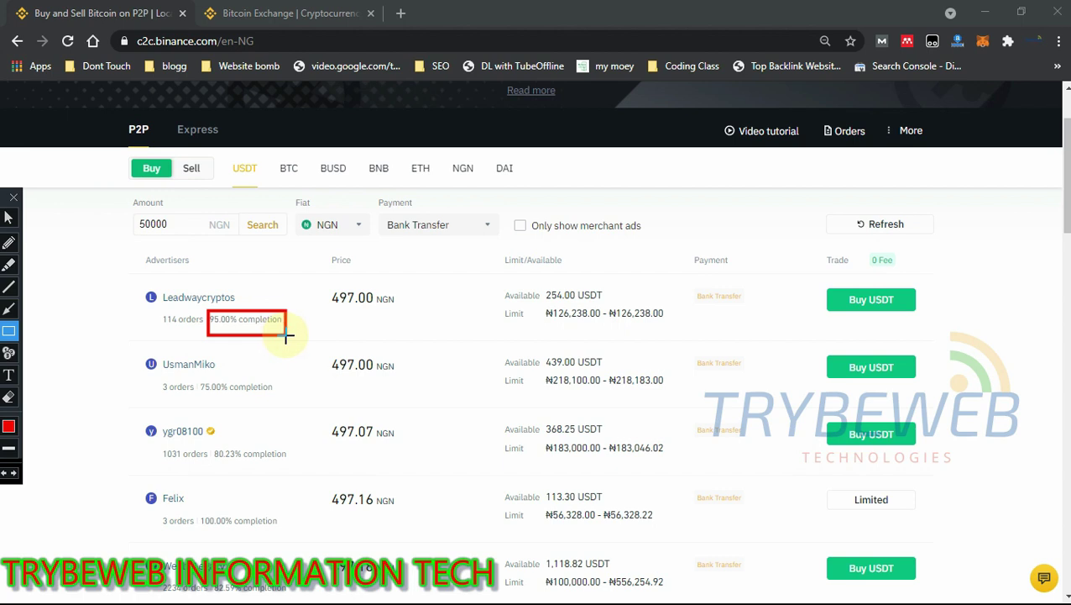
key("ctrl+z")
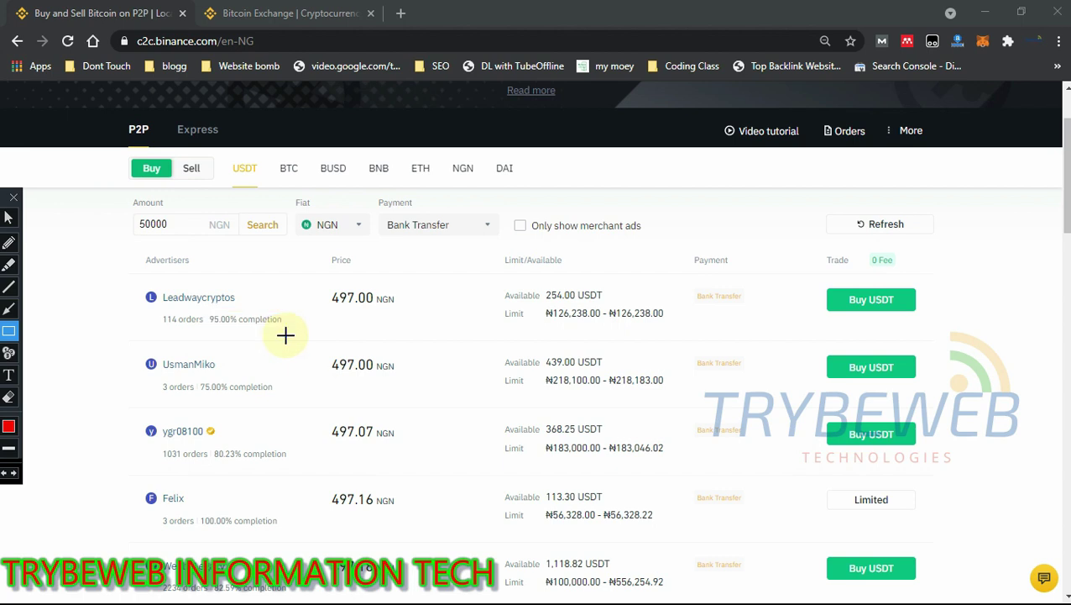
left_click_drag(135, 287, 256, 306)
key("ctrl+z")
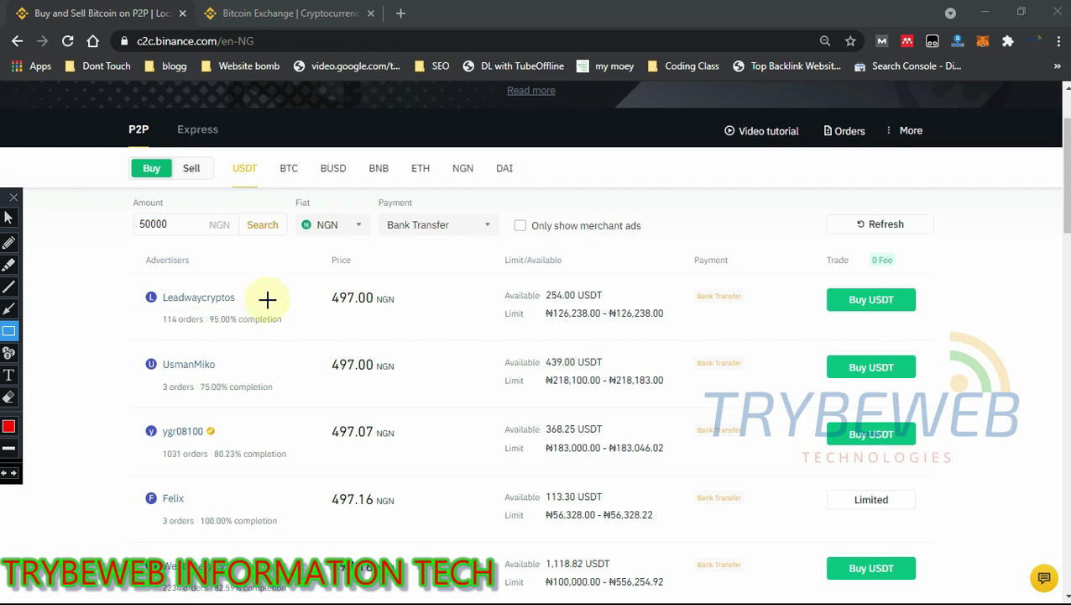
Outline the first offer's price and the USDT coin option with red rectangles, then clear both
mouse_move(324, 284)
left_mouse_down()
mouse_move(380, 319)
mouse_move(404, 320)
left_mouse_up()
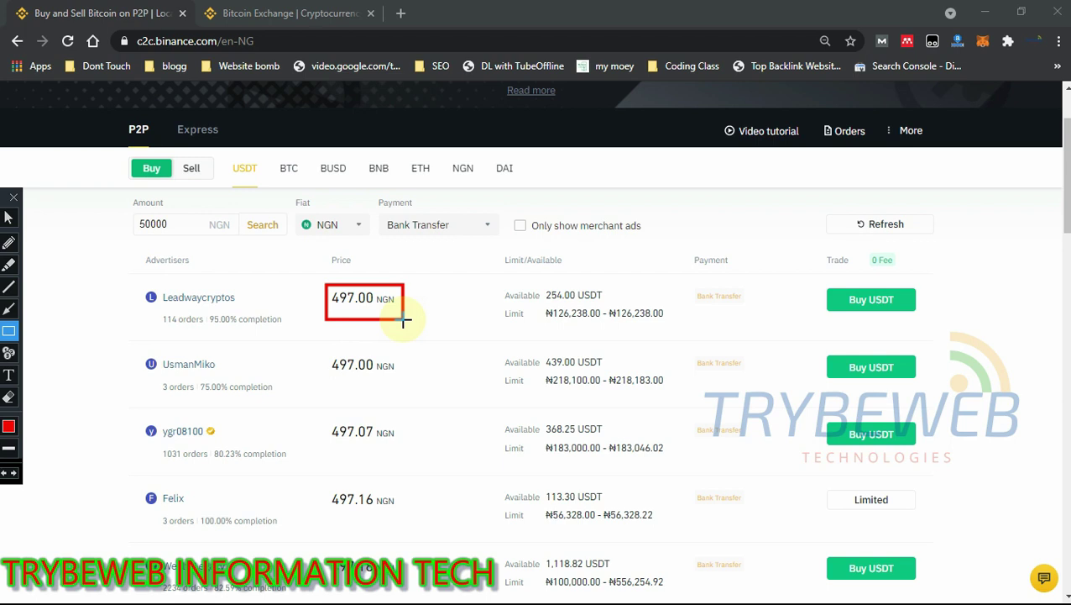
left_click(228, 162)
left_click_drag(253, 178, 263, 184)
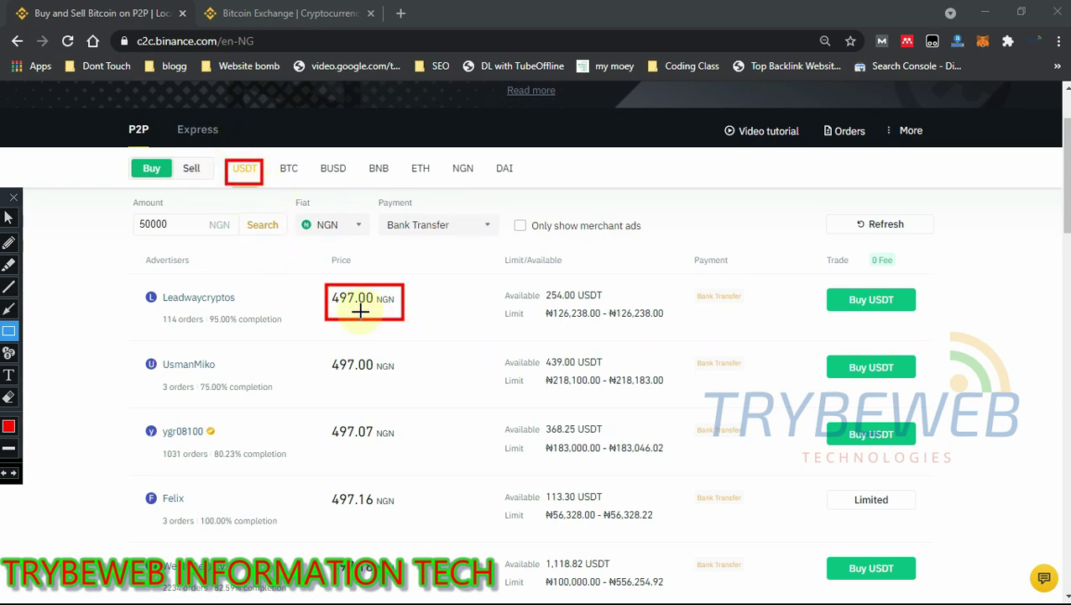
key("Delete")
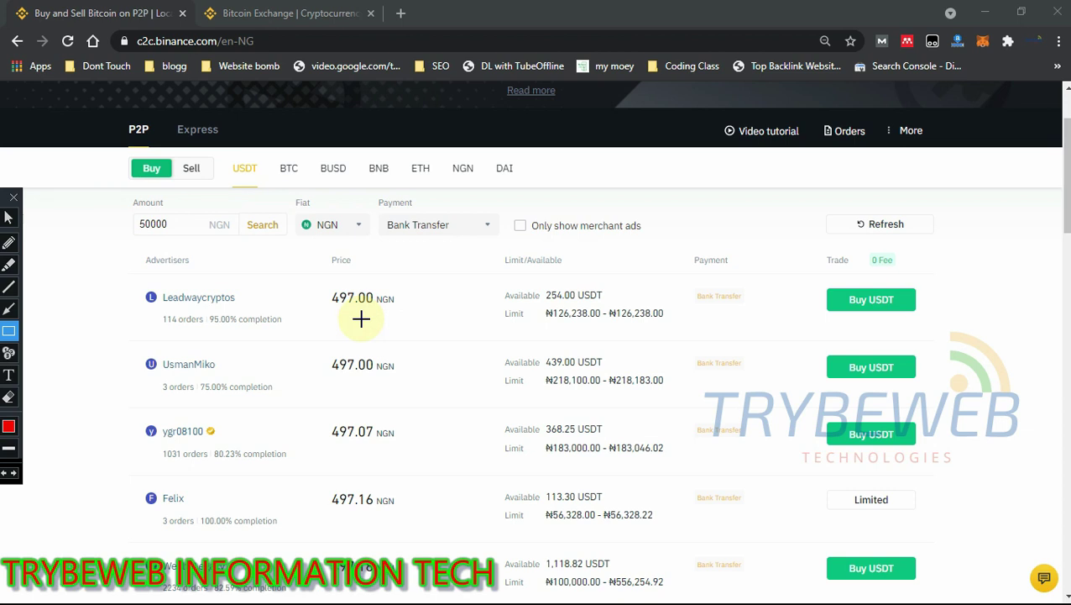
Outline the first offer's available amount, limit and payment method and the amount filter in red, clear them and return to the selection pointer
left_click_drag(495, 286, 624, 307)
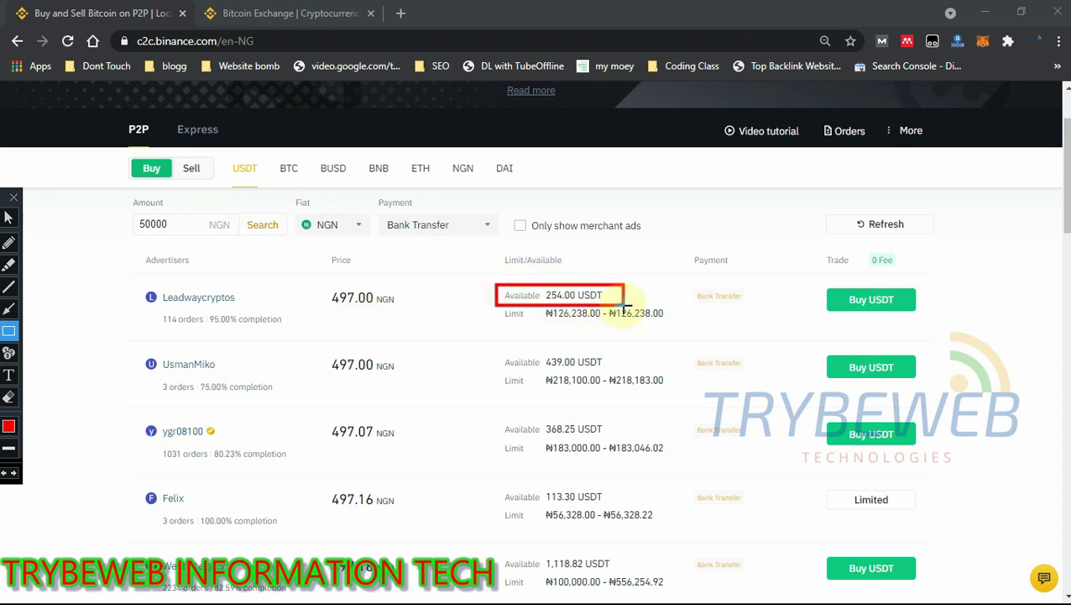
key("Delete")
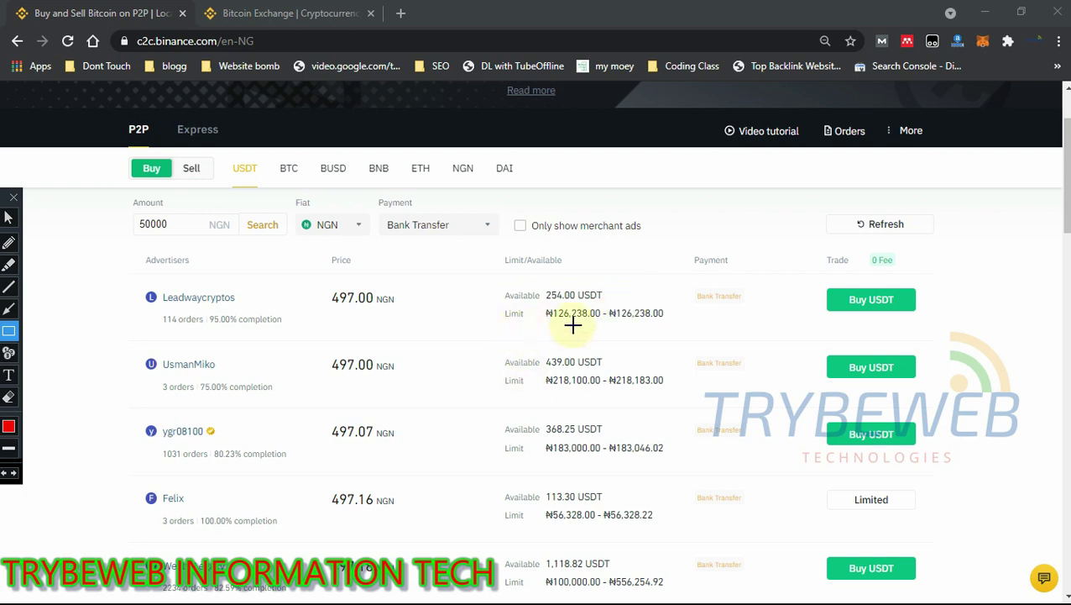
mouse_move(537, 305)
left_mouse_down()
mouse_move(617, 328)
mouse_move(688, 325)
left_mouse_up()
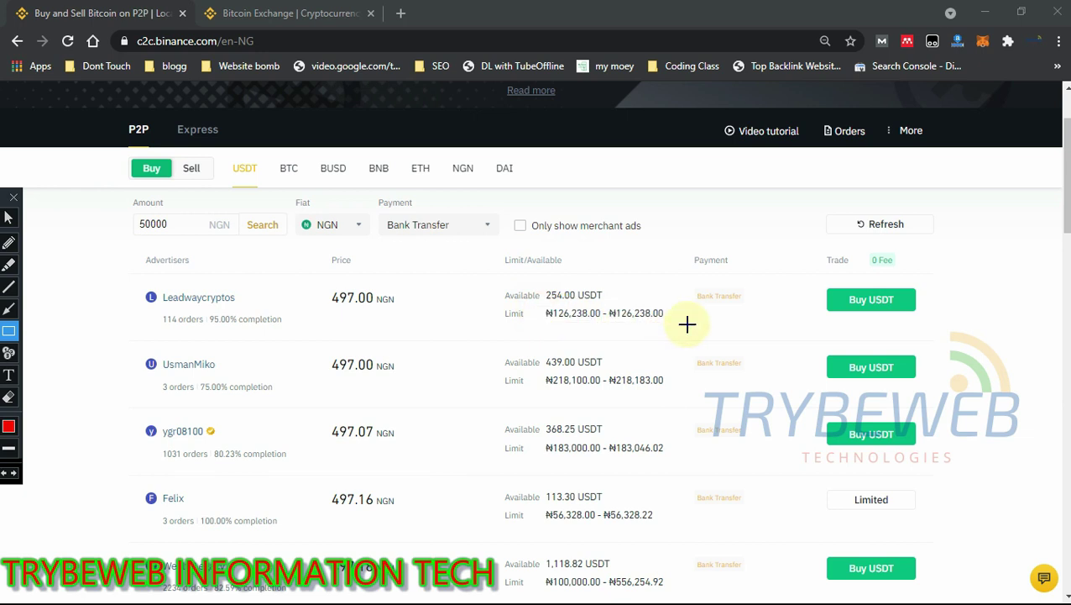
mouse_move(543, 307)
left_mouse_down()
mouse_move(603, 328)
mouse_move(641, 311)
mouse_move(668, 322)
left_mouse_up()
left_click_drag(689, 282, 752, 309)
left_click_drag(111, 210, 218, 244)
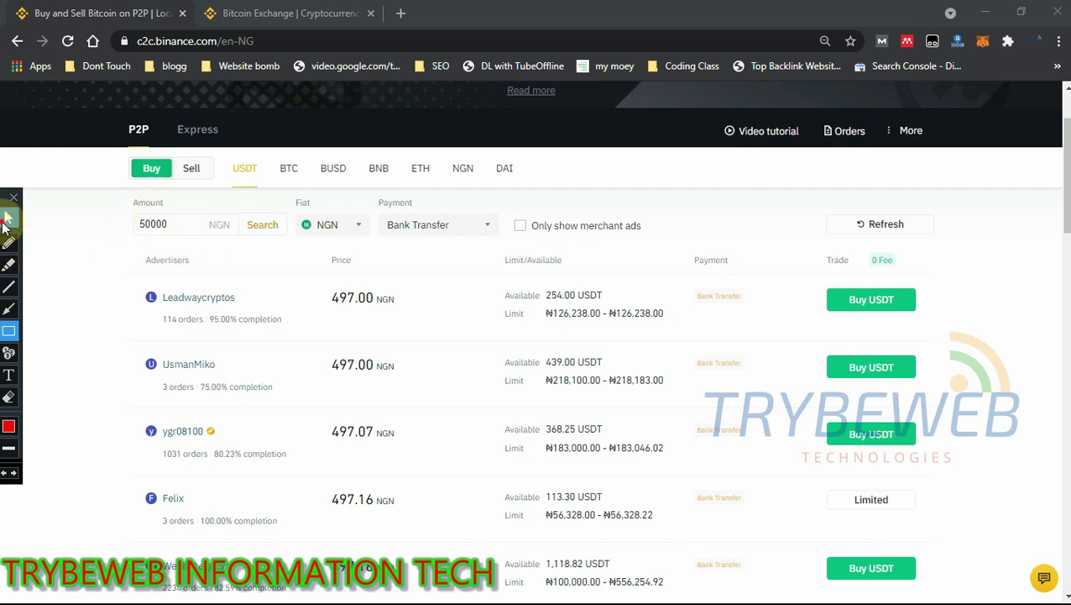
left_click(9, 219)
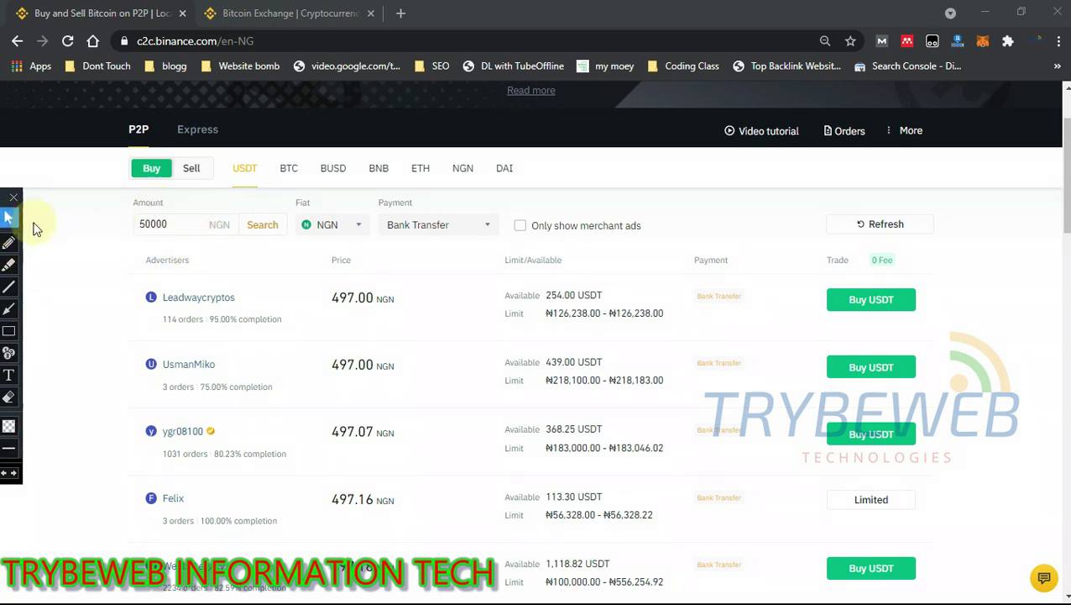
Search for USDT offers matching the 50000 NGN amount and Bank Transfer payment
left_click(262, 233)
left_click(262, 233)
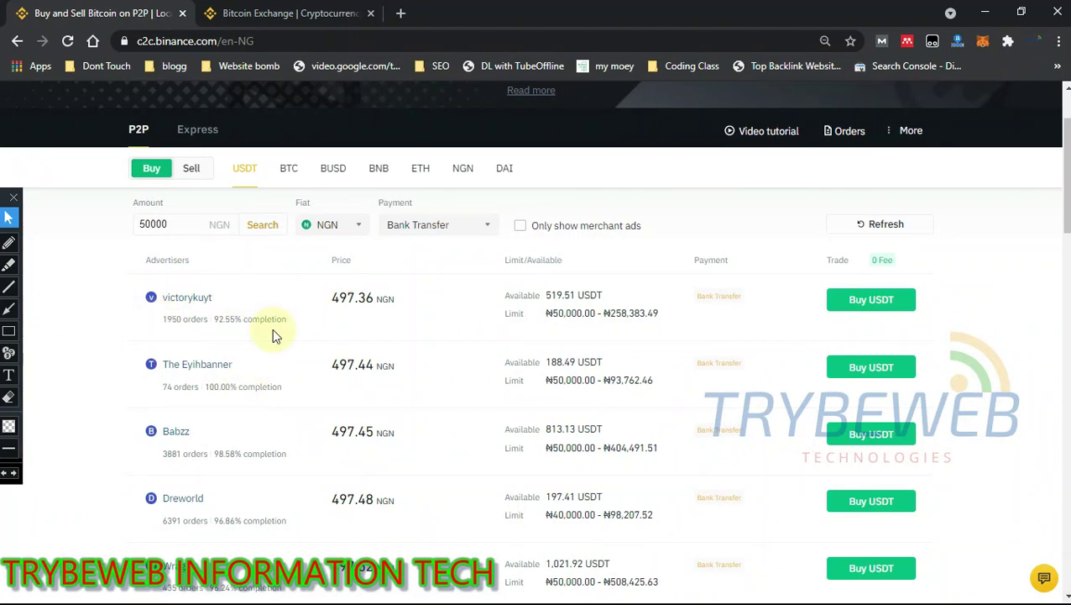
scroll(1064, 176, "down", 1)
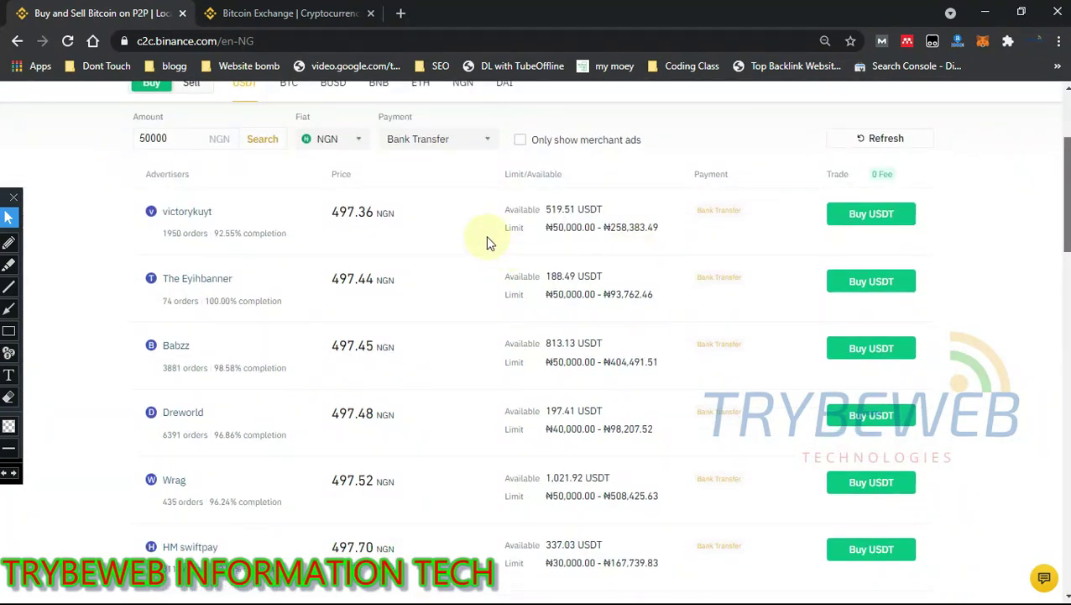
Draw a red arrow down the advertiser list, number the offers 1 to 6, undo all marks and return to the selection pointer
left_click(8, 309)
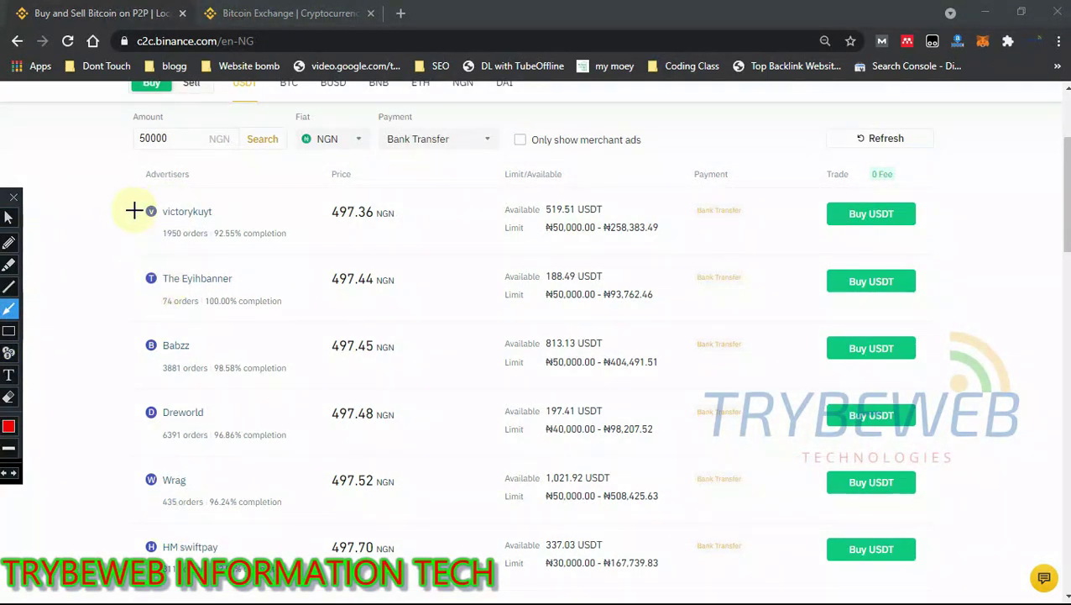
mouse_move(134, 203)
left_mouse_down()
mouse_move(114, 378)
mouse_move(125, 573)
left_mouse_up()
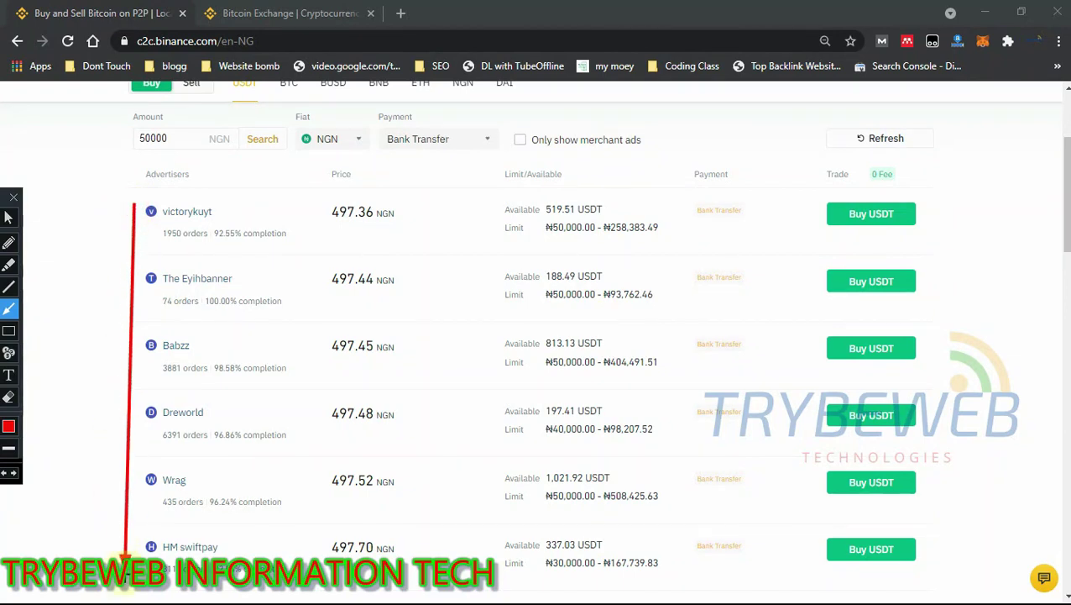
left_click(8, 353)
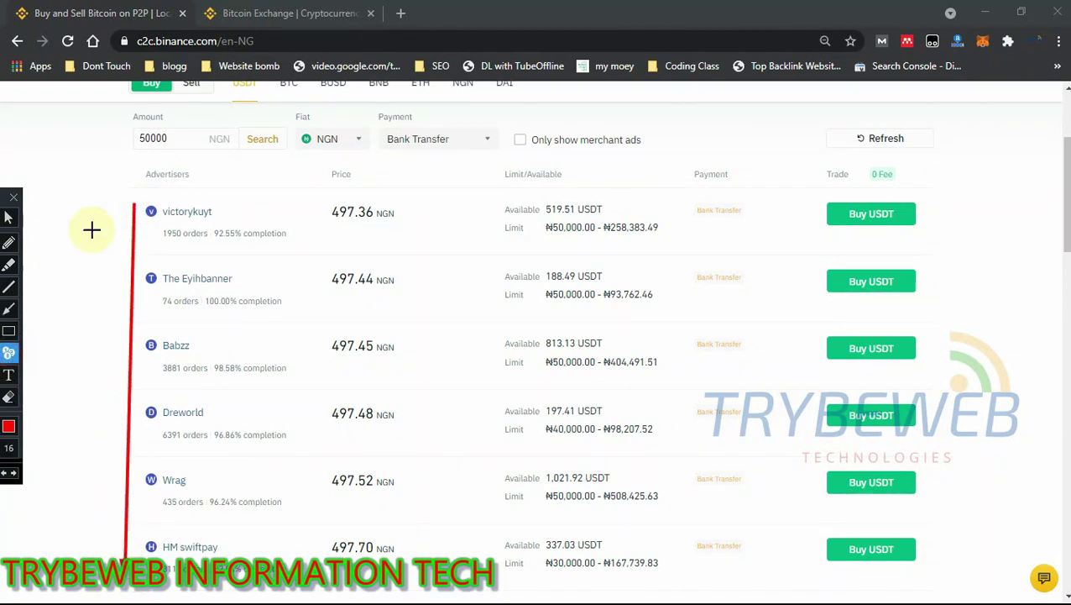
left_click(107, 209)
left_click(103, 277)
left_click(106, 349)
left_click(101, 430)
left_click(102, 493)
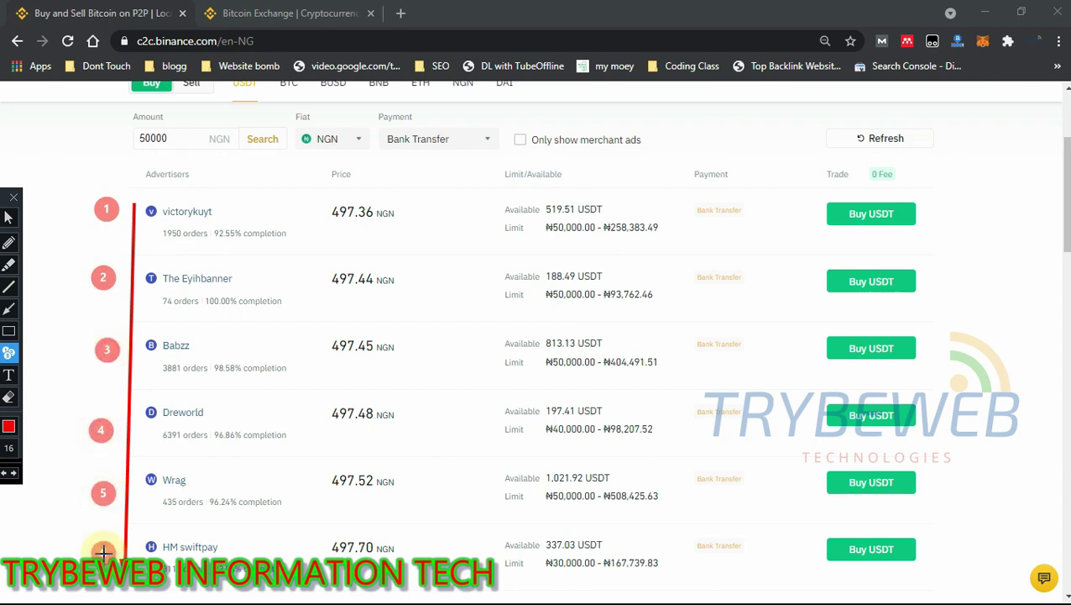
key("ctrl+z")
key("ctrl+z")
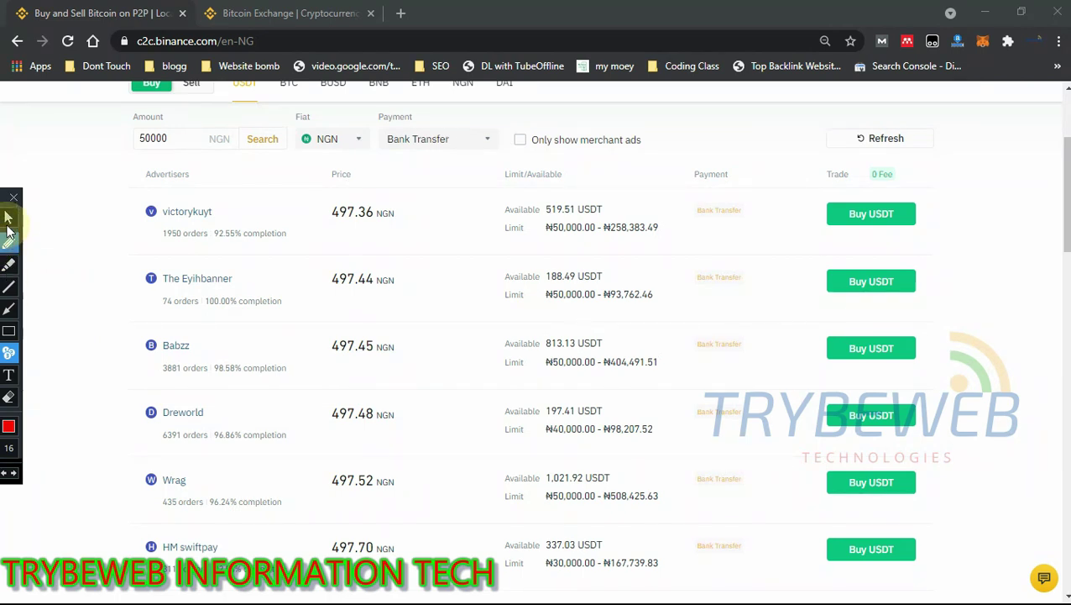
left_click(7, 218)
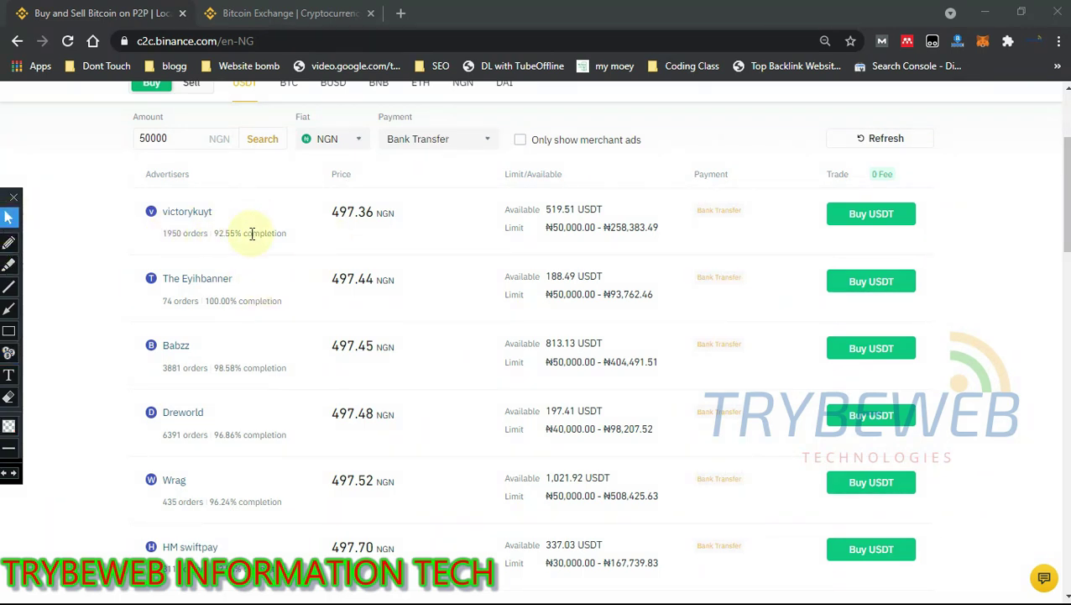
Highlight the first offer's price and minimum limit as text, then clear the selection
left_click_drag(330, 212, 420, 226)
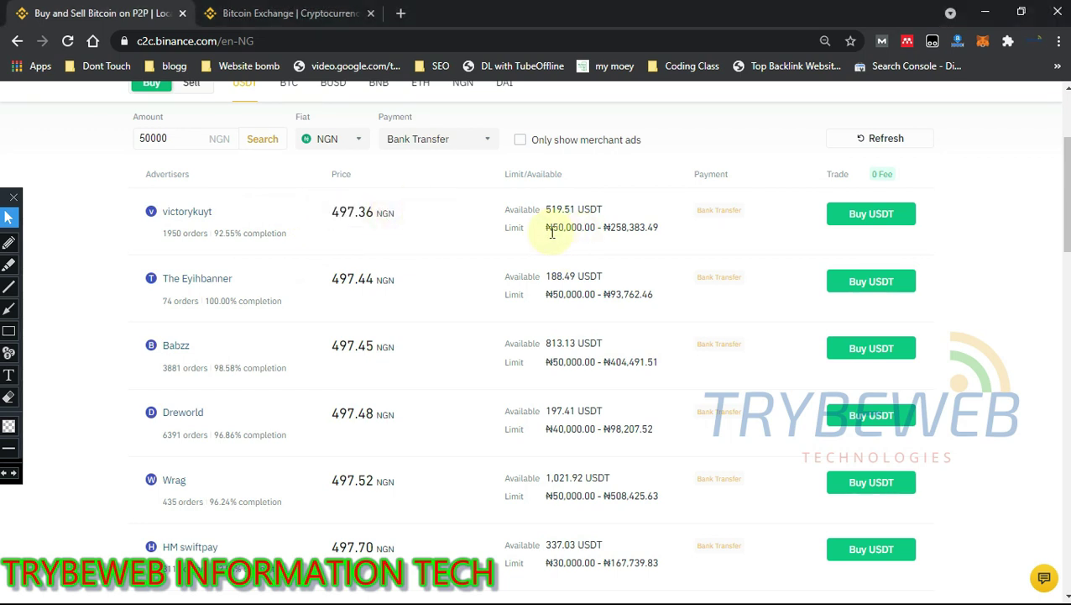
left_click_drag(547, 226, 600, 234)
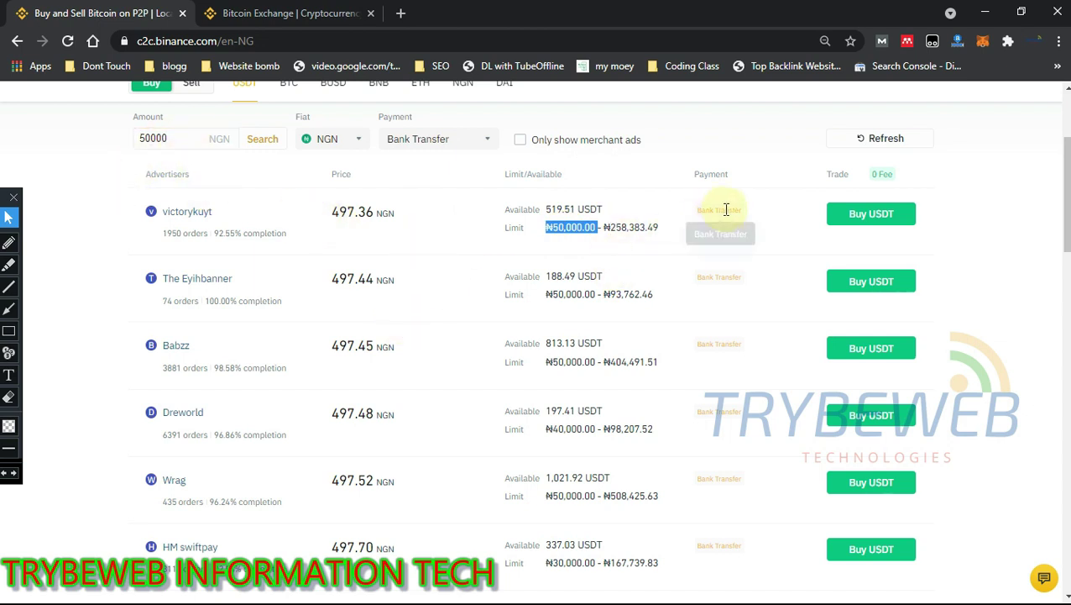
left_click(89, 259)
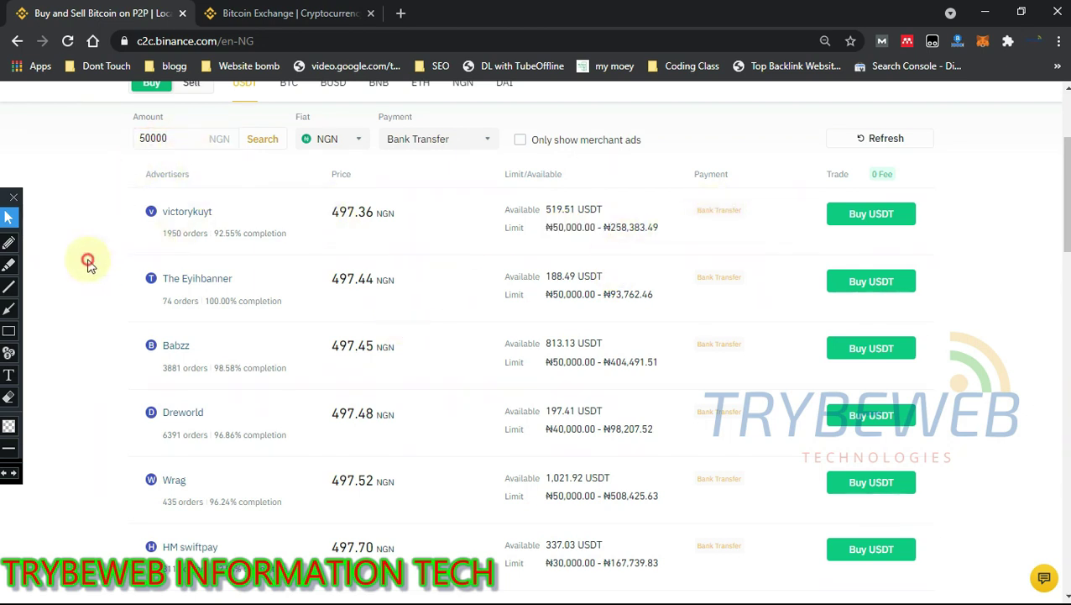
Outline the first three offers' prices and the first Buy USDT button with red rectangles, undoing all of them
left_click(9, 330)
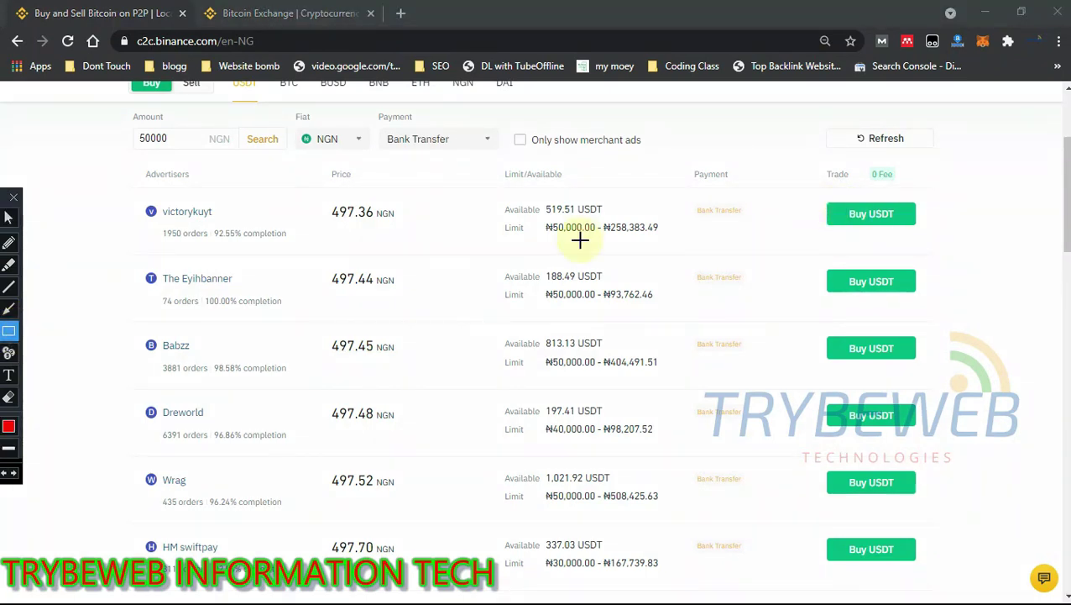
left_click_drag(316, 199, 422, 226)
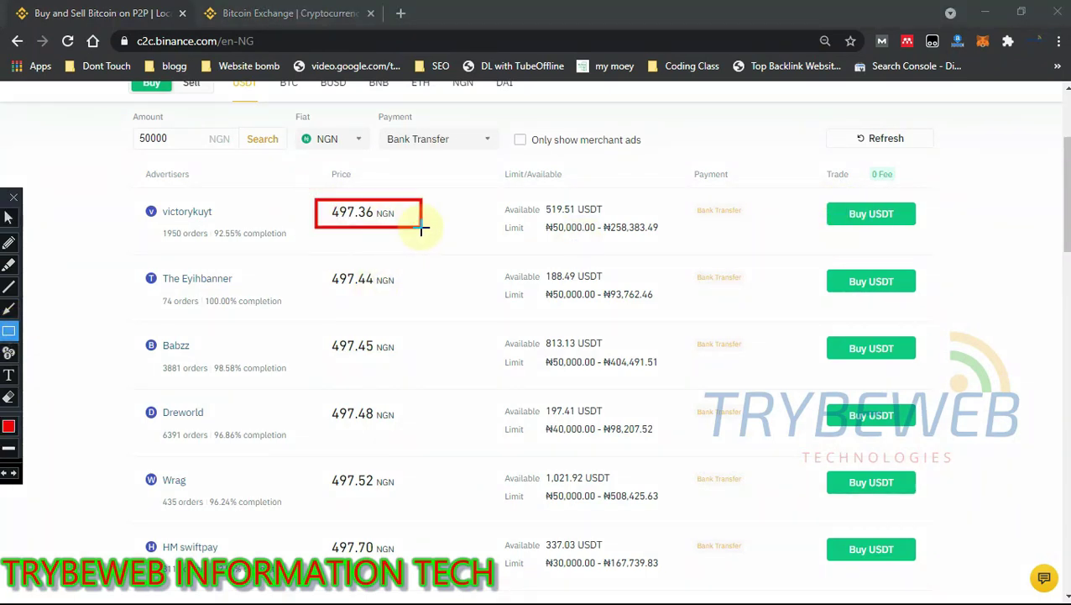
left_click_drag(394, 299, 405, 300)
left_click_drag(321, 331, 406, 362)
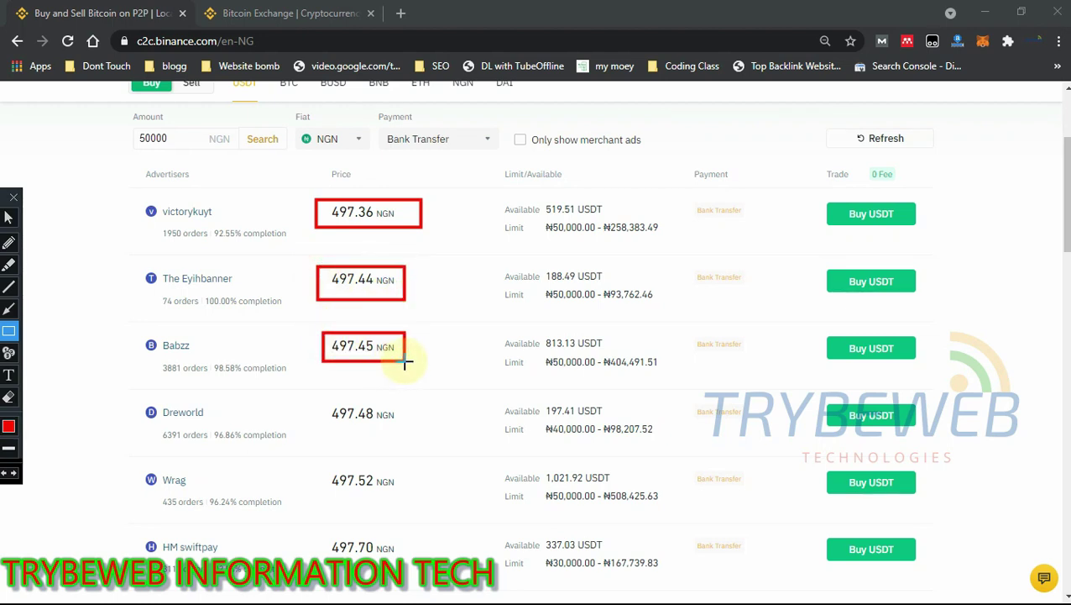
key("ctrl+z")
key("ctrl+z")
key("ctrl+z")
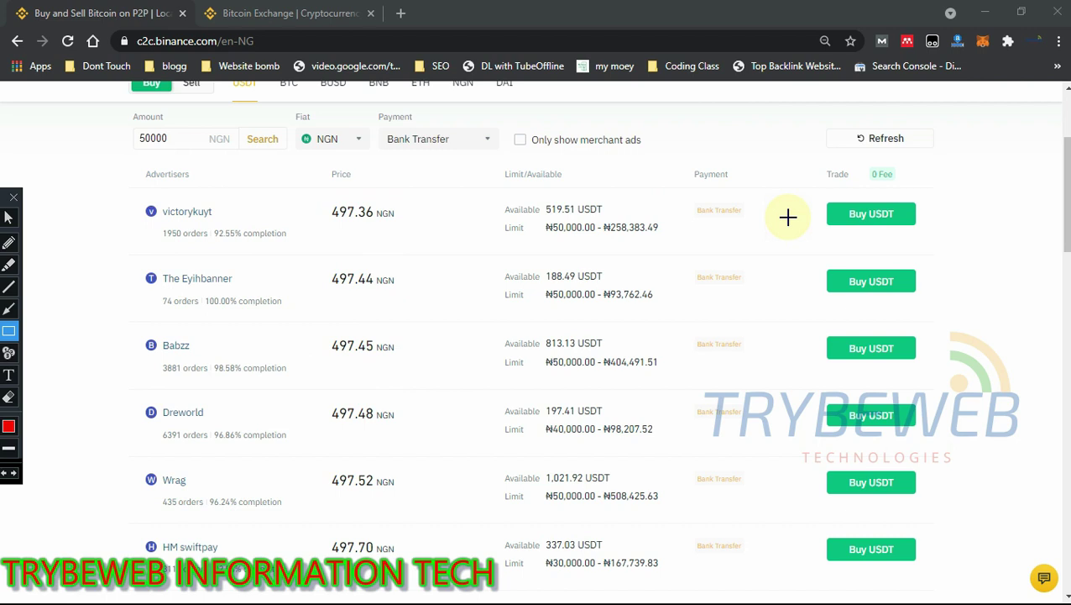
left_click_drag(820, 200, 940, 235)
key("ctrl+z")
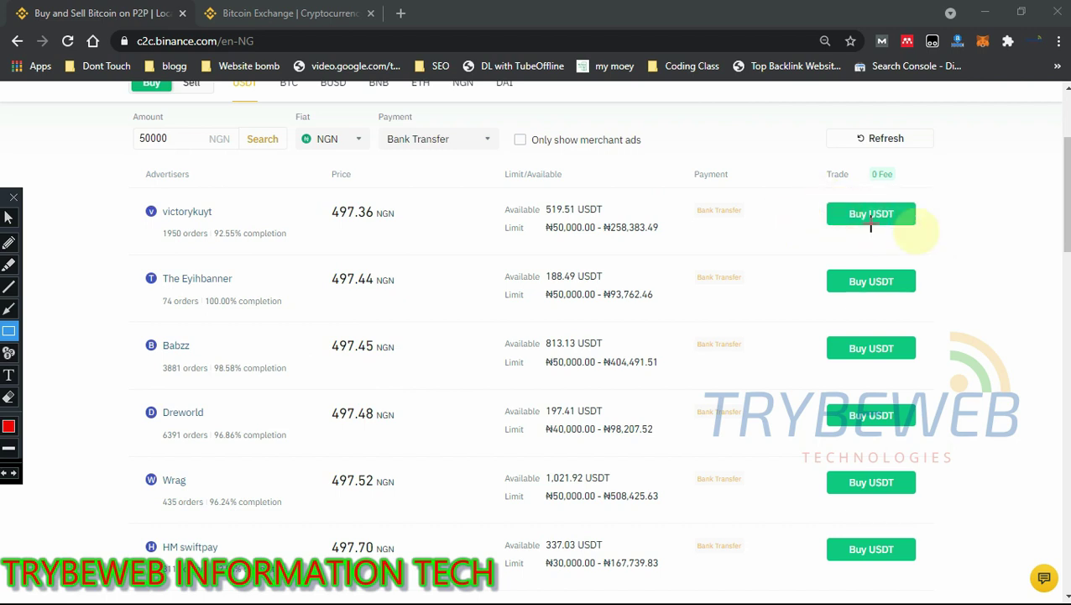
Return to the selection pointer and open the purchase form of the first USDT offer
left_click(8, 217)
left_click(873, 220)
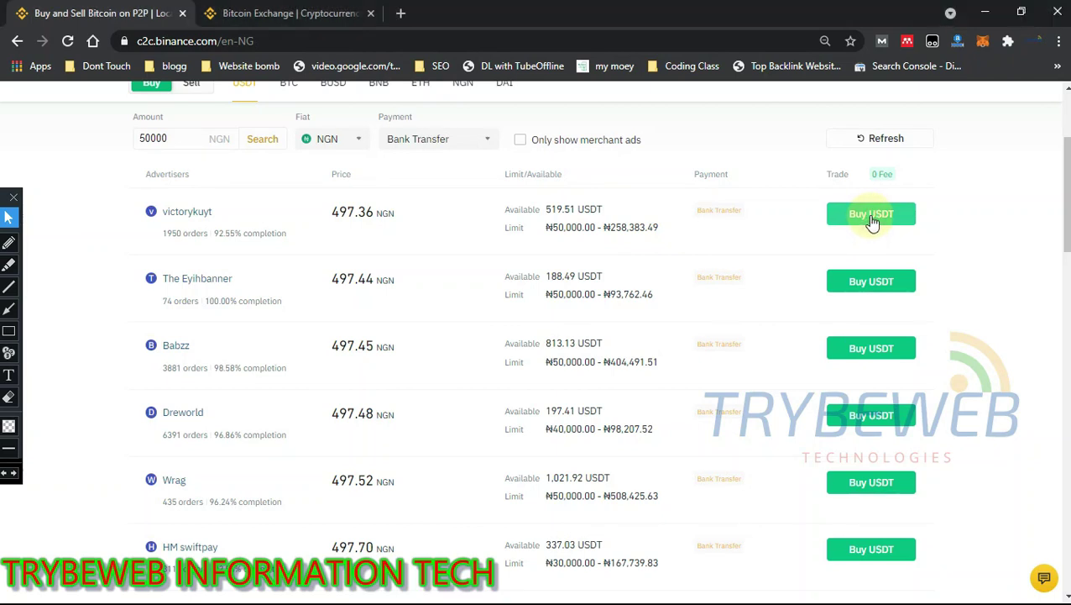
left_click(873, 220)
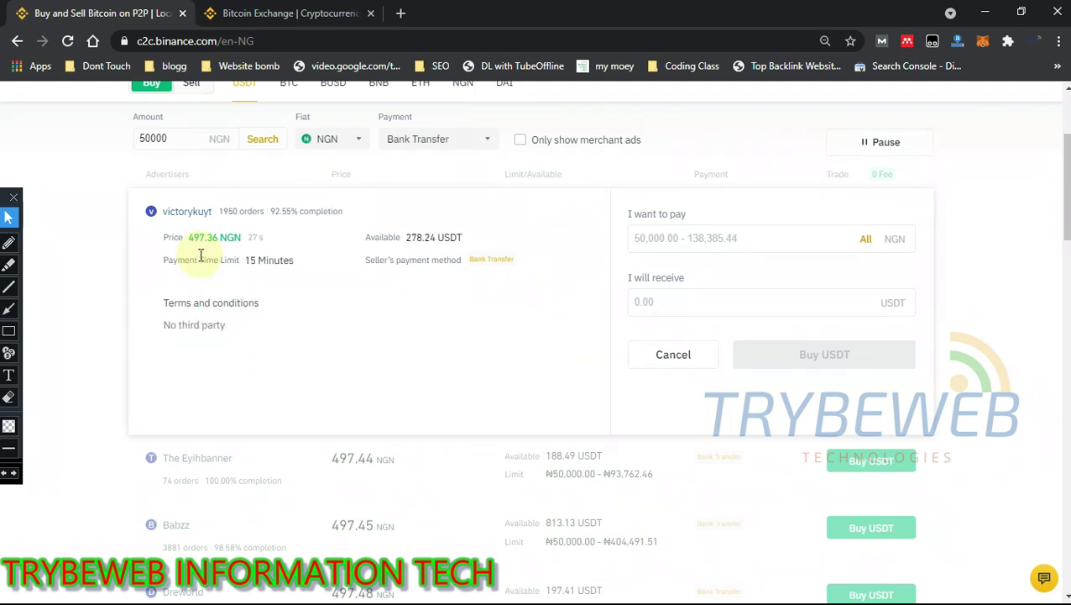
Move the amount 50000 from the search filter to the purchase form's payment amount and highlight the USDT to receive
left_click(684, 236)
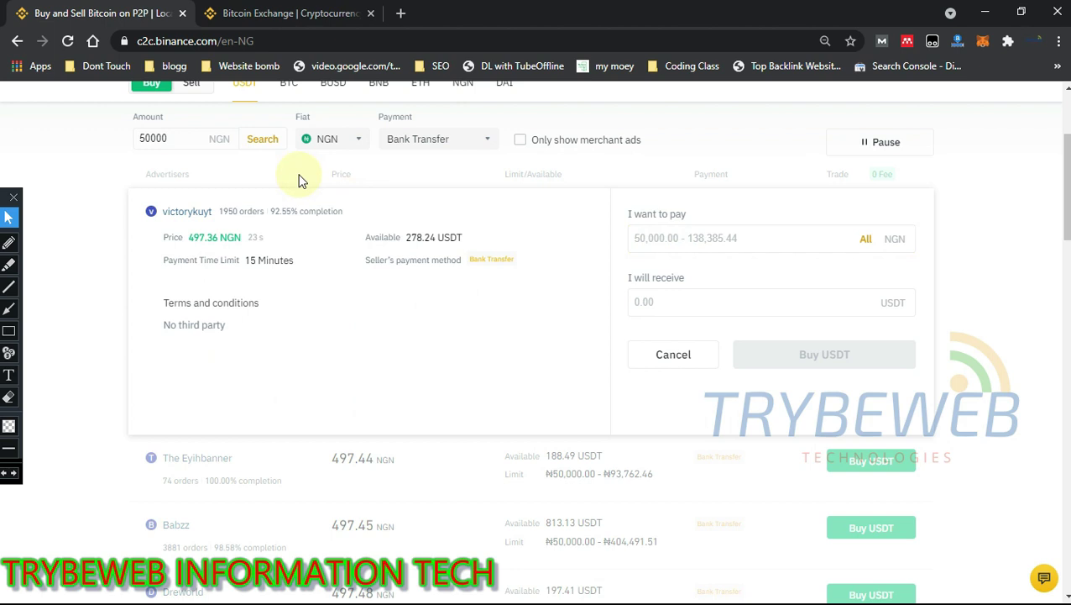
left_click_drag(189, 139, 141, 132)
key("ctrl+x")
left_click(702, 247)
key("ctrl+v")
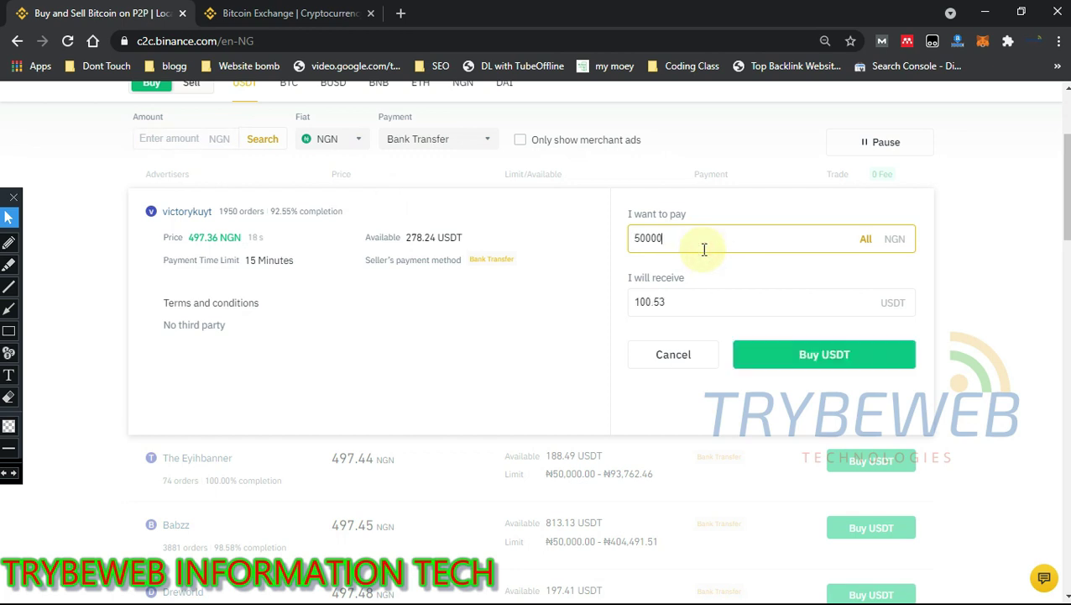
left_click_drag(697, 302, 629, 302)
left_click(438, 337)
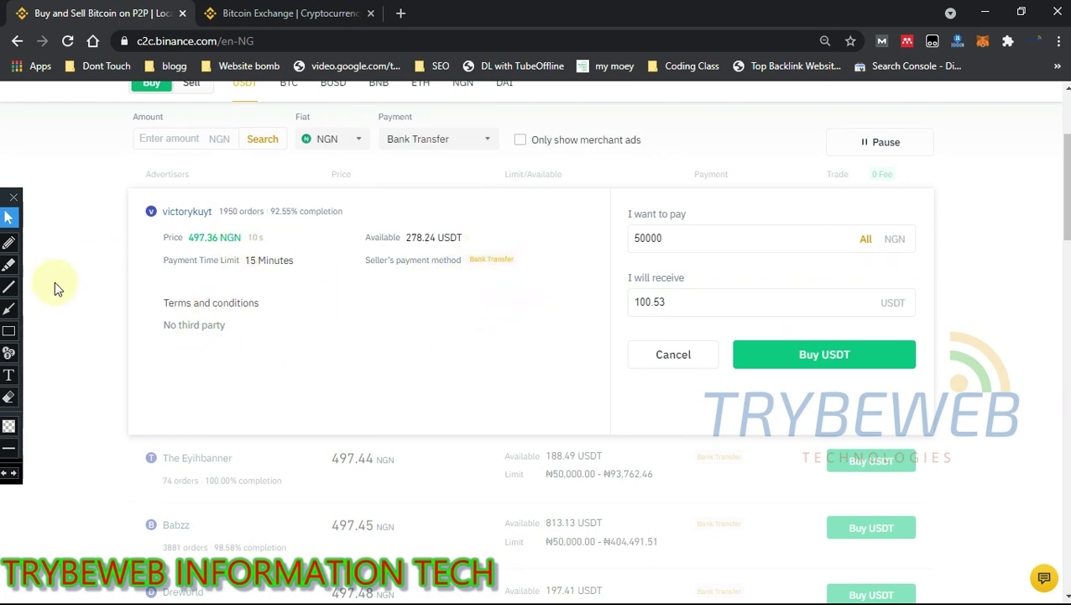
Outline the payment time limit with a red rectangle, remove the mark and return to the selection pointer
left_click(7, 329)
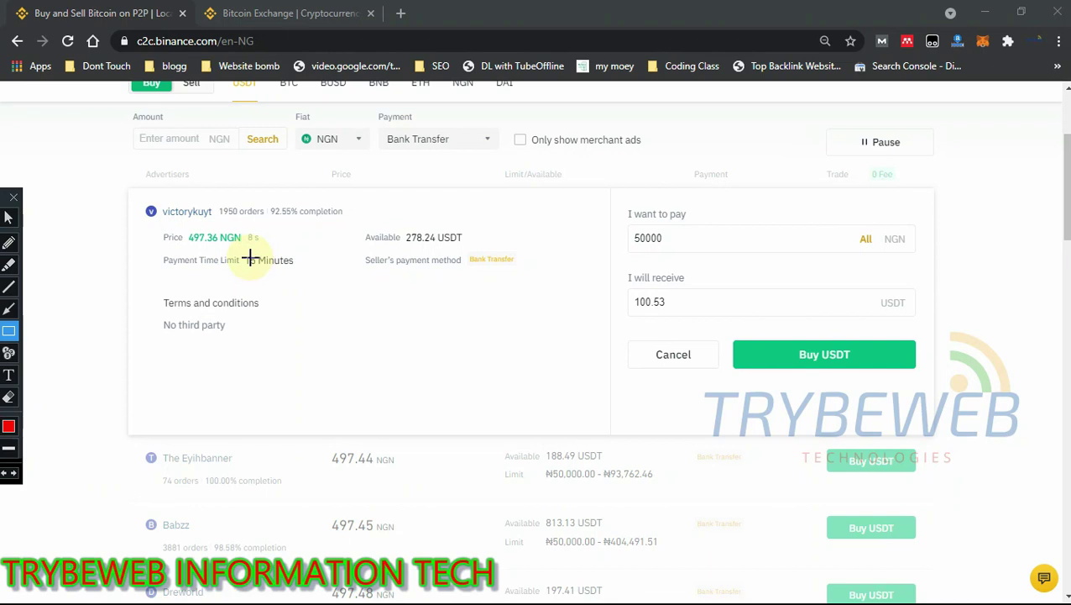
left_click_drag(291, 270, 306, 272)
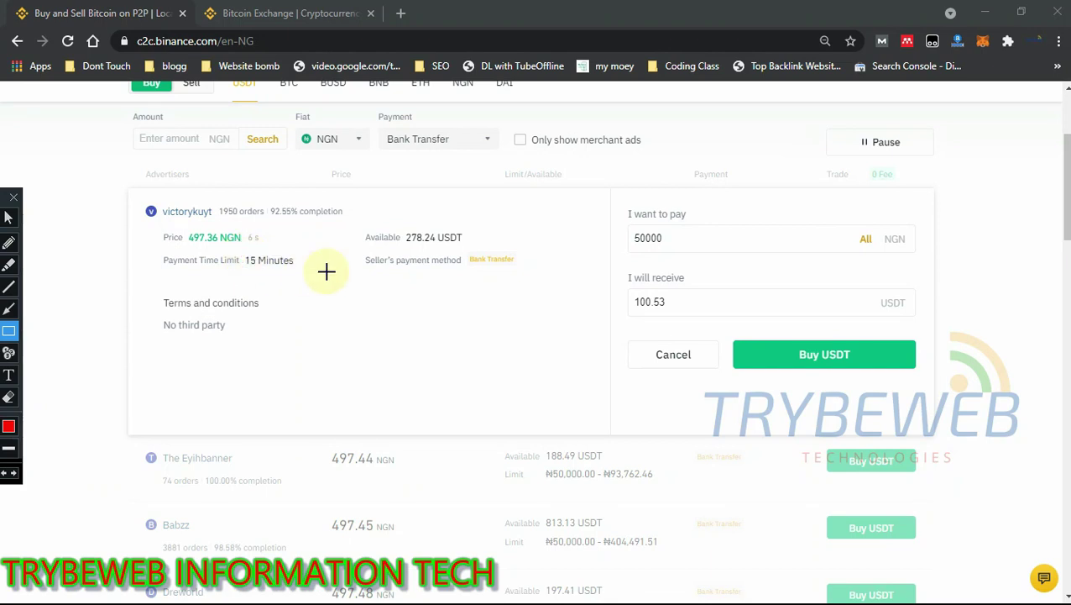
left_click(9, 218)
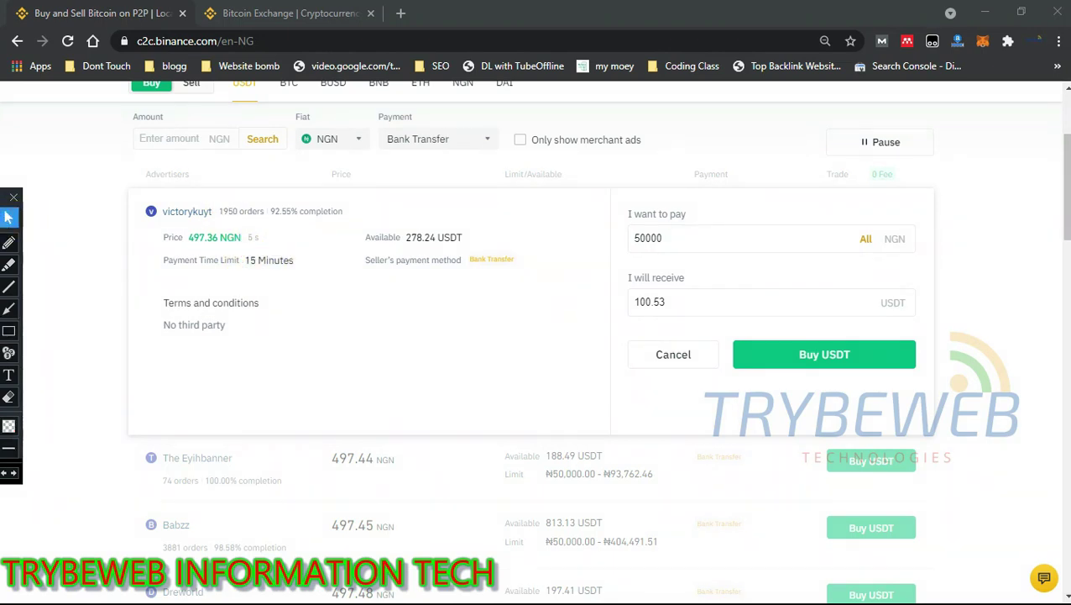
Place the 50,000 NGN buy order for USDT, dismissing the ad-update notice along the way
scroll(535, 340, "up", 1)
scroll(536, 341, "down", 4)
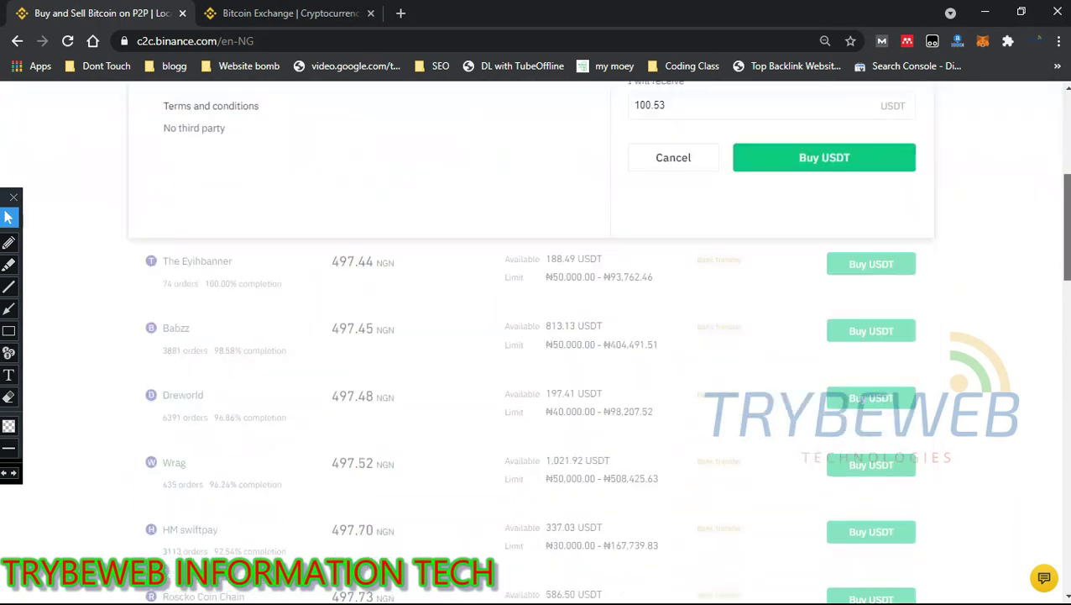
scroll(876, 323, "up", 3)
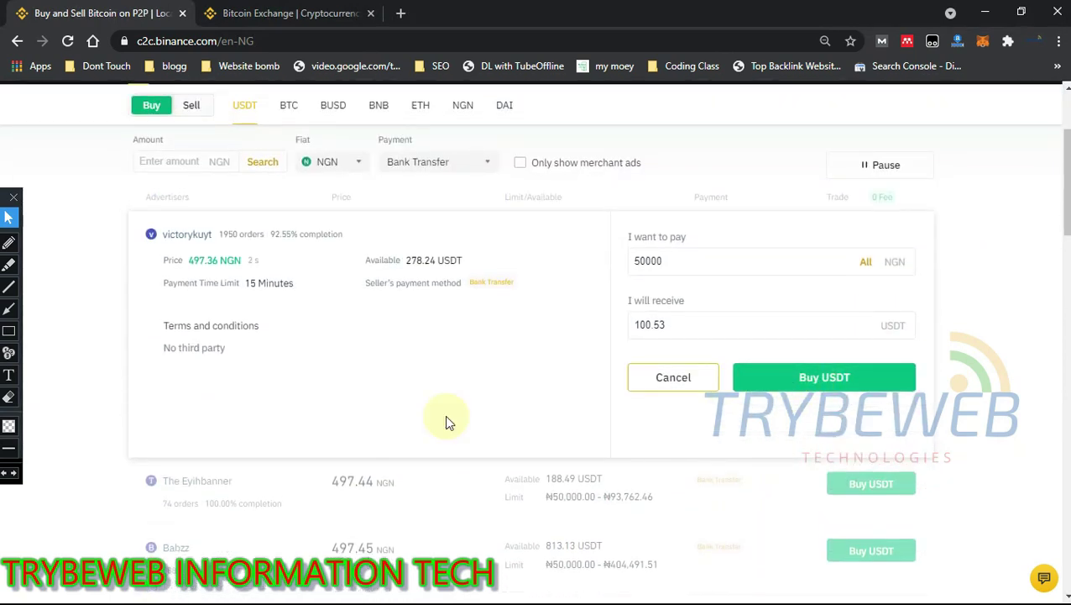
left_click(806, 379)
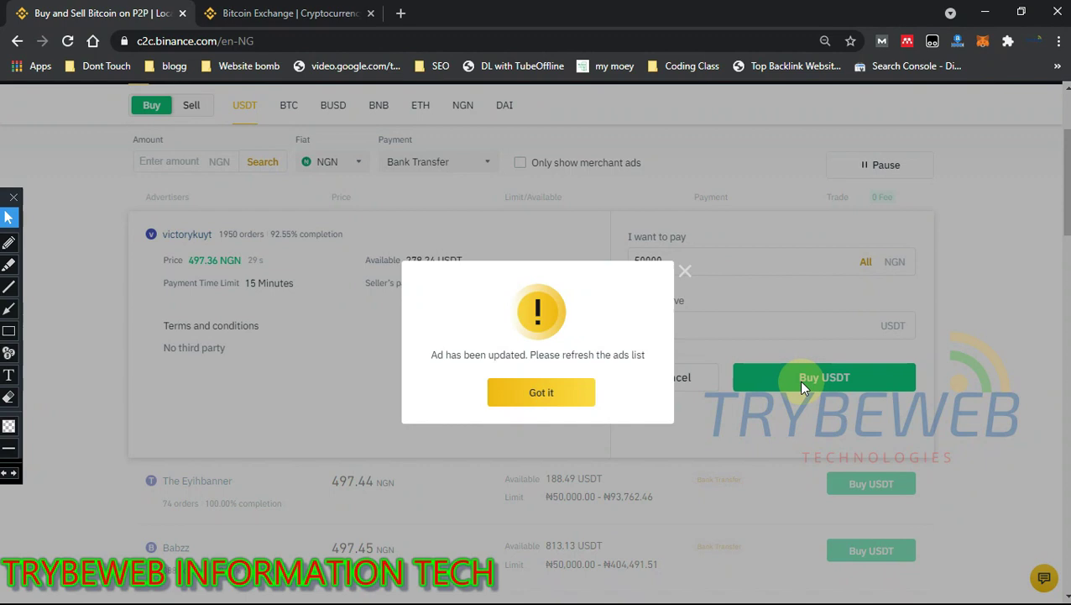
left_click(545, 398)
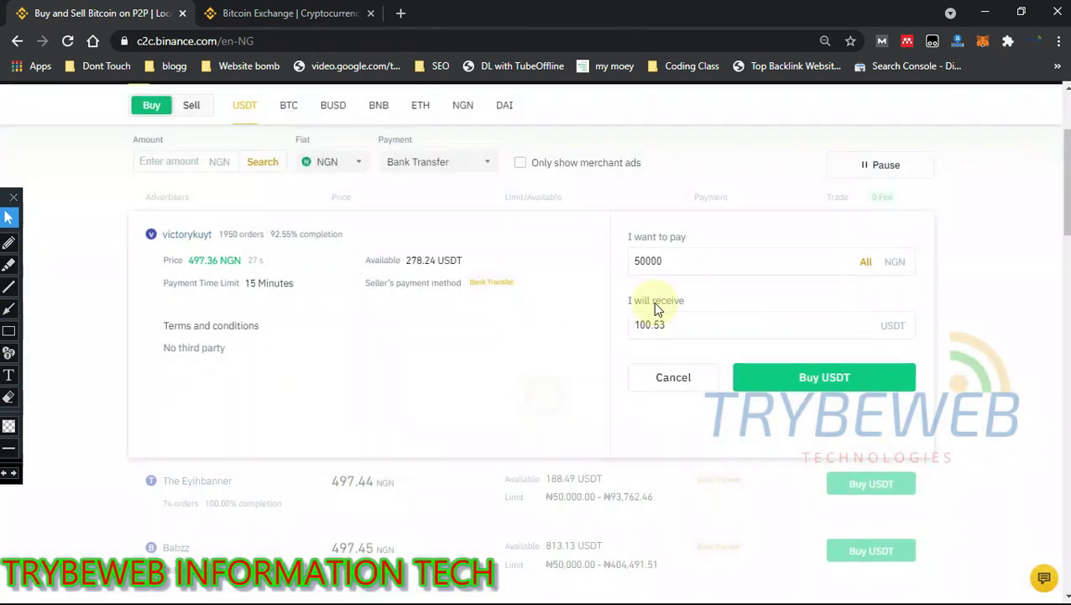
mouse_move(1066, 210)
left_mouse_down()
mouse_move(1061, 187)
mouse_move(1068, 215)
left_mouse_up()
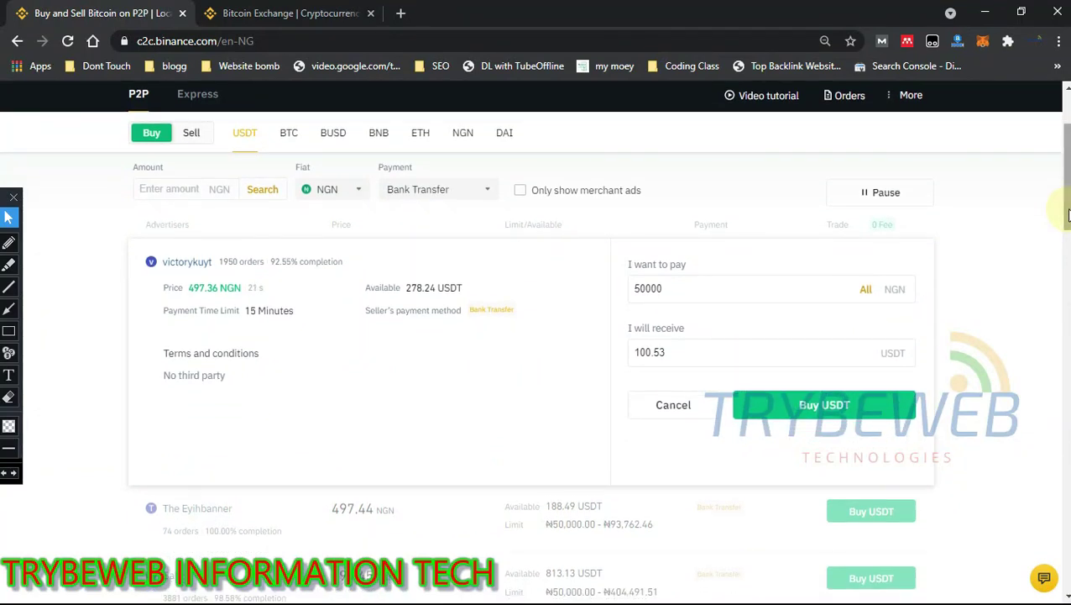
left_click(737, 413)
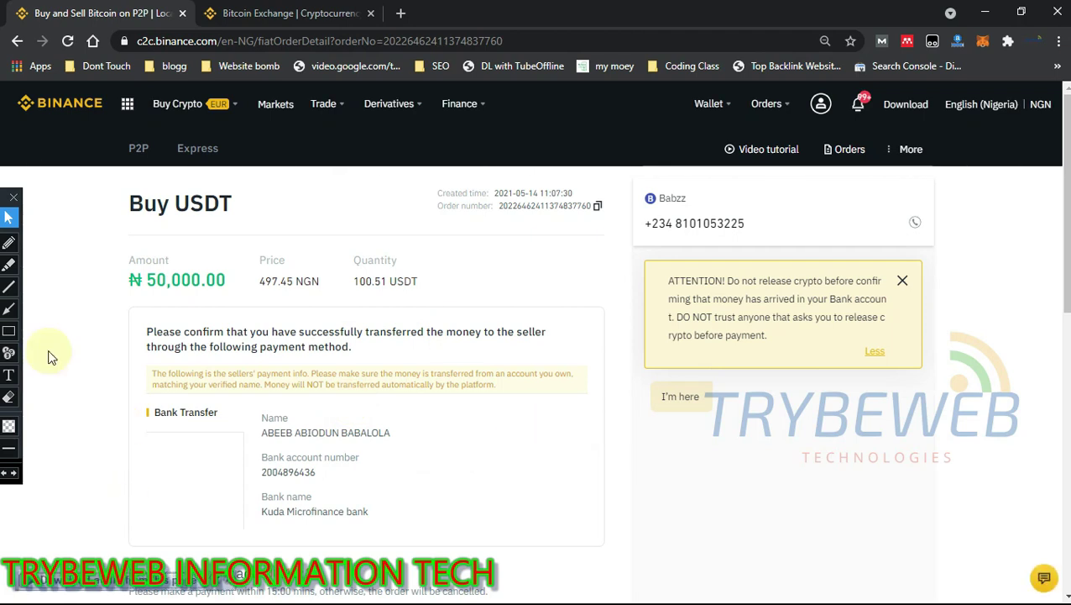
Outline the order's amount, price and quantity with red rectangles, undoing all of them
left_click(9, 331)
left_click_drag(110, 251, 245, 298)
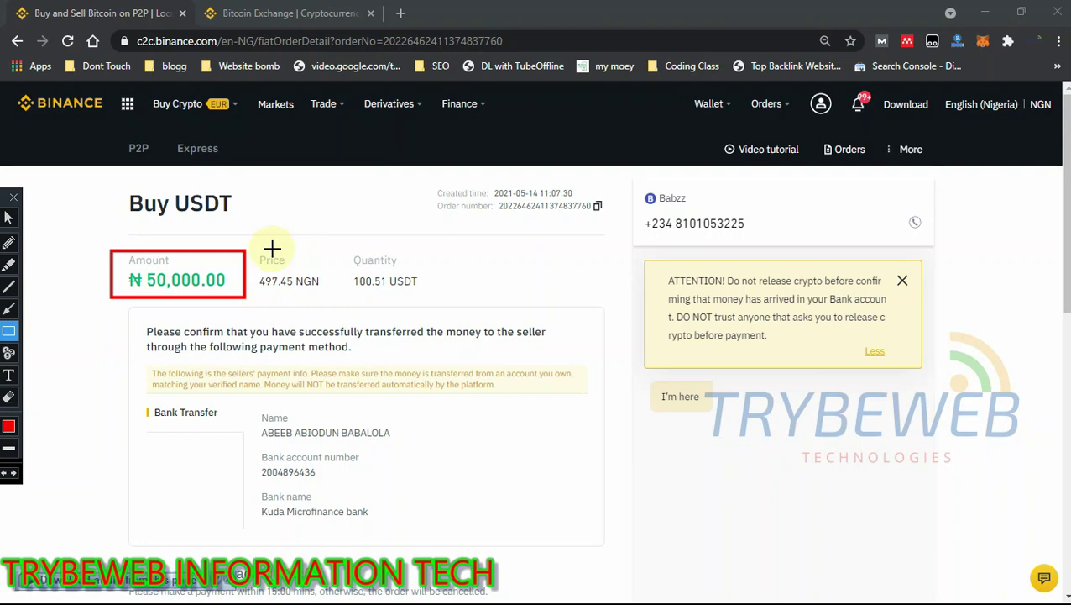
left_click_drag(253, 250, 327, 307)
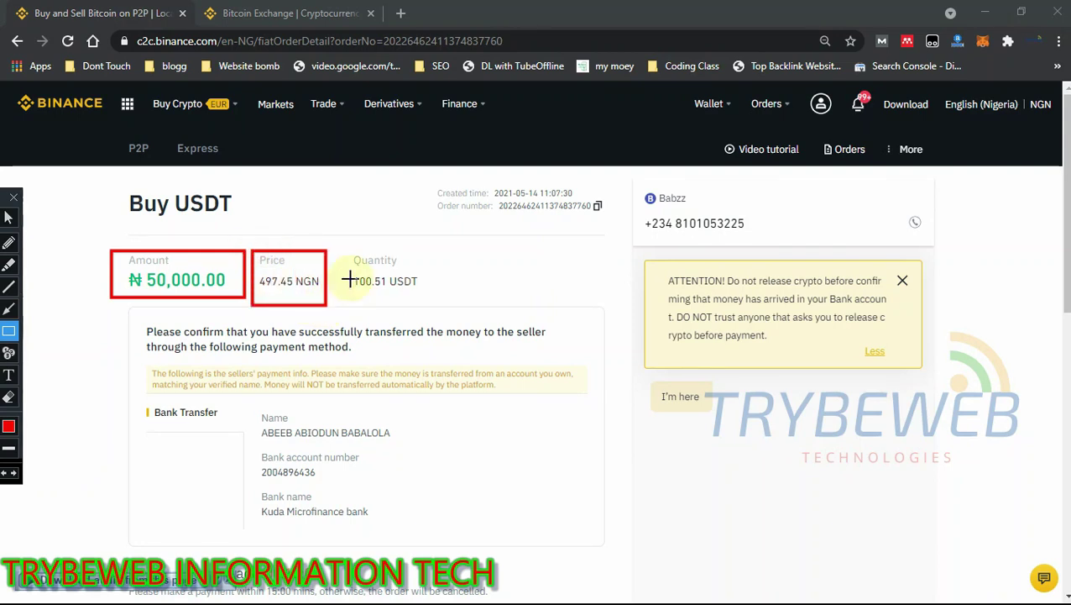
left_click_drag(332, 247, 436, 308)
key("ctrl+z")
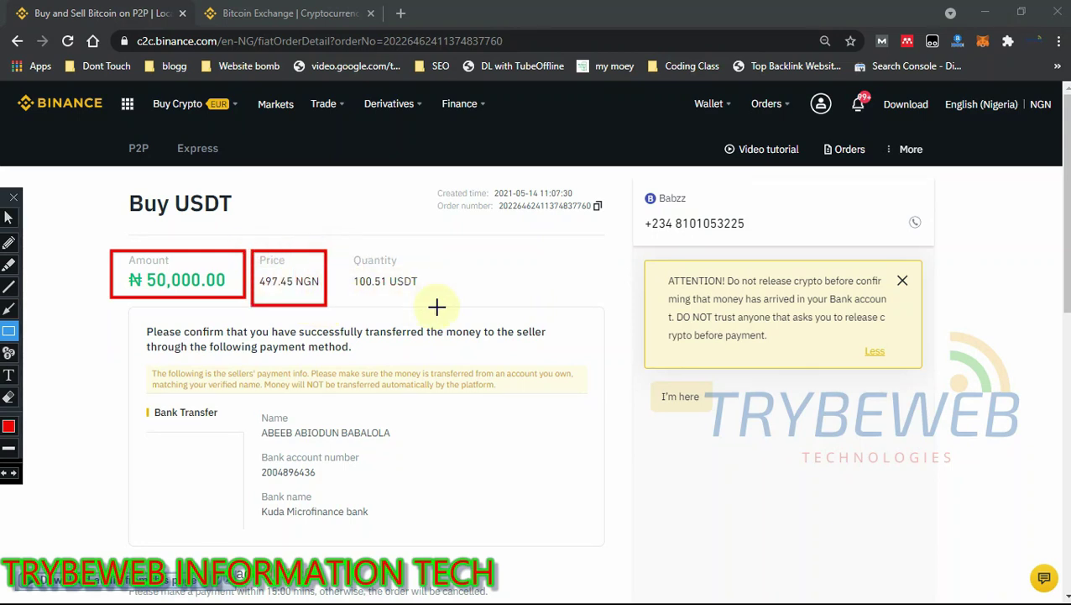
key("ctrl+z")
key("ctrl+z")
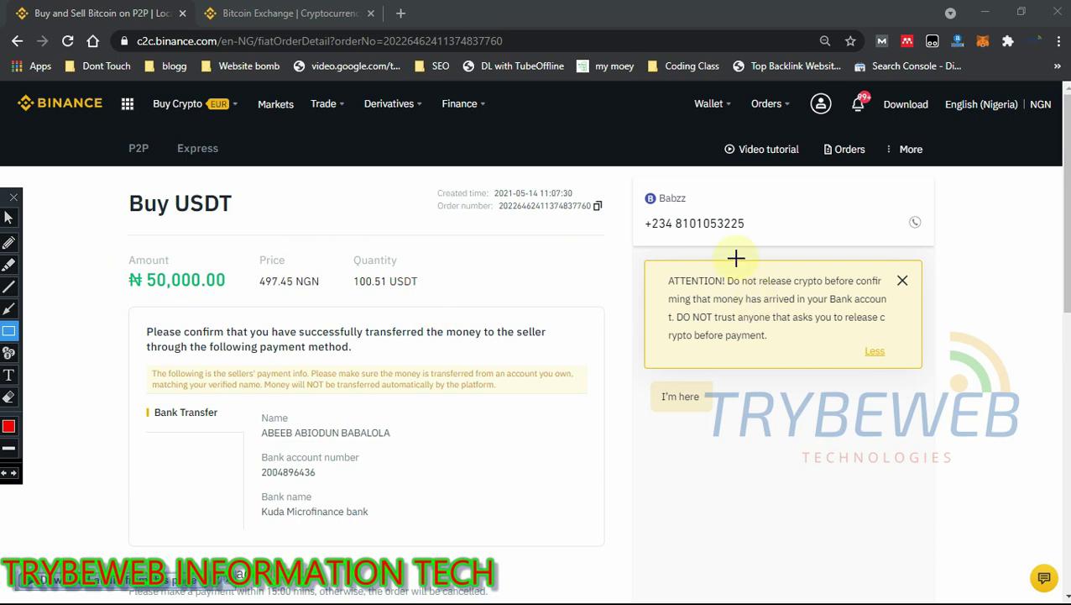
Outline the seller's contact and the bank transfer name, account number and bank in red, undoing every mark and returning to the selection pointer
mouse_move(634, 189)
left_mouse_down()
mouse_move(718, 240)
mouse_move(791, 246)
left_mouse_up()
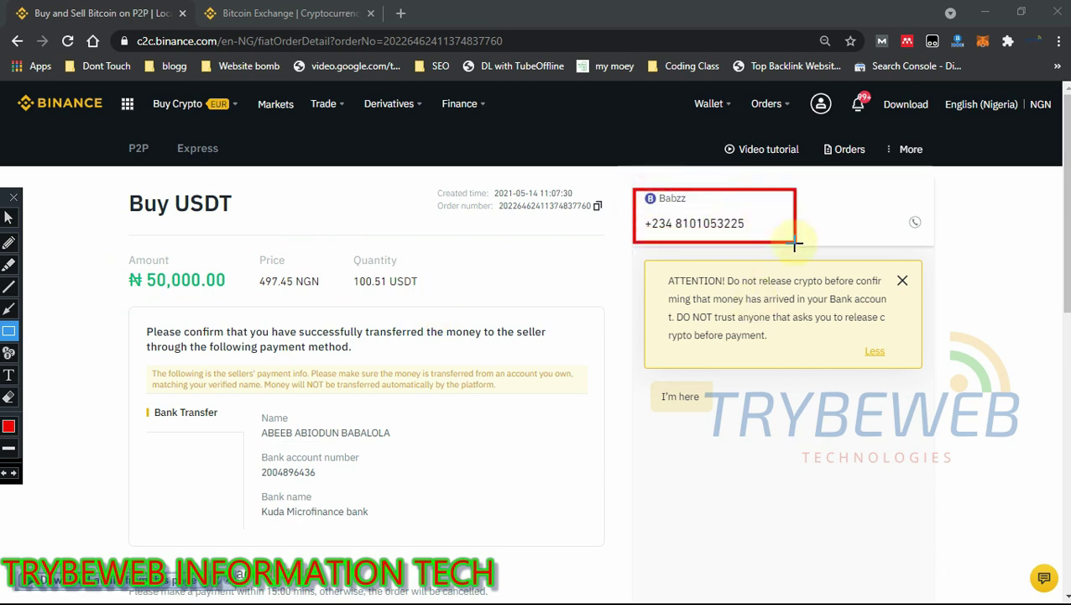
key("ctrl+z")
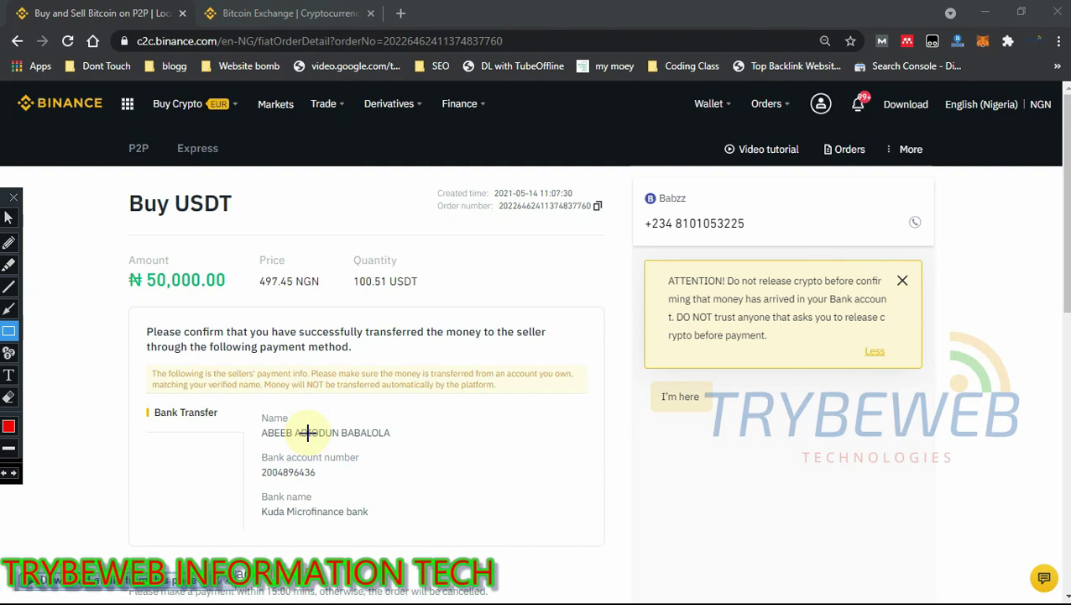
mouse_move(247, 407)
left_mouse_down()
mouse_move(282, 433)
mouse_move(406, 441)
left_mouse_up()
mouse_move(247, 457)
left_mouse_down()
mouse_move(338, 491)
mouse_move(383, 485)
left_mouse_up()
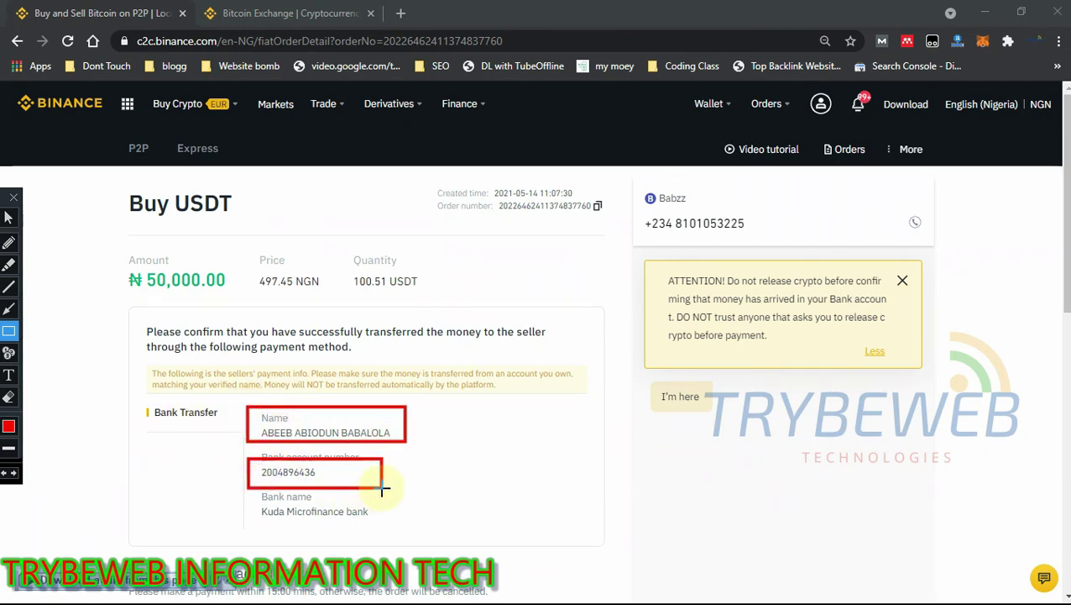
left_click_drag(250, 489, 378, 524)
key("ctrl+z")
key("ctrl+z")
key("ctrl+z")
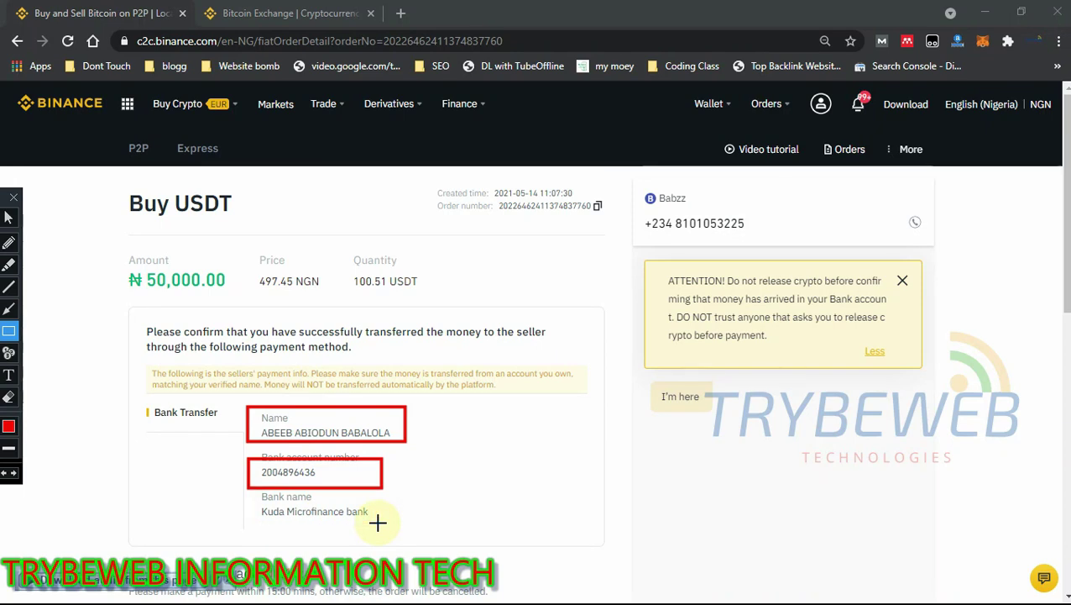
left_click(9, 218)
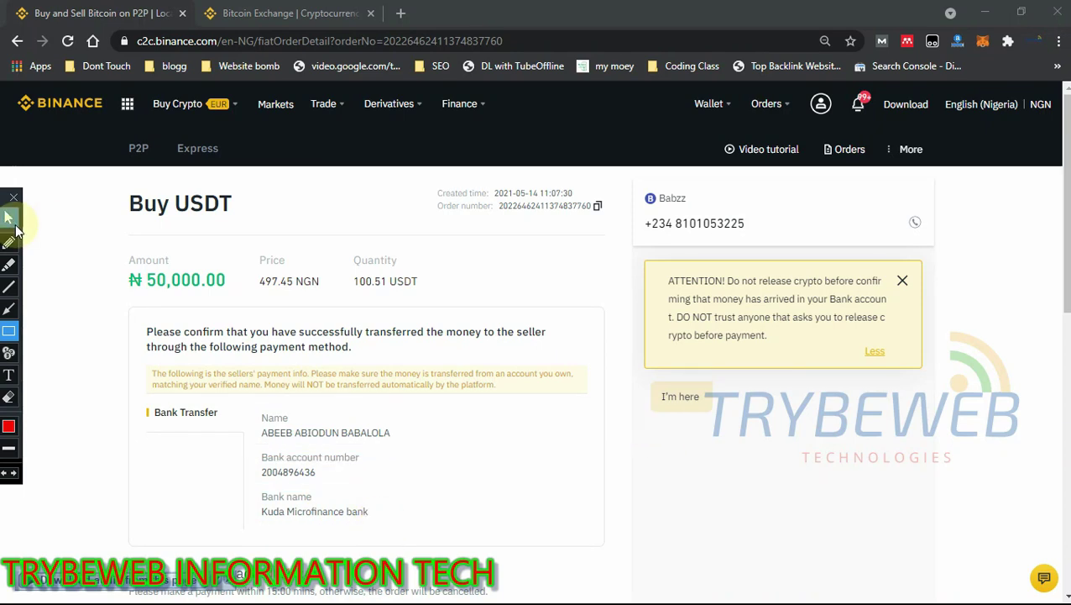
Outline the order's cancel option and transferred confirmation with red rectangles, remove both marks and return to the selection pointer
scroll(840, 252, "down", 2)
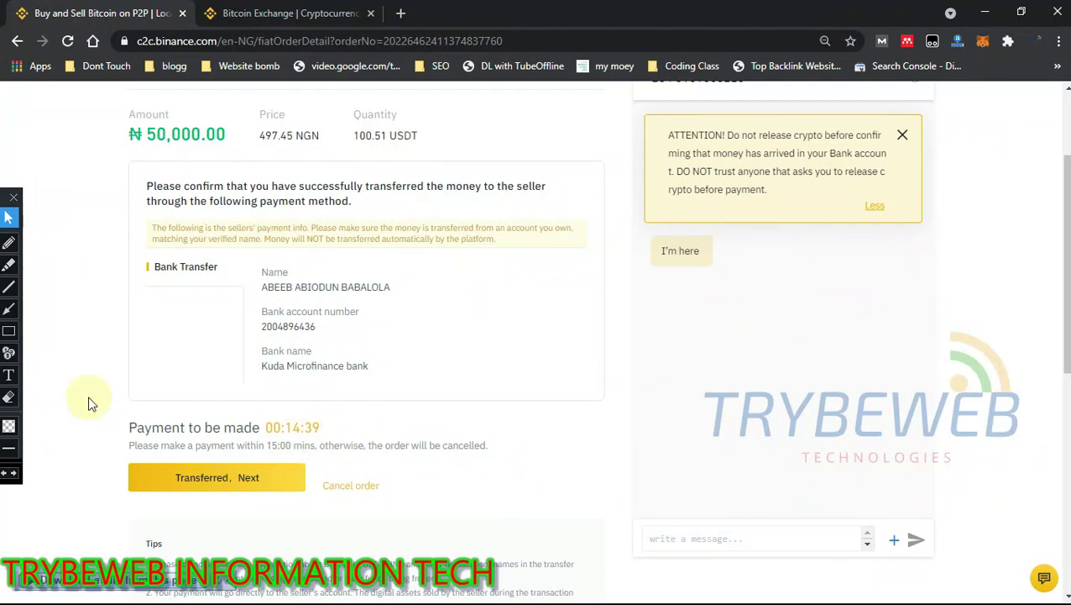
left_click(7, 333)
left_click_drag(315, 476, 391, 498)
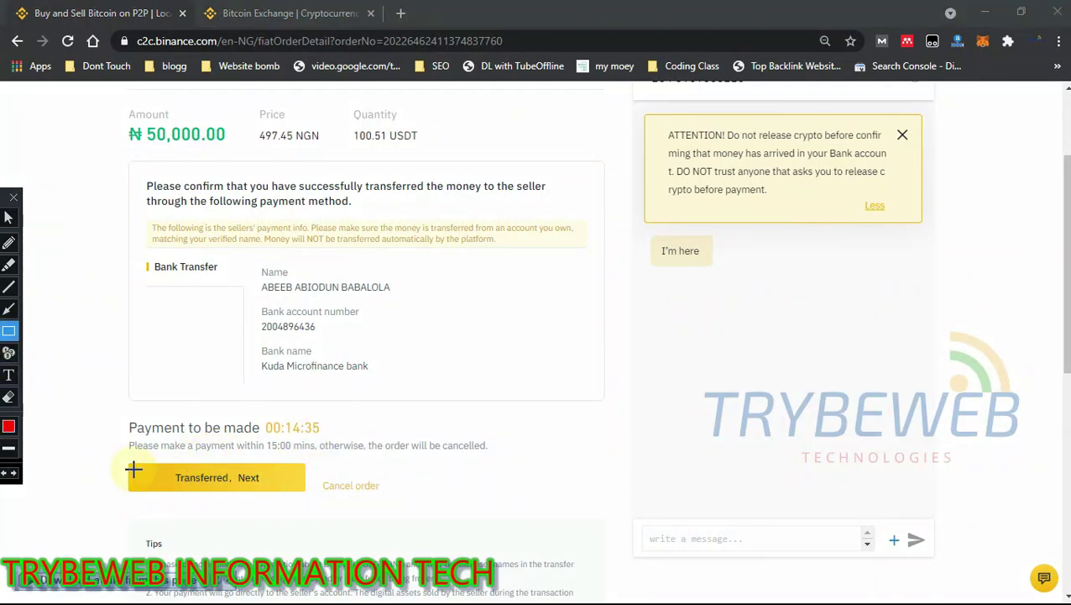
left_click_drag(117, 457, 283, 493)
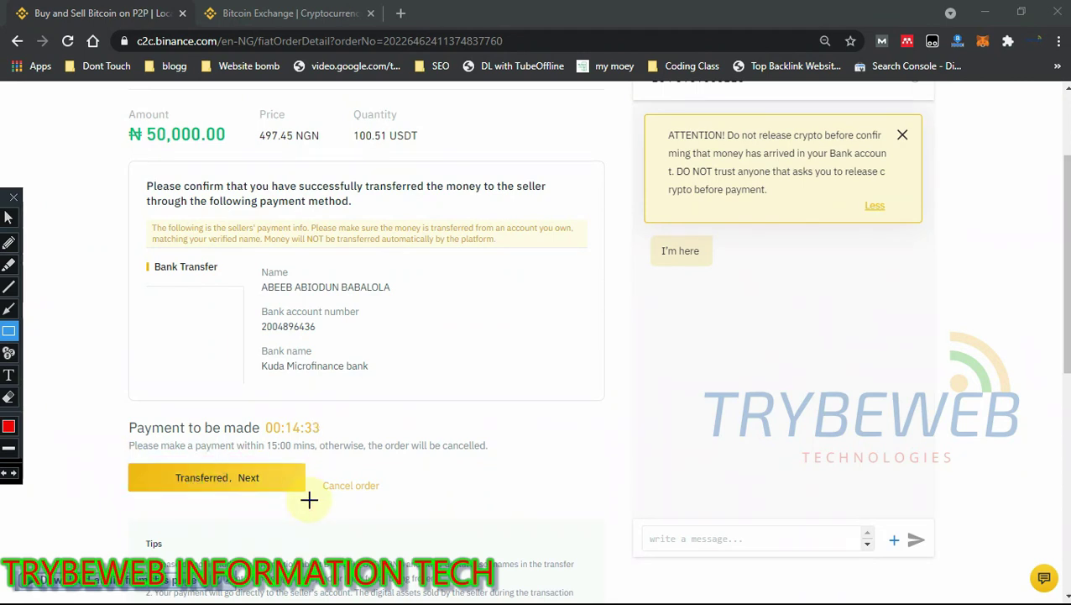
left_click(9, 217)
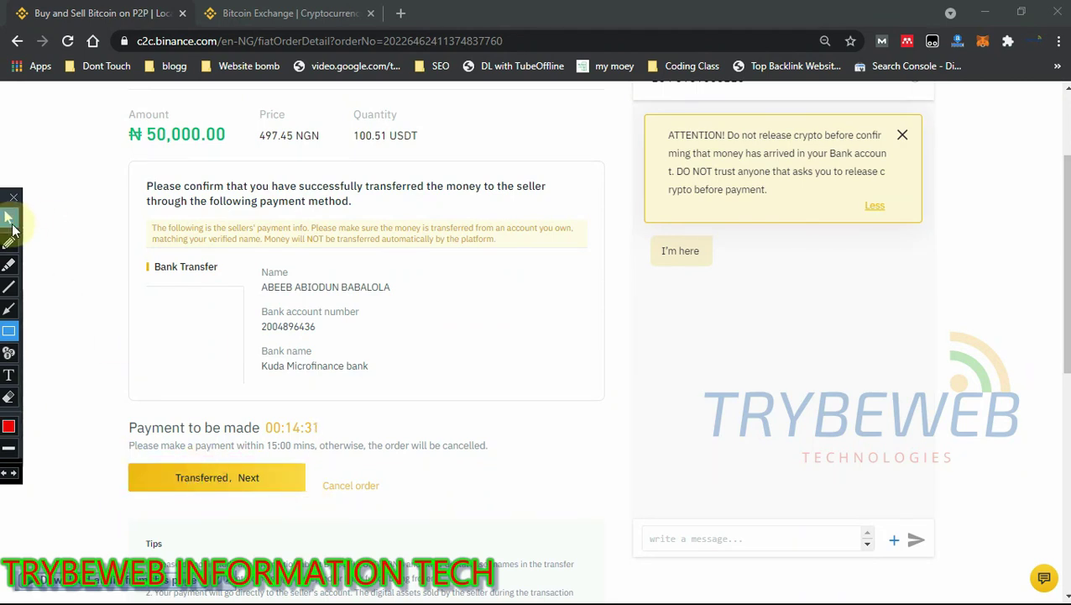
Dismiss the attention notice in the order chat and send the seller the message "sending now"
left_click(903, 136)
scroll(695, 199, "down", 1)
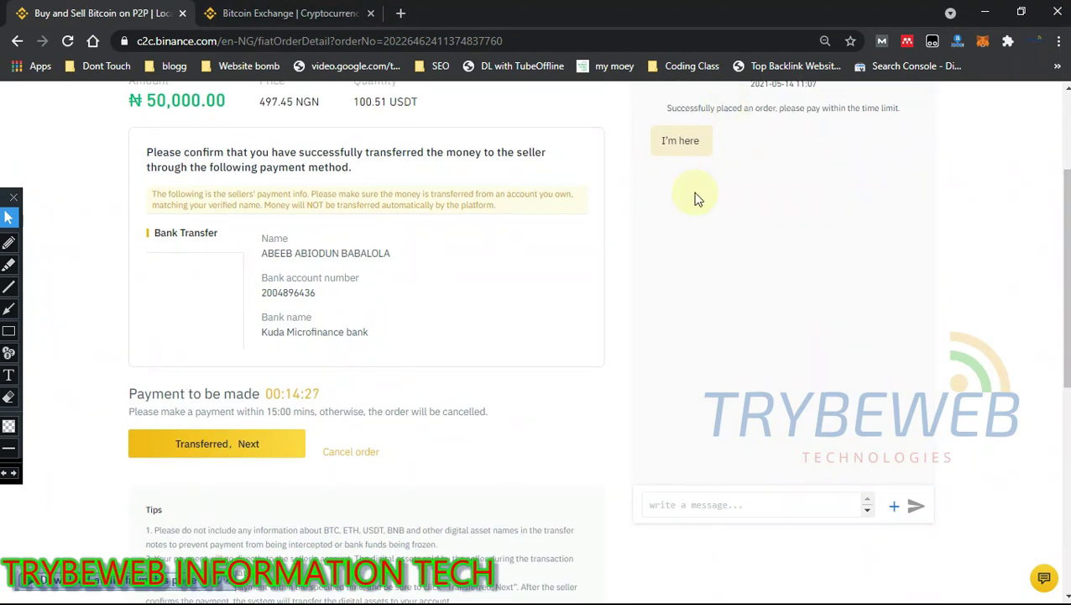
left_click(706, 507)
type("sending now")
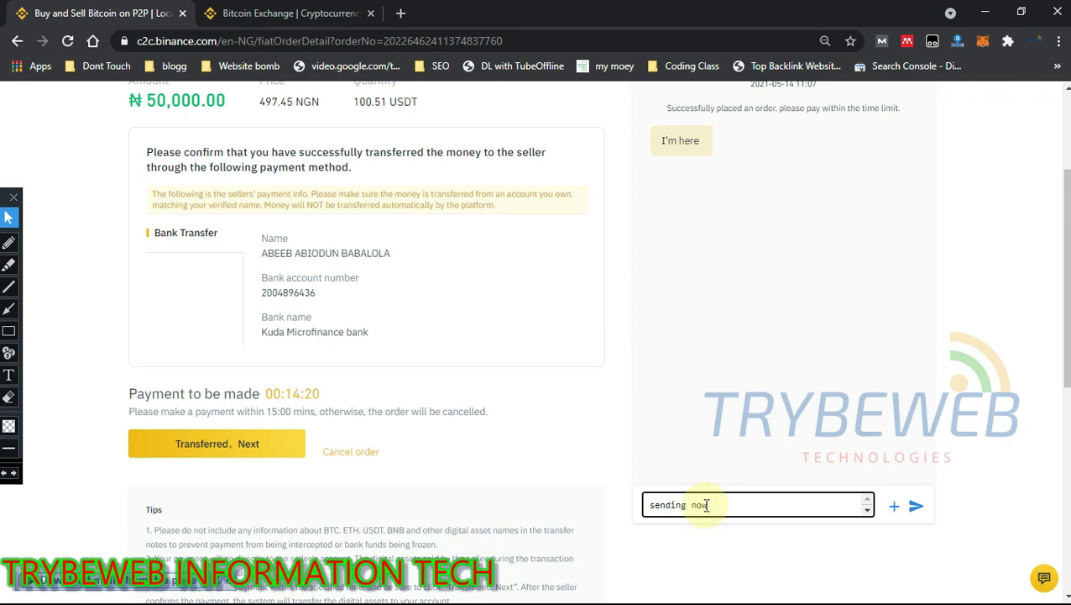
key("Return")
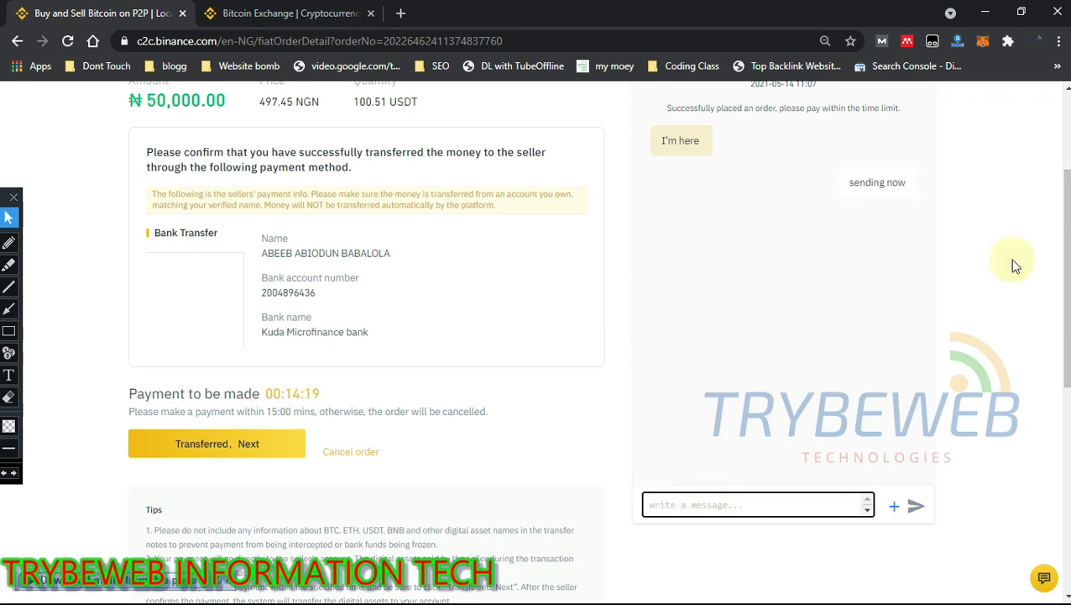
Highlight the seller's bank account number in the order's payment details
scroll(1066, 199, "up", 2)
left_click_drag(260, 445, 322, 448)
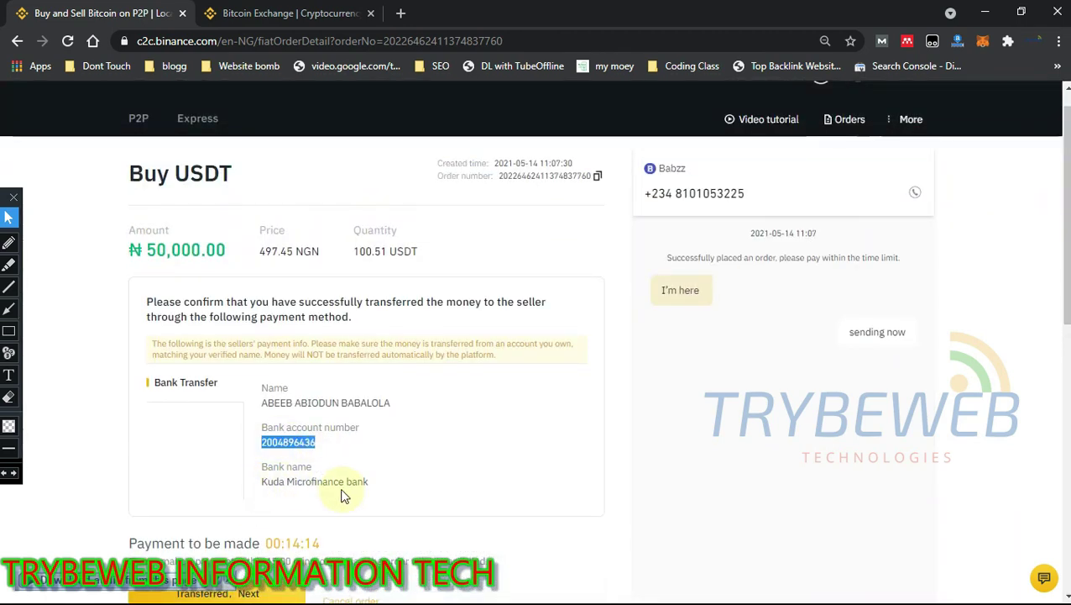
left_click_drag(1068, 266, 1069, 283)
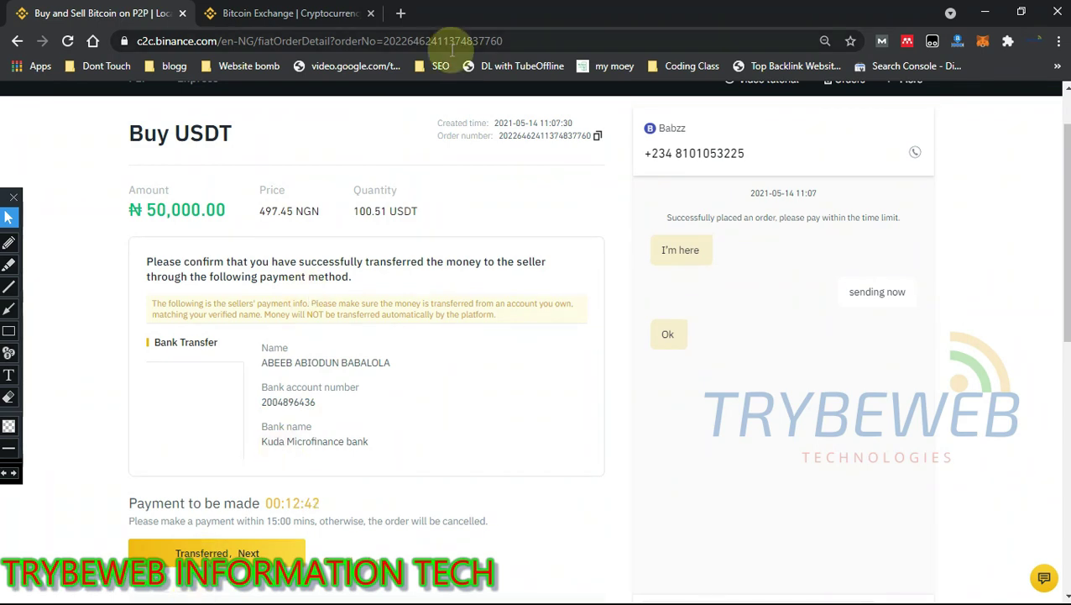
Outline the transferred confirmation and the payment countdown with red rectangles, removing both marks
mouse_move(508, 5)
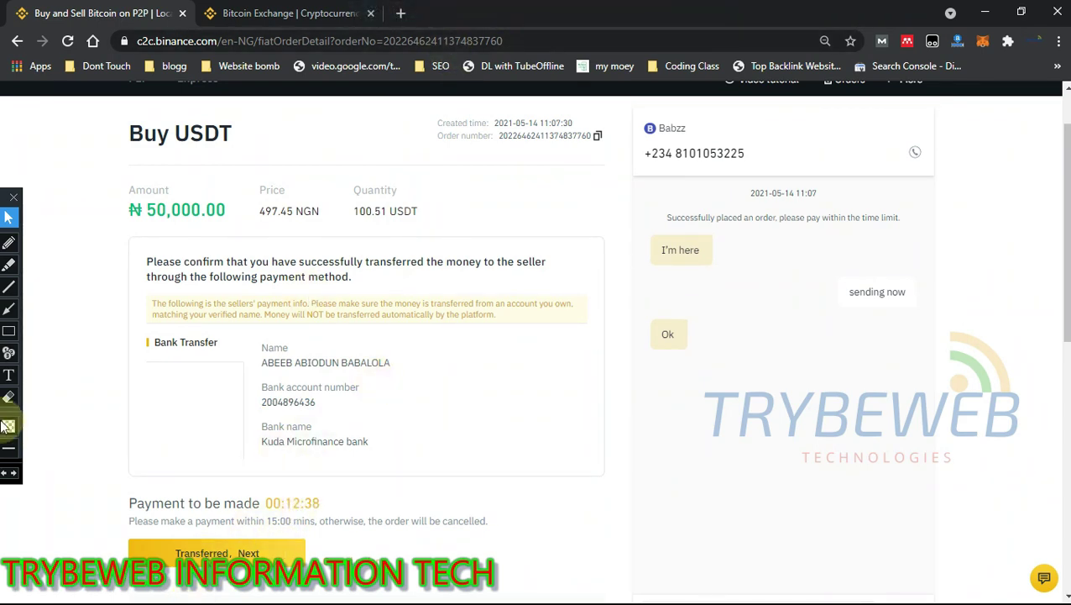
left_click(10, 336)
left_click_drag(115, 531, 316, 583)
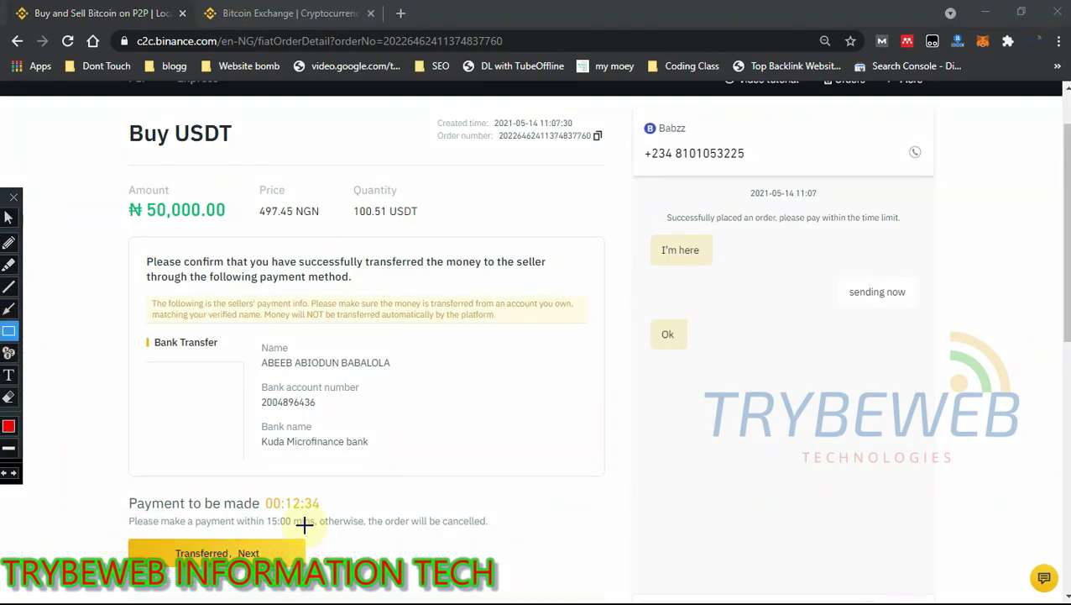
left_click_drag(264, 498, 336, 533)
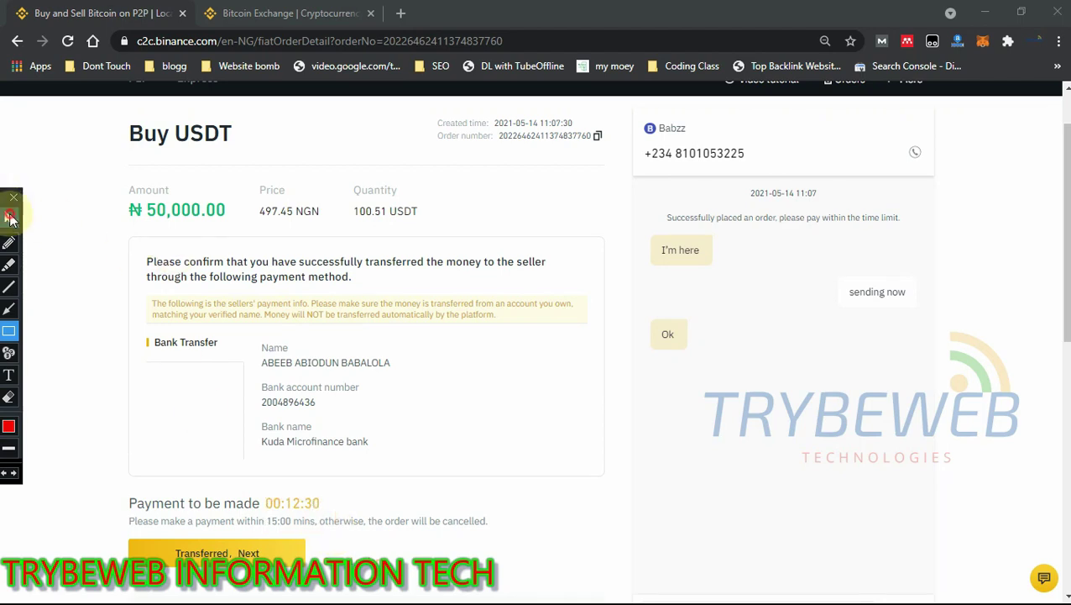
Return to the selection pointer, mark the order's payment as transferred and review the seller's bank details in the payment confirmation
left_click(10, 217)
left_click(239, 555)
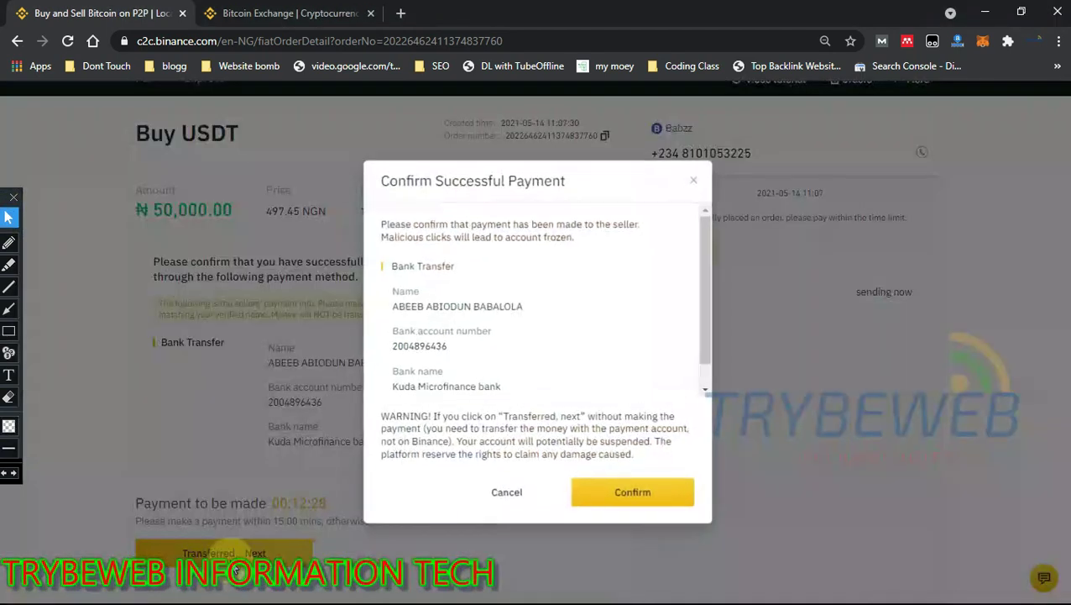
left_click_drag(704, 308, 700, 327)
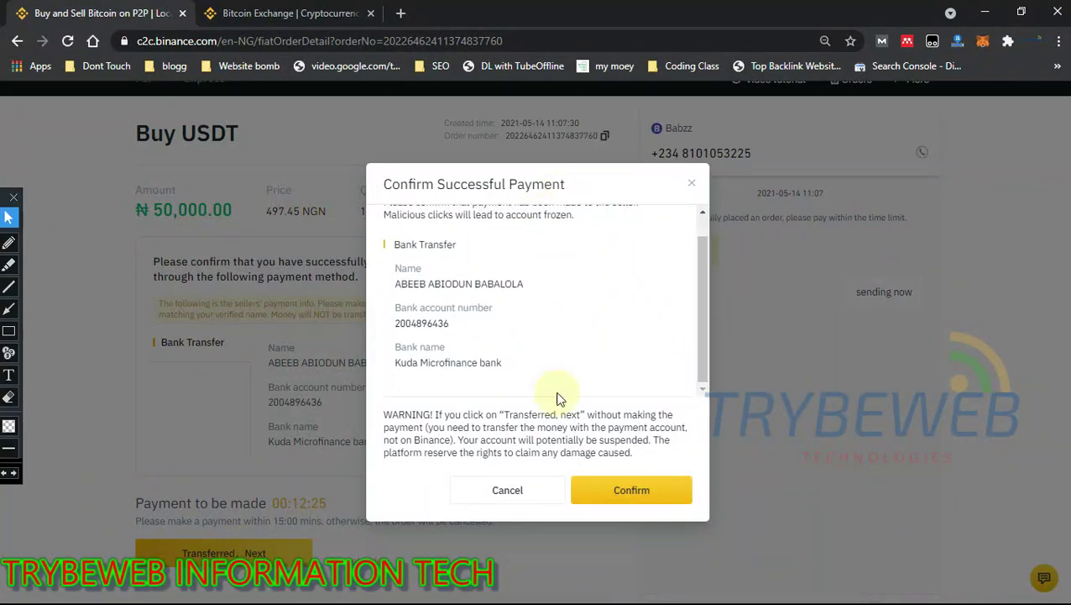
Confirm the successful payment to the seller and outline the order chat with a red rectangle, removing the mark
left_click(619, 499)
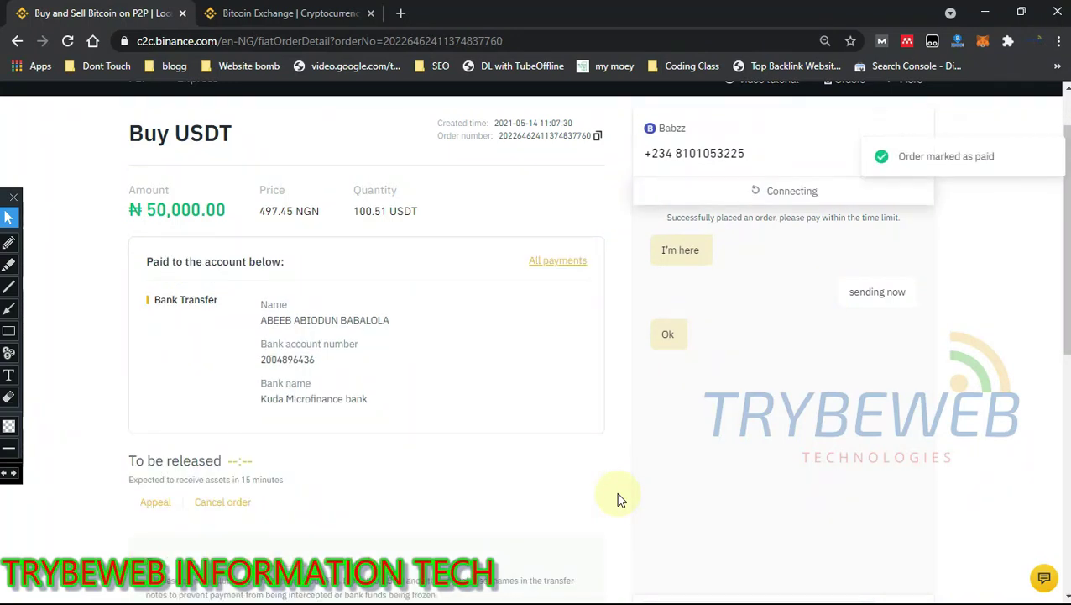
scroll(536, 442, "down", 1)
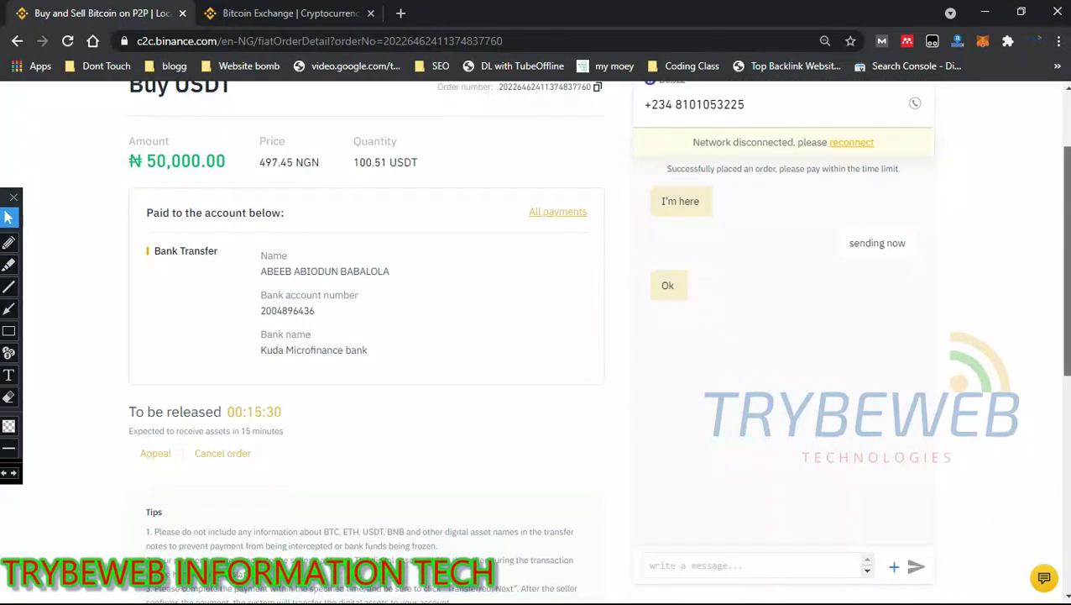
left_click(10, 331)
mouse_move(632, 150)
left_mouse_down()
mouse_move(959, 455)
mouse_move(979, 593)
left_mouse_up()
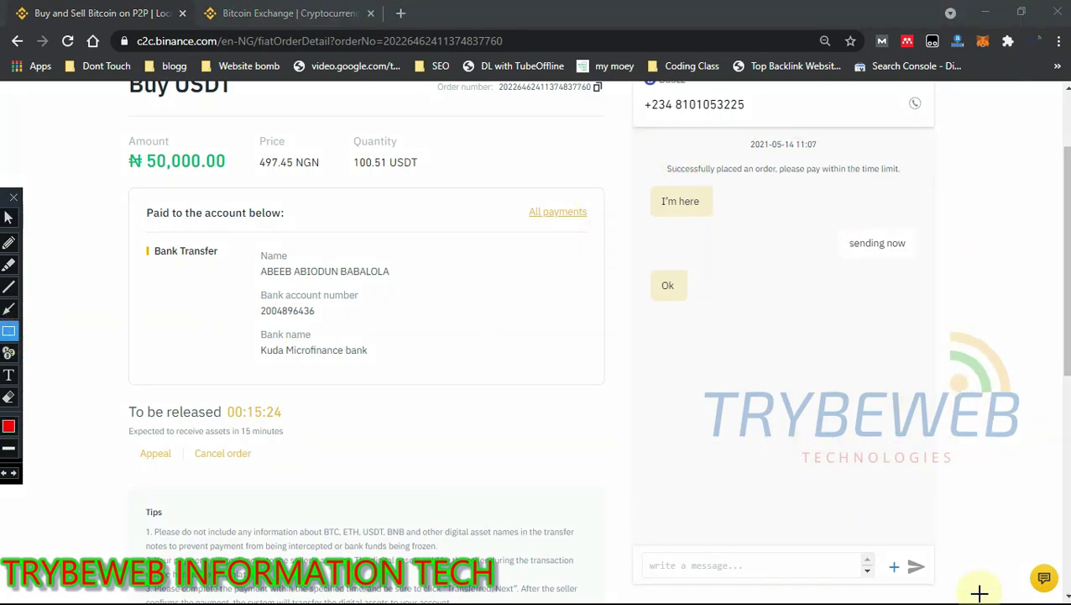
left_click(9, 219)
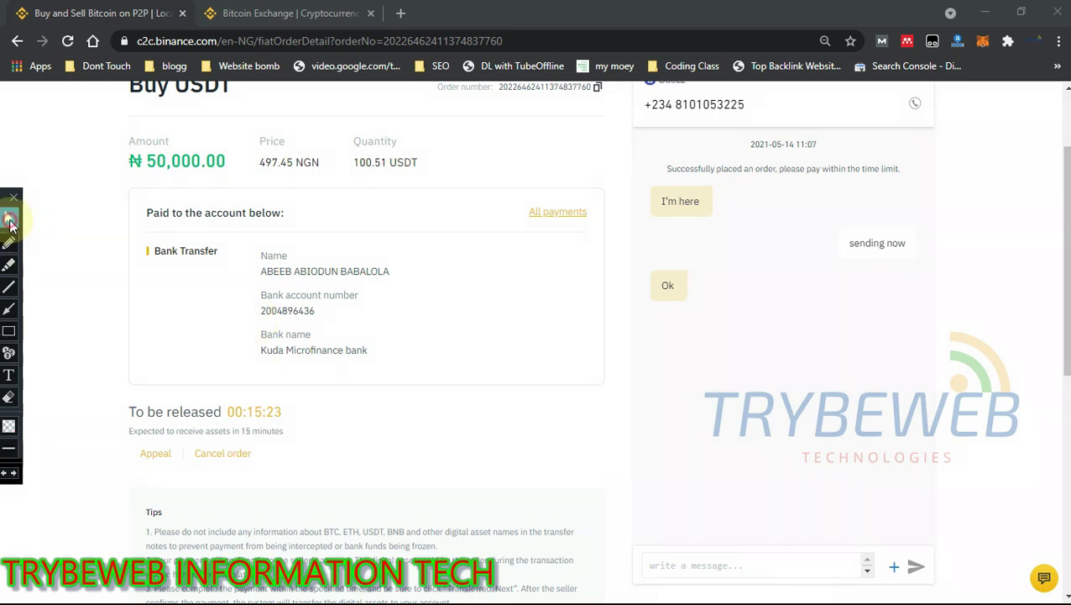
Send the seller the message "payment made" in the order chat
left_click(662, 564)
type("de")
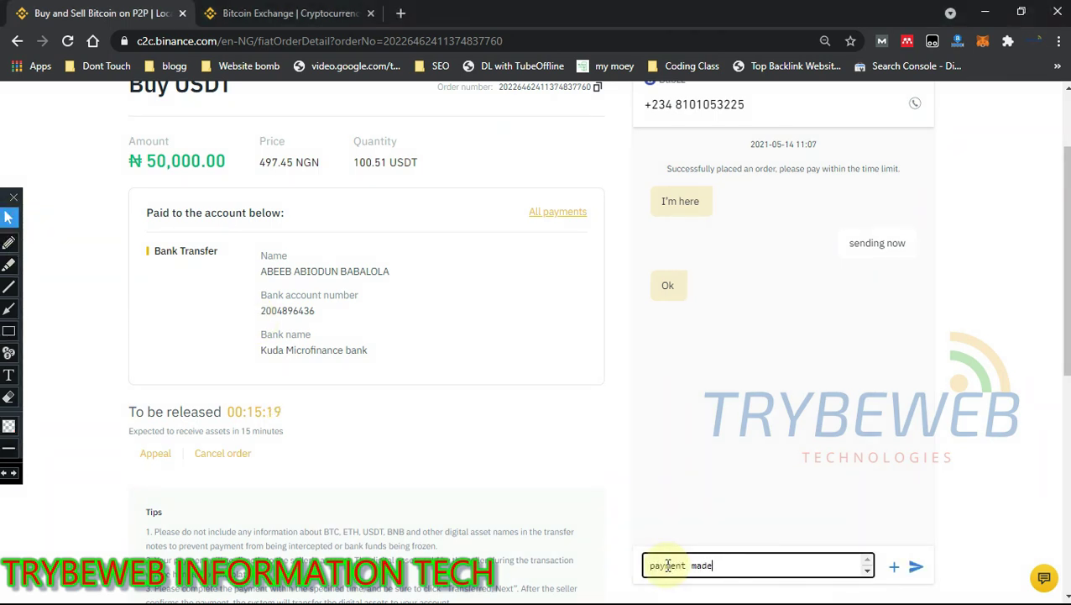
key("Return")
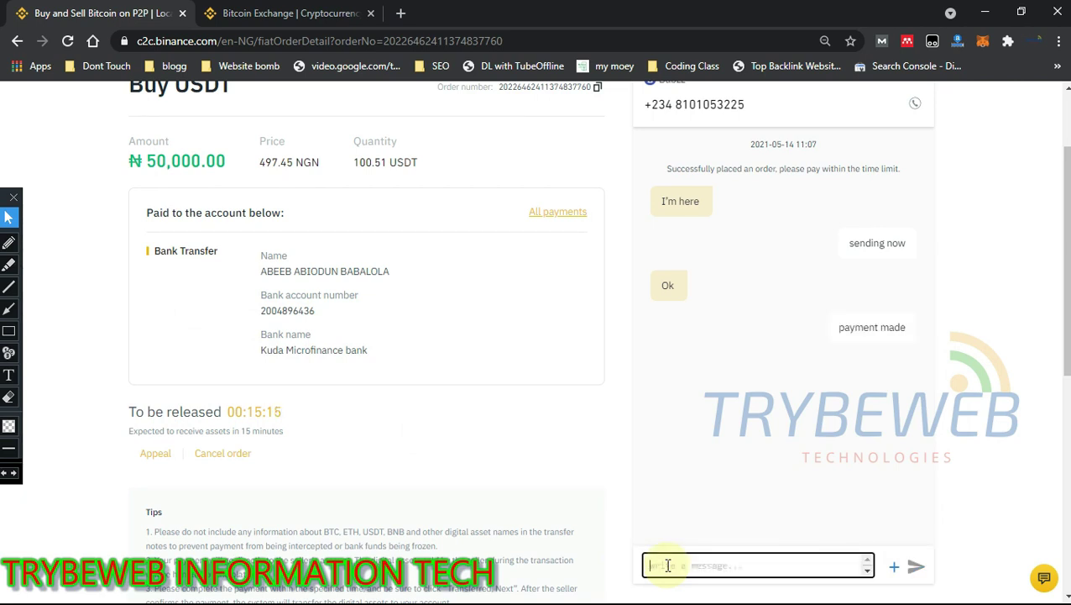
Outline the release countdown and the Appeal option with red rectangles, removing both marks
mouse_move(1065, 310)
left_mouse_down()
mouse_move(1065, 424)
mouse_move(1061, 366)
left_mouse_up()
left_click(8, 331)
mouse_move(124, 297)
left_mouse_down()
mouse_move(247, 349)
mouse_move(318, 365)
left_mouse_up()
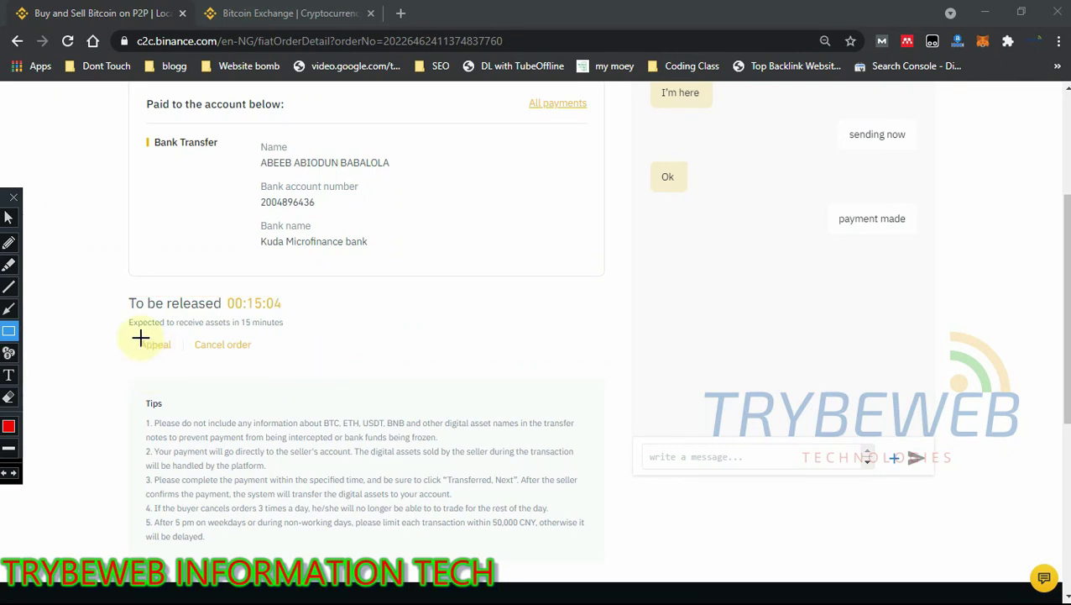
left_click_drag(135, 336, 179, 363)
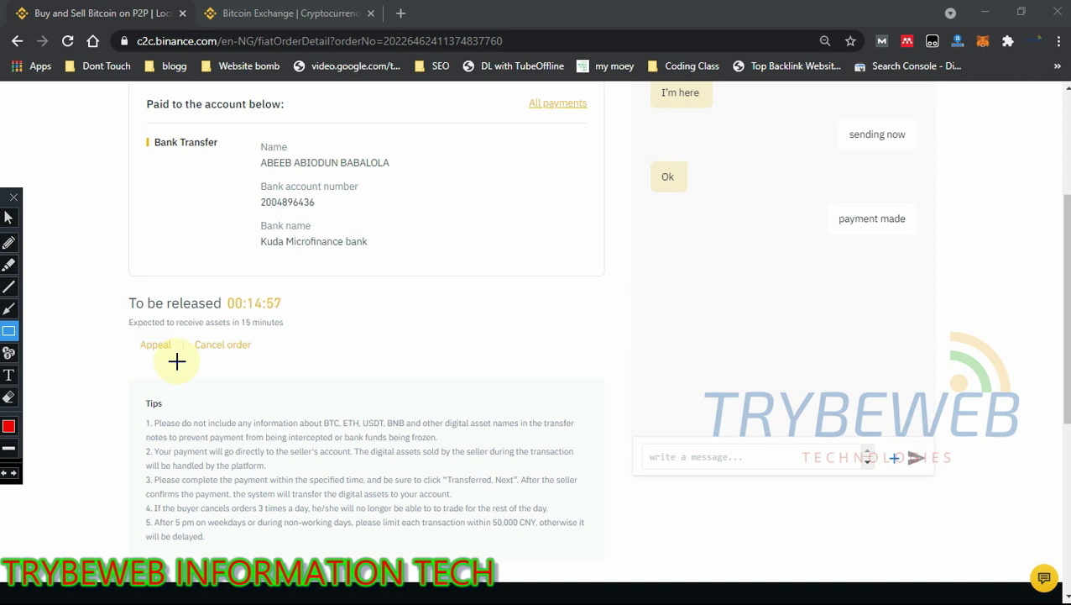
left_click(9, 217)
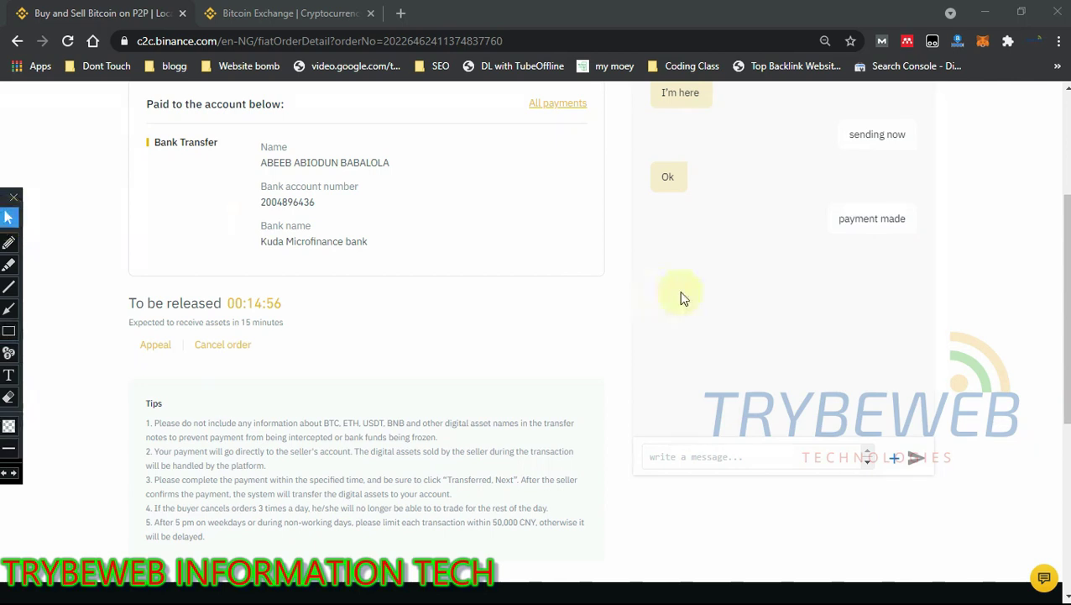
Review the order page and outline only the remaining release time with a red rectangle, removing the mark
scroll(1067, 220, "up", 2)
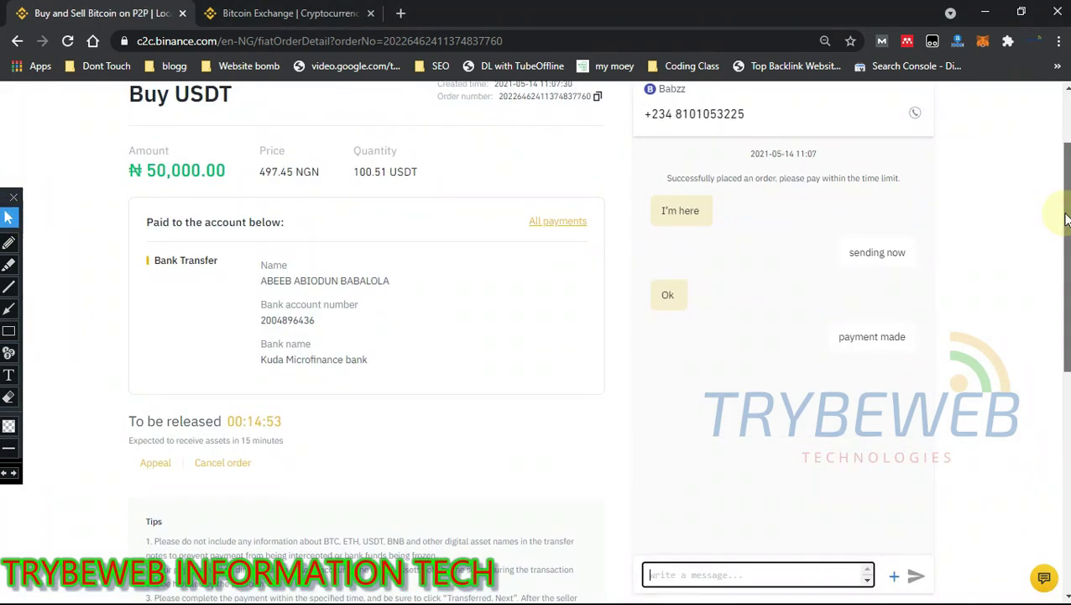
scroll(1063, 193, "up", 2)
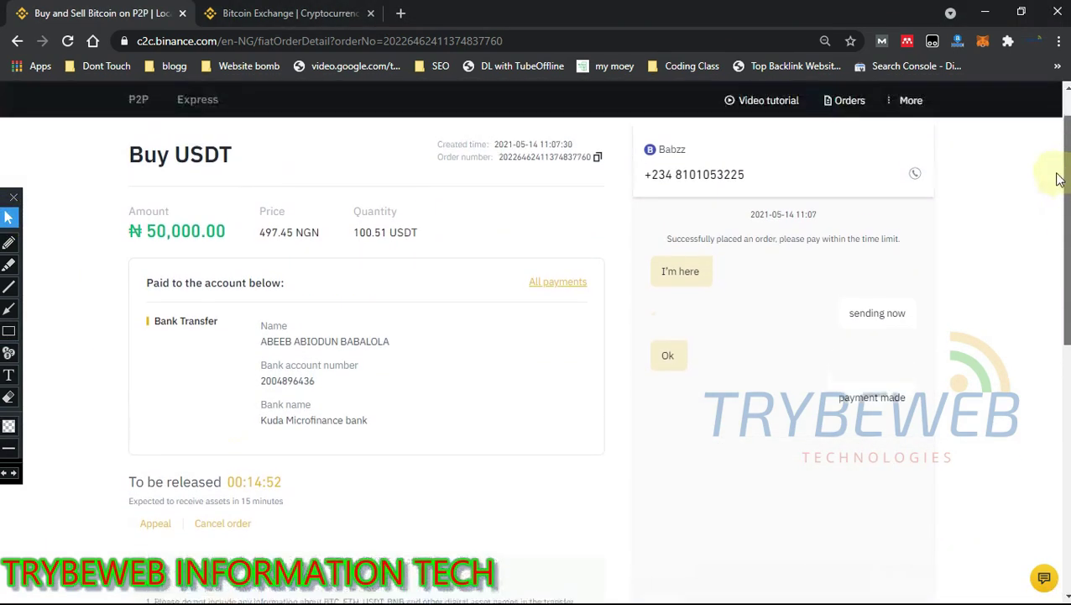
left_click_drag(1064, 164, 993, 311)
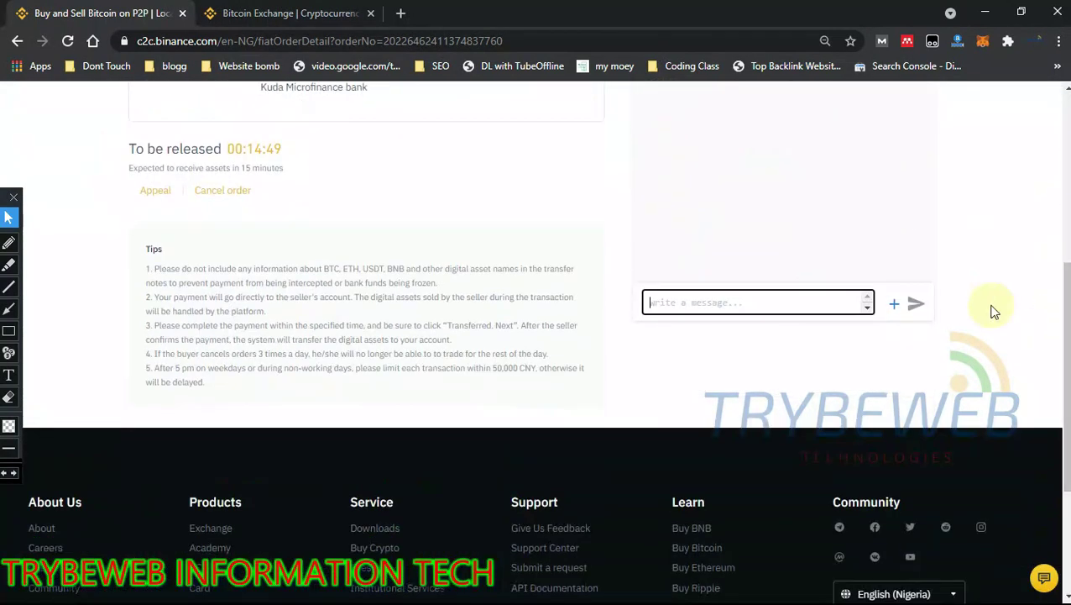
left_click(9, 330)
left_click_drag(224, 136, 298, 162)
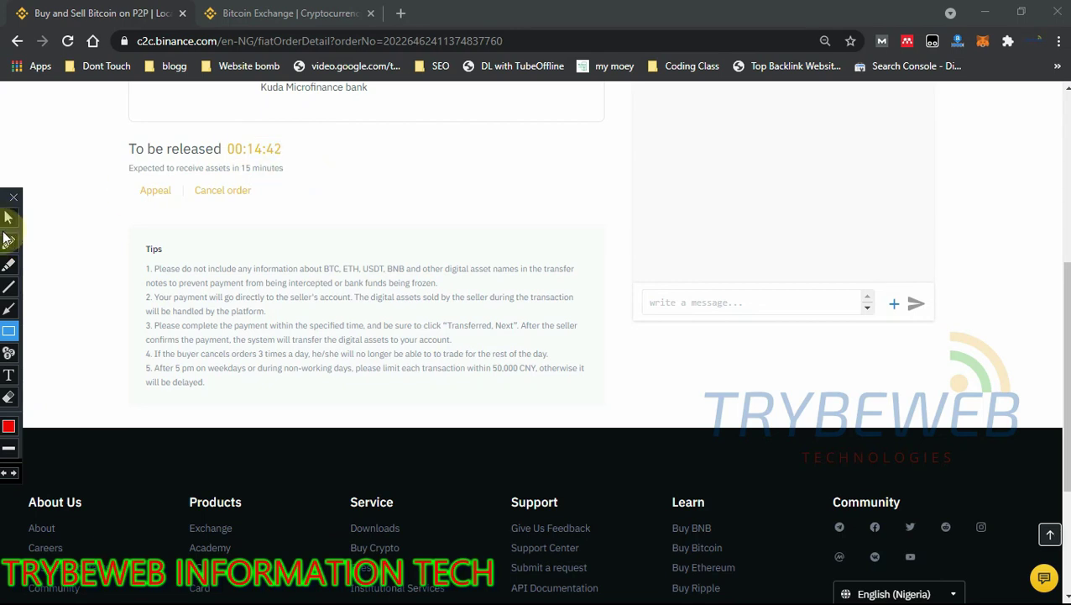
left_click(7, 219)
Outline the order's completed status and the account check option with a red rectangle, removing the mark
scroll(1059, 227, "up", 5)
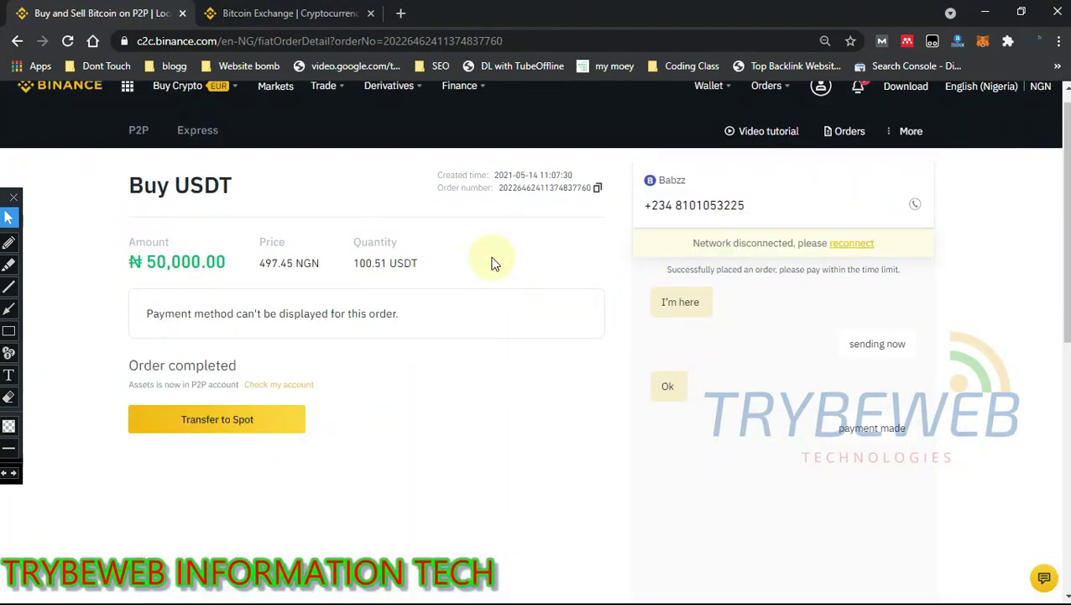
left_click(8, 331)
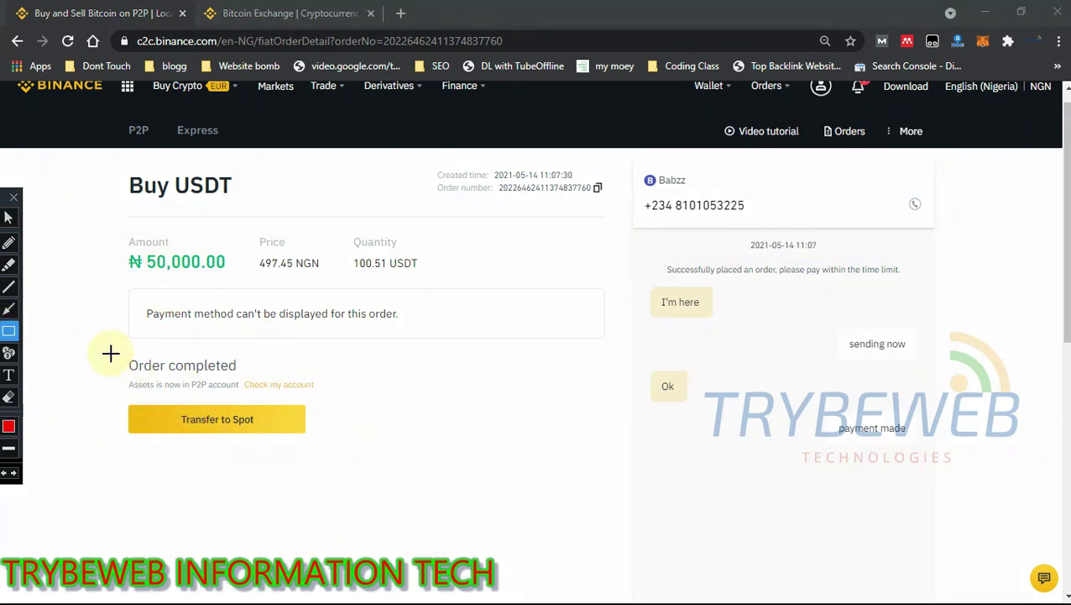
left_click_drag(114, 351, 346, 397)
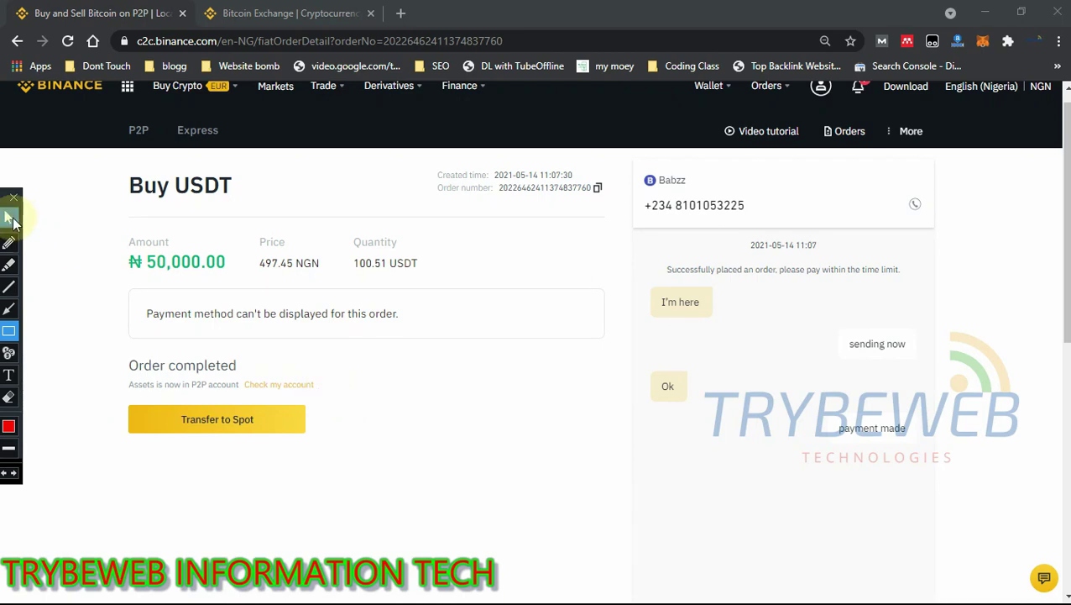
left_click(10, 218)
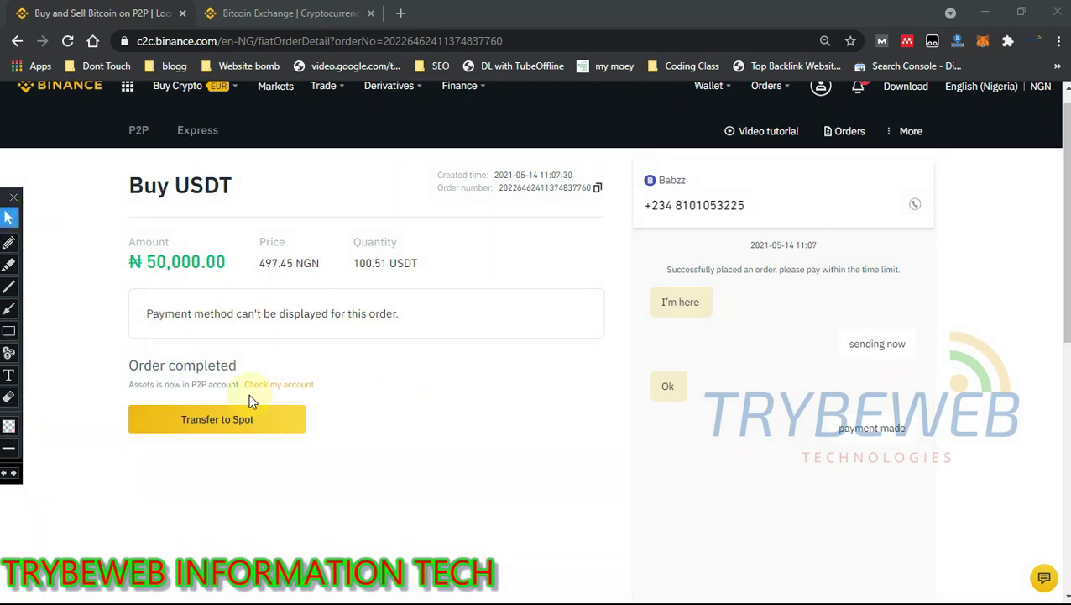
Check the P2P account from the completed order and reveal its hidden balances
left_click(283, 388)
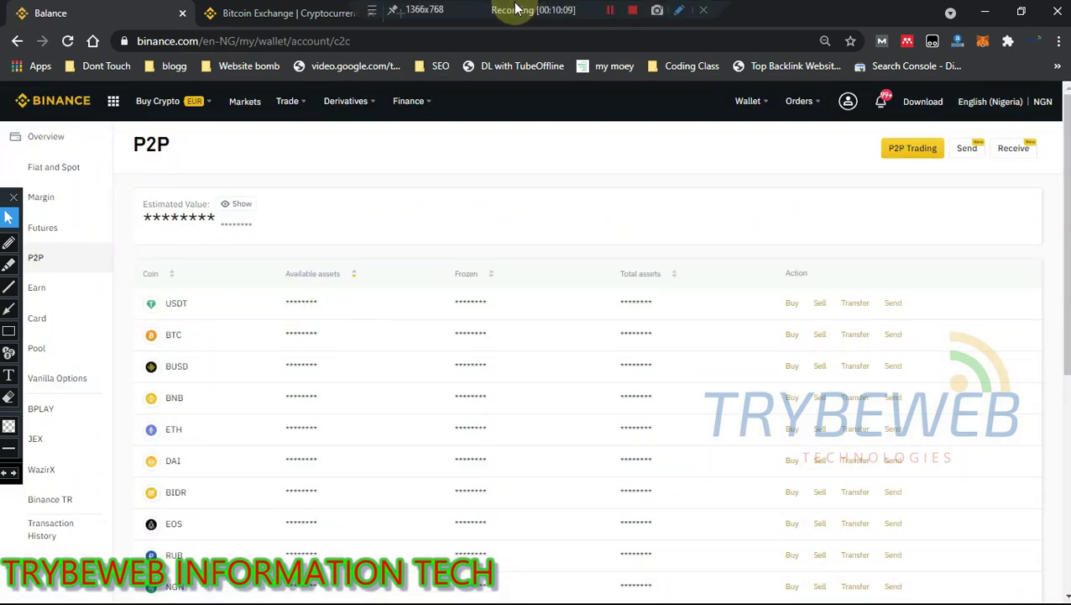
left_click(225, 204)
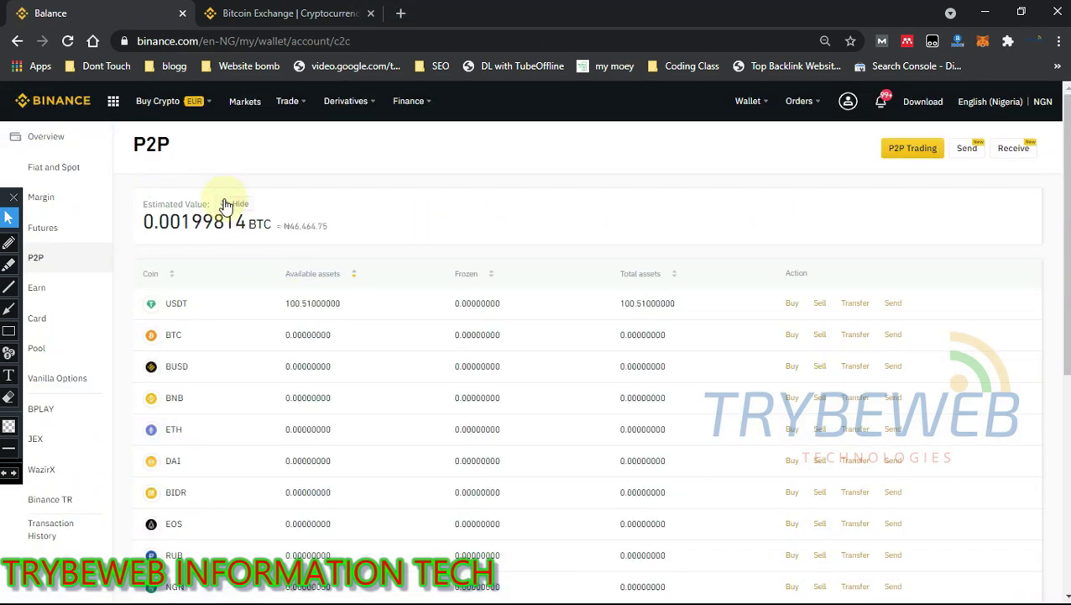
Outline the USDT coin, its available assets and its total assets with red rectangles, then undo all three marks
left_click(8, 332)
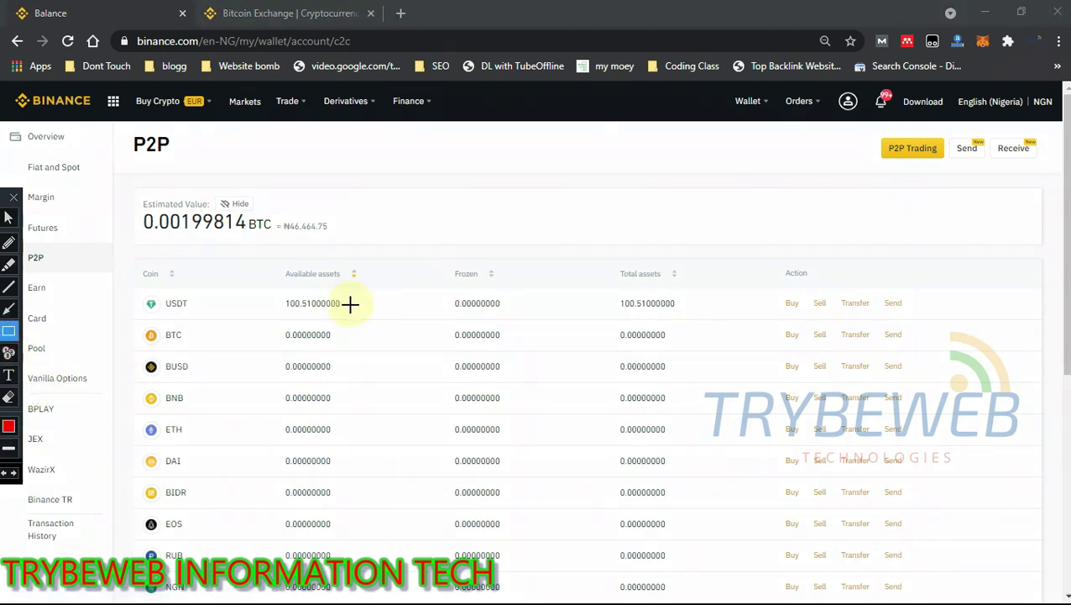
left_click_drag(132, 291, 214, 317)
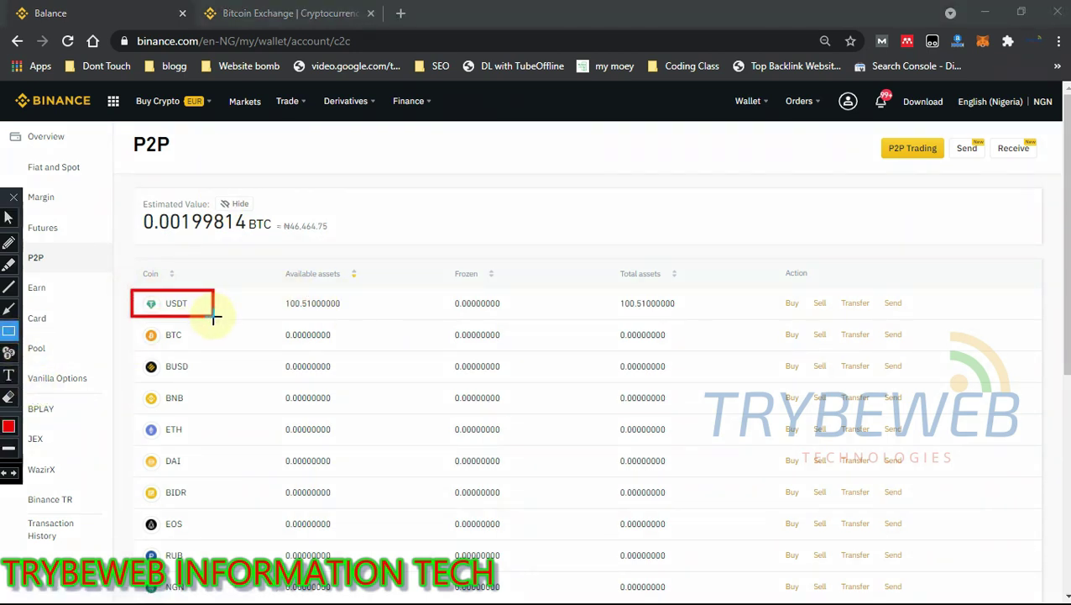
left_click_drag(272, 288, 366, 326)
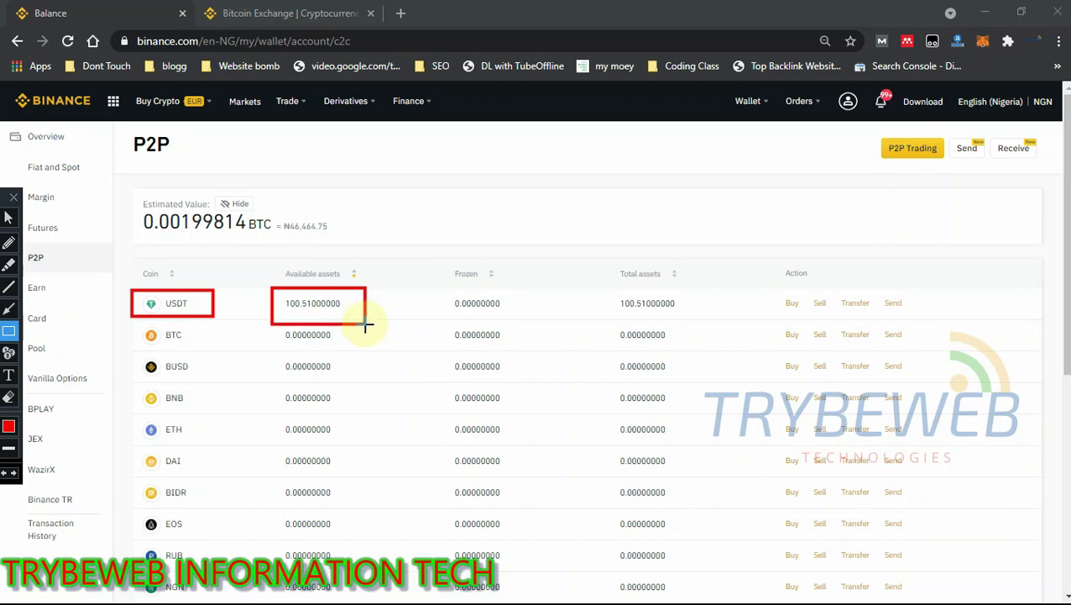
left_click_drag(608, 293, 688, 314)
key("ctrl+z")
key("ctrl+z")
key("ctrl+z")
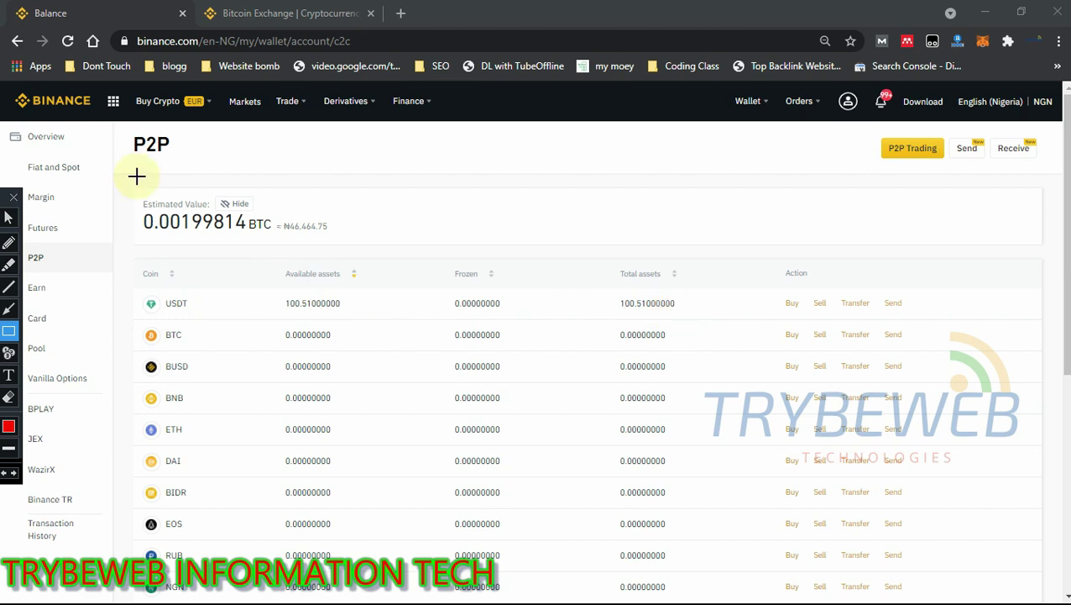
left_click(9, 216)
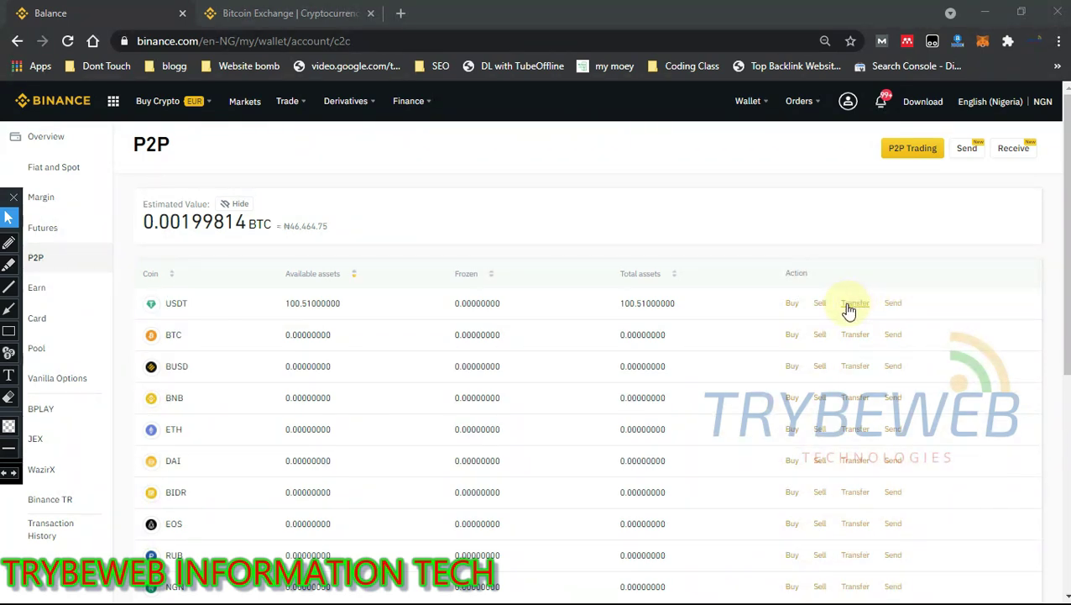
Move the annotation toolbar inward beside the coin list and open the transfer dialog for USDT
mouse_move(107, 498)
left_mouse_down()
mouse_move(80, 217)
mouse_move(123, 270)
mouse_move(109, 273)
left_mouse_up()
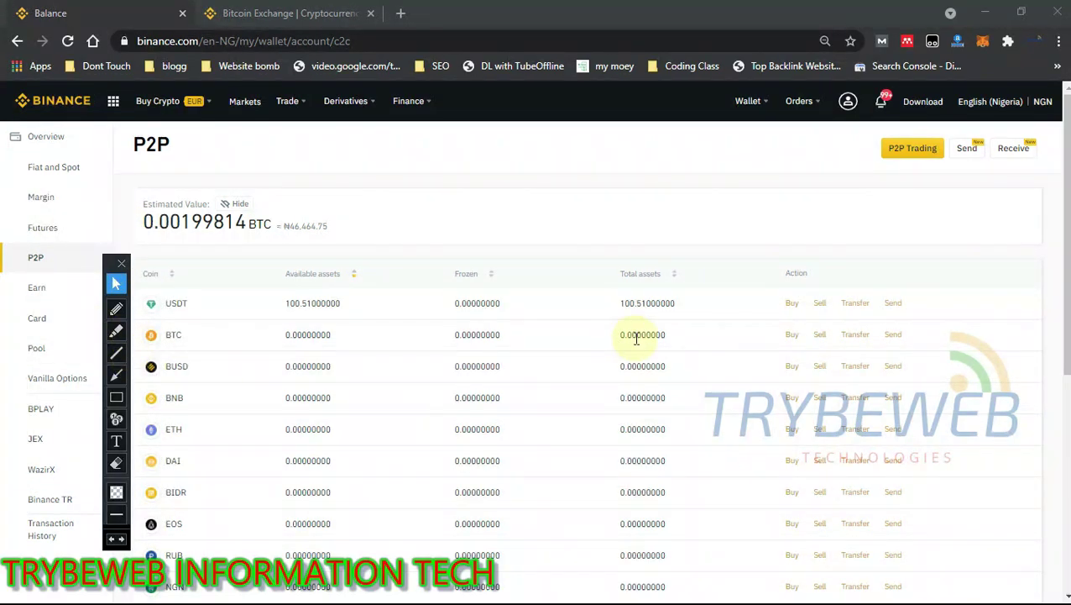
left_click(853, 303)
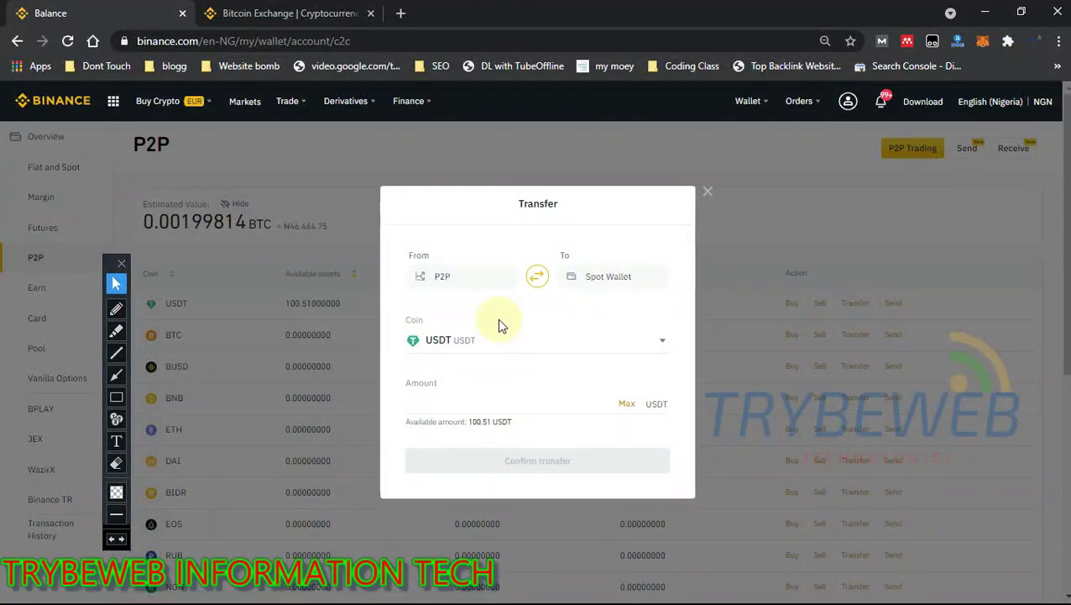
Outline the P2P source and Spot Wallet destination of the transfer with red rectangles and undo both marks
left_click(114, 400)
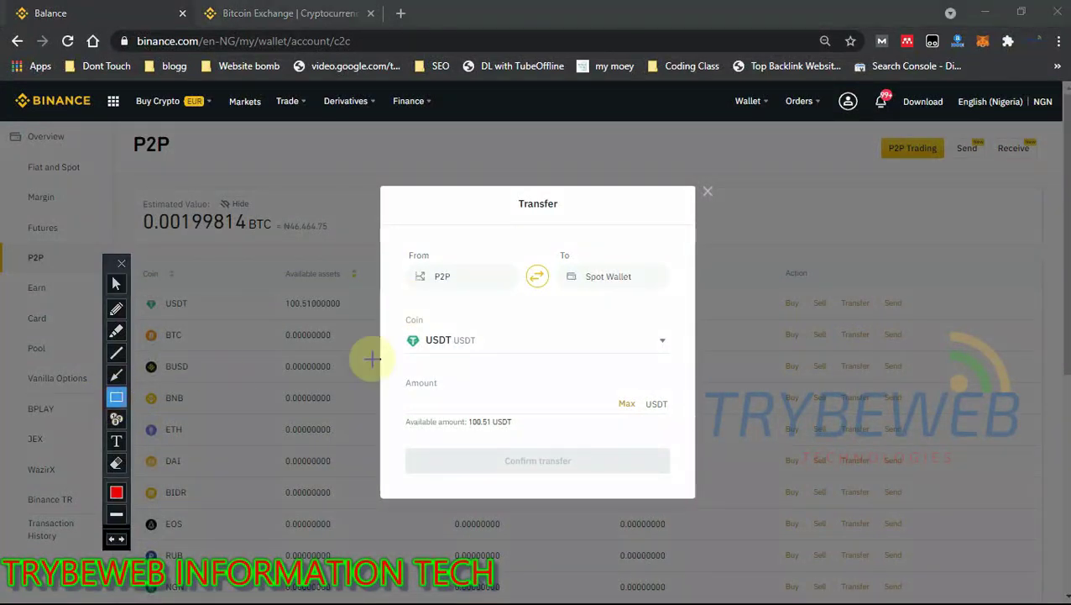
left_click_drag(401, 244, 494, 305)
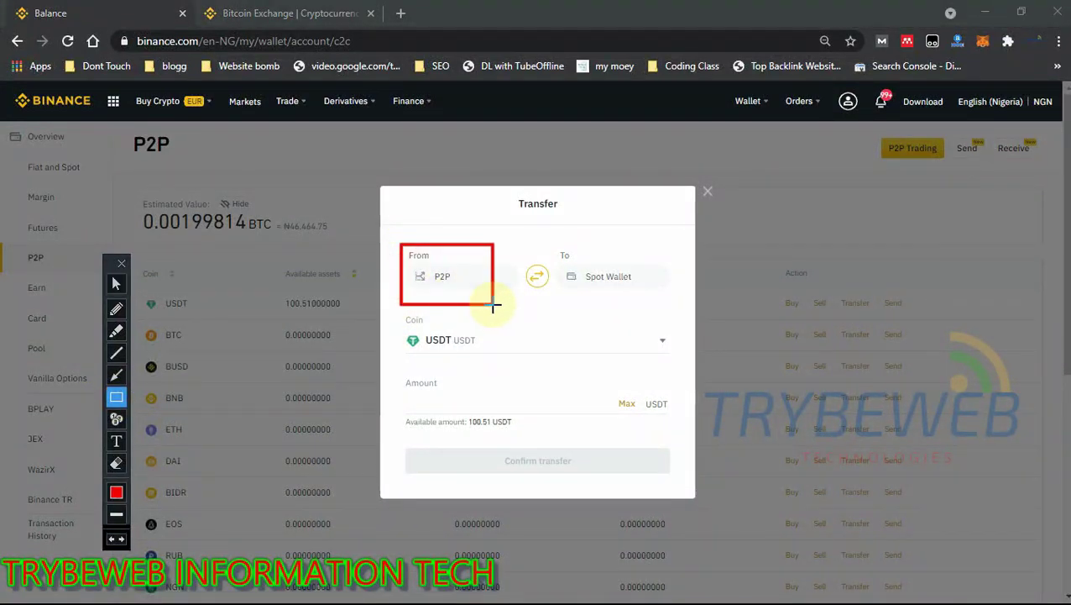
left_click_drag(548, 246, 652, 304)
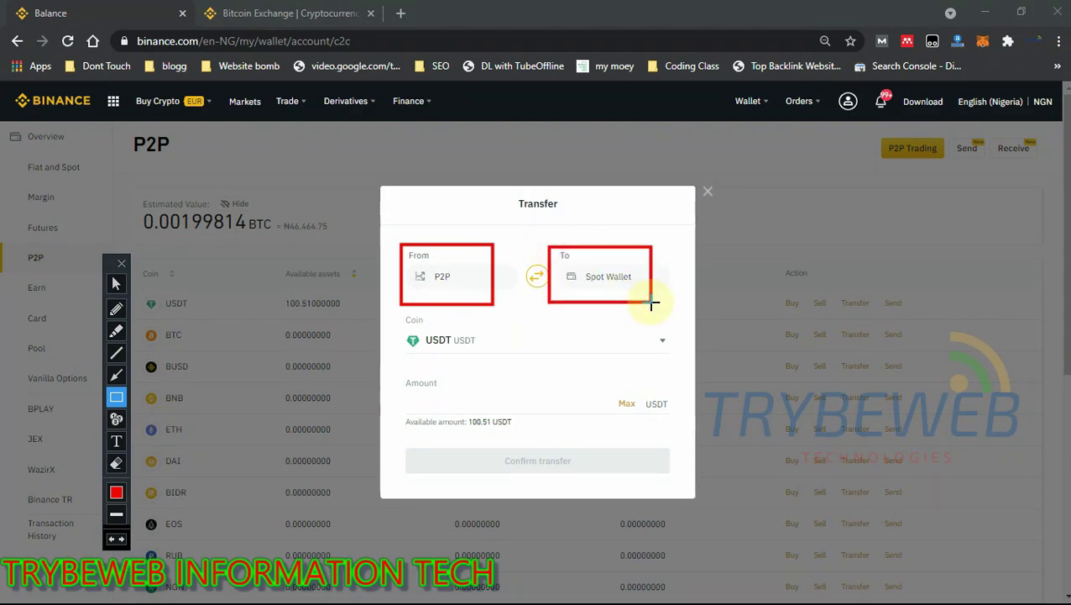
key("ctrl+z")
key("ctrl+z")
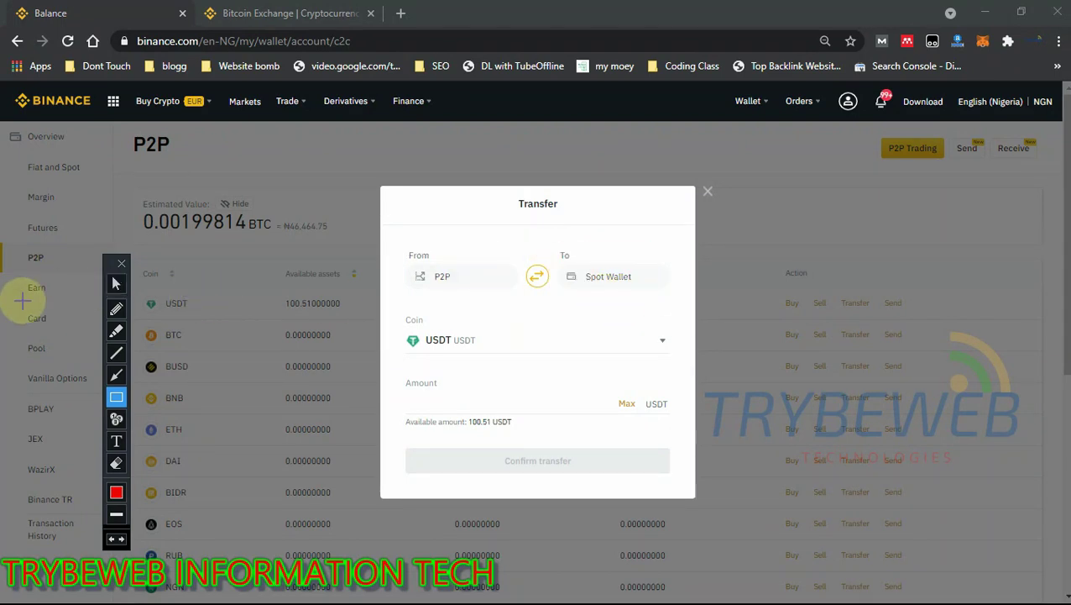
left_click(116, 284)
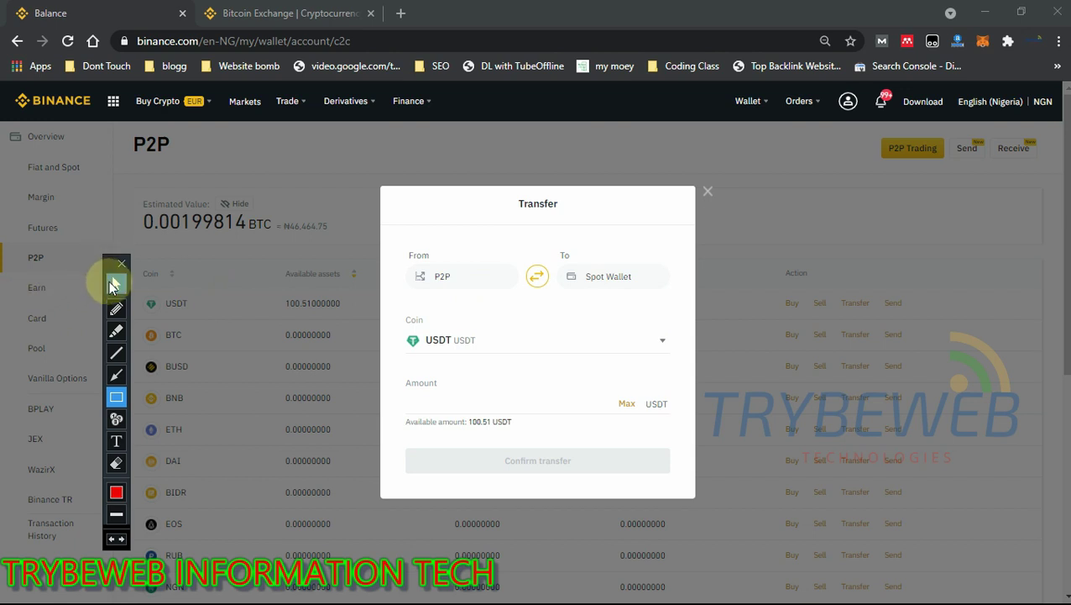
Swap the transfer direction to Spot Wallet to P2P, dismiss the download pop-up and swap back to P2P to Spot Wallet
left_click(531, 277)
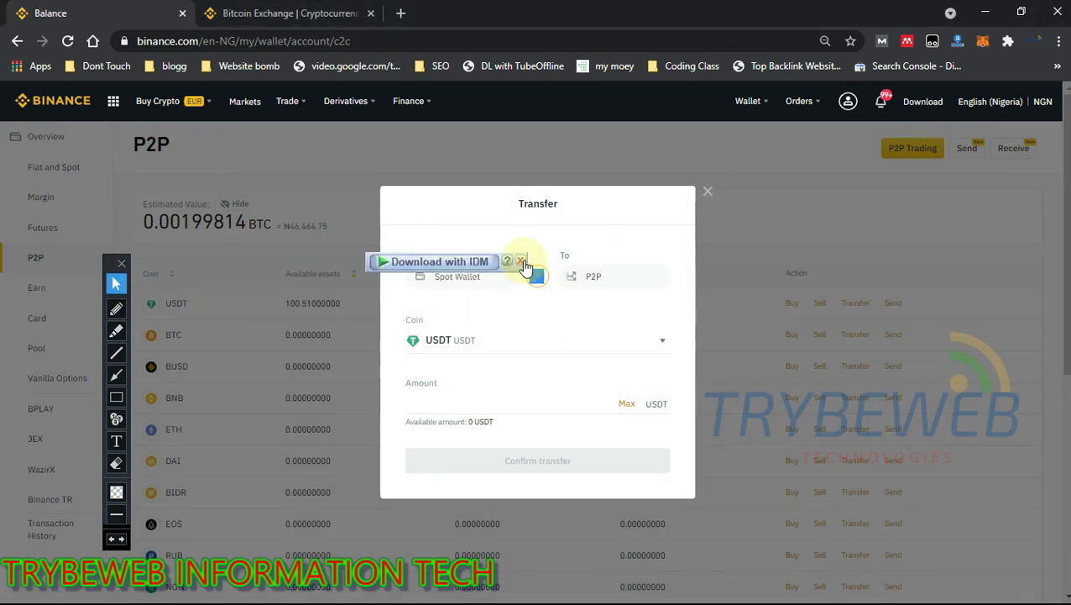
left_click(521, 261)
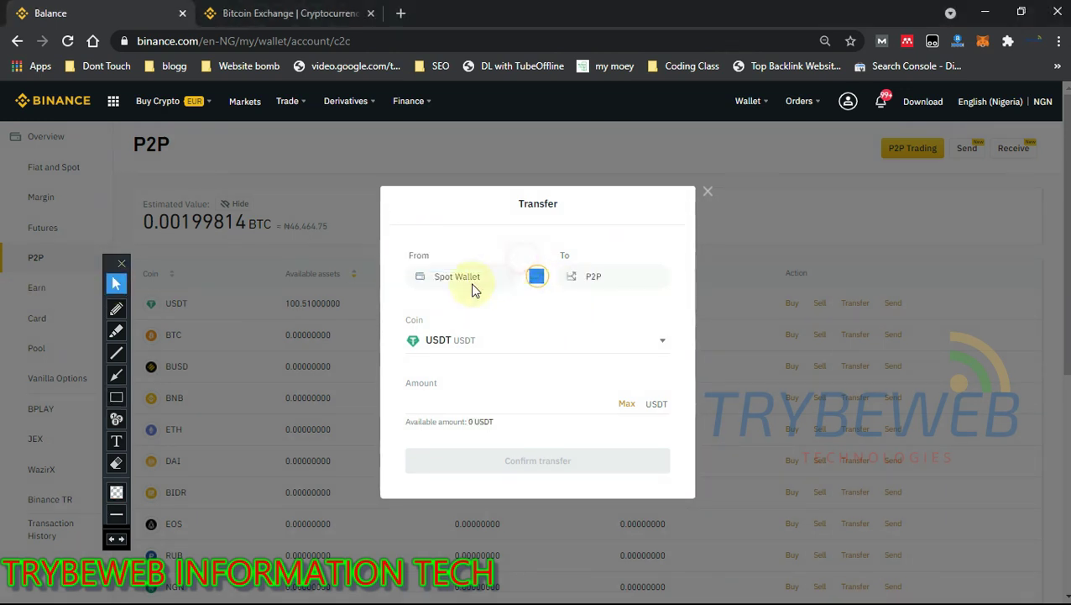
left_click(537, 277)
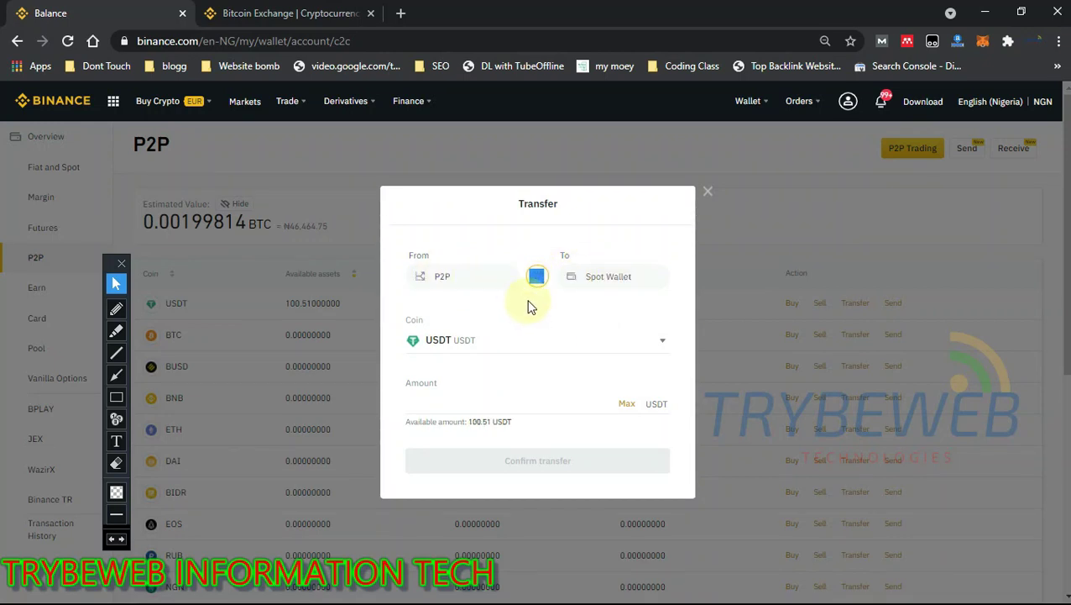
Browse the list of coins in the transfer dialog and pick USDT as the coin to transfer
left_click(435, 343)
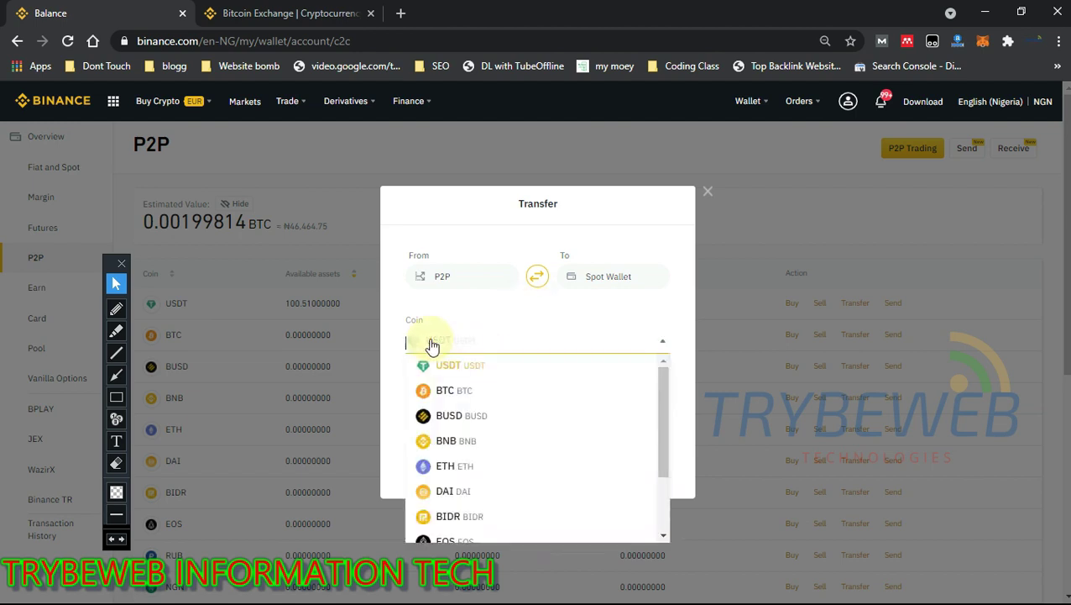
left_click_drag(663, 424, 514, 370)
left_click(493, 365)
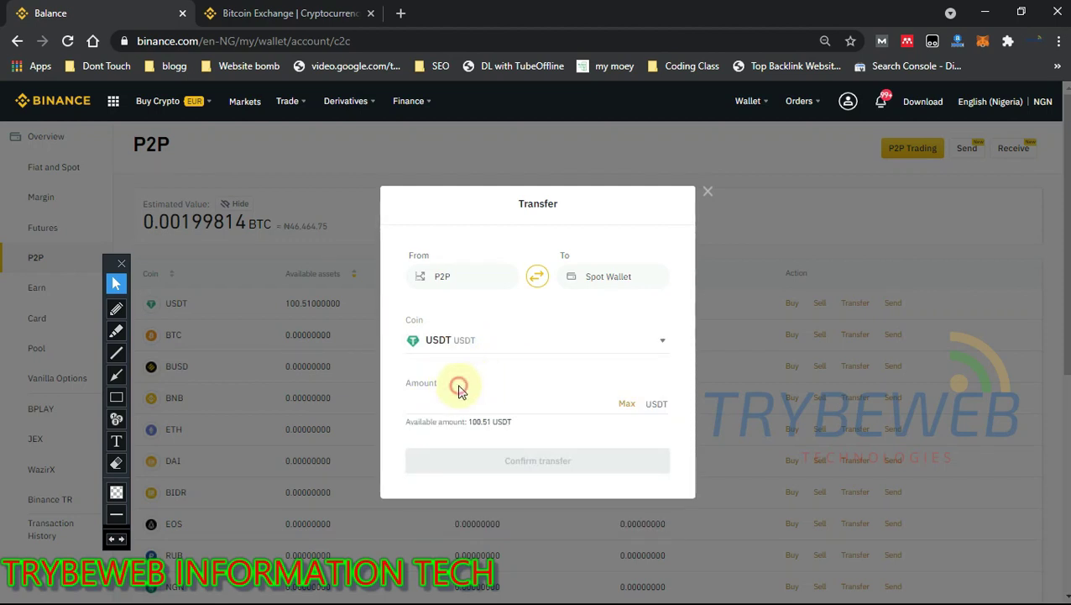
Try 455 as the transfer amount, clear it and set the amount to the maximum of 100.51 USDT
left_click(440, 403)
type("455")
key("BackSpace")
key("BackSpace")
key("BackSpace")
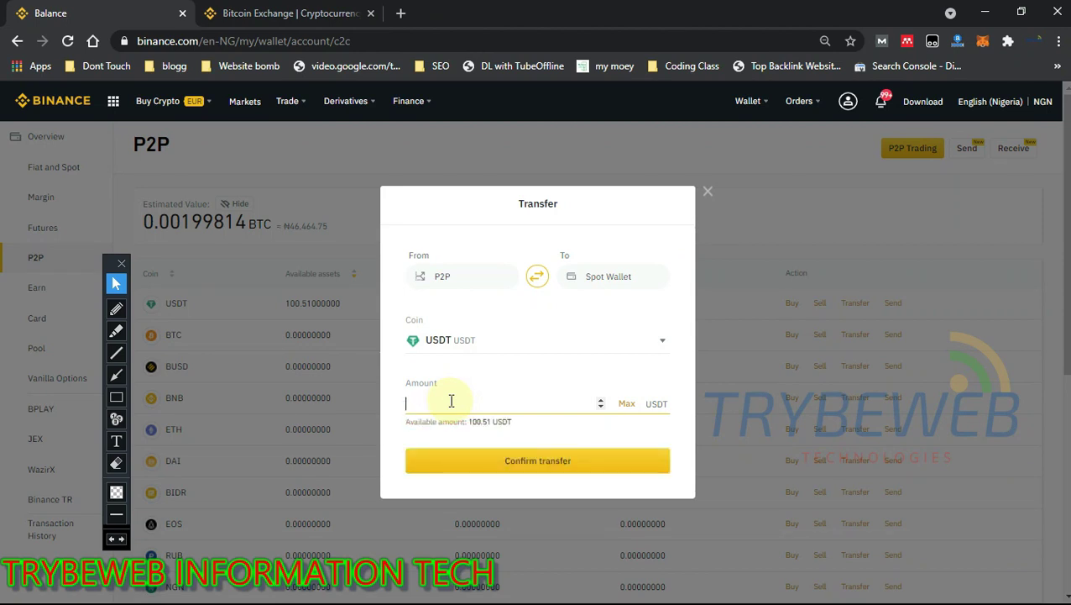
left_click(627, 404)
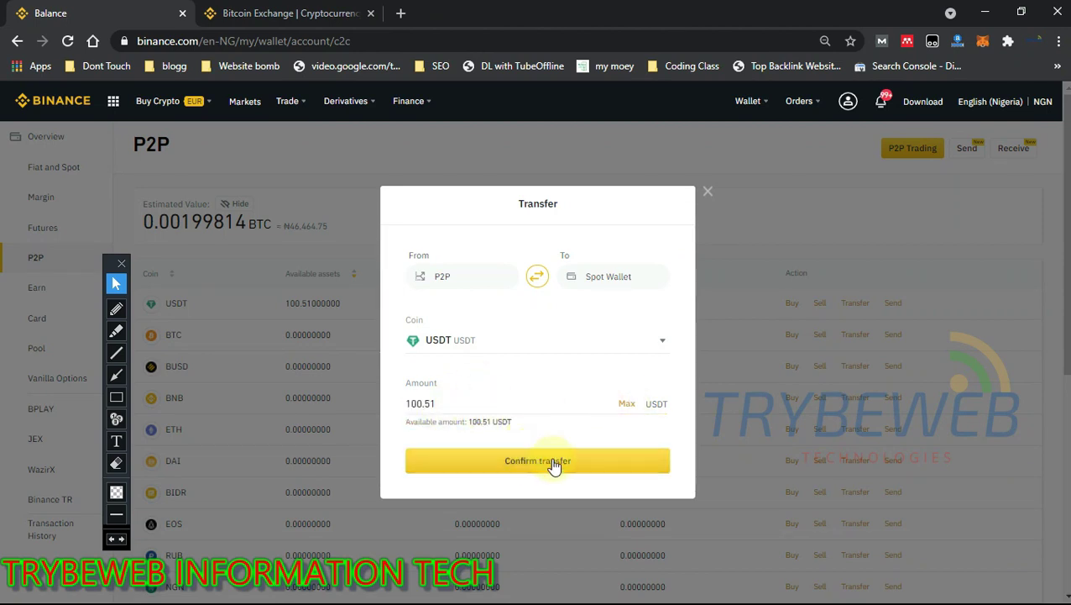
Outline the transfer confirmation in red, remove the mark and confirm the transfer from P2P to Spot Wallet
left_click(116, 397)
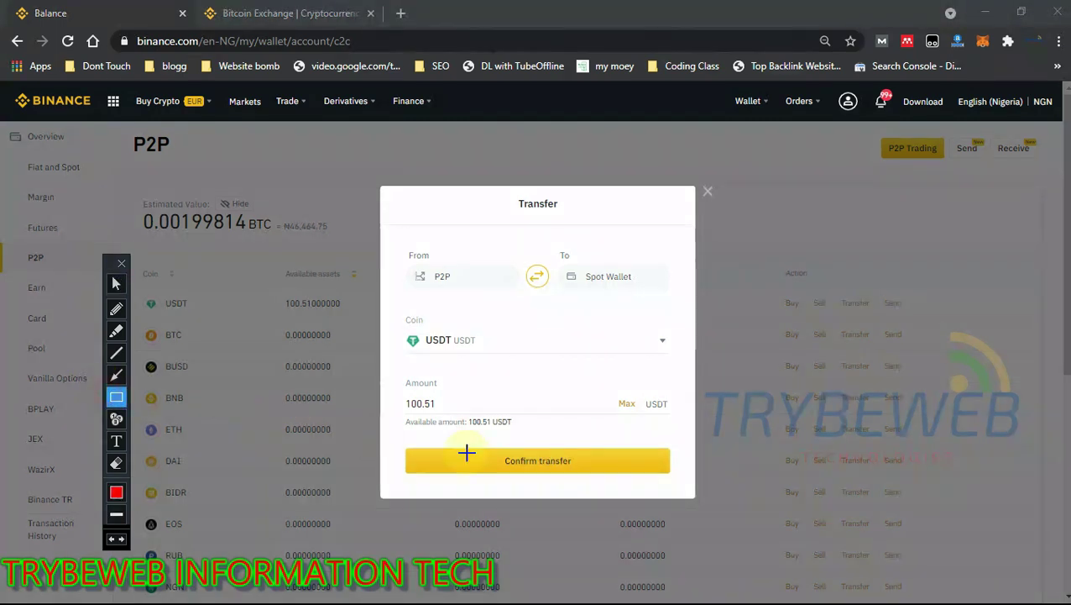
left_click_drag(390, 438, 679, 485)
left_click(116, 283)
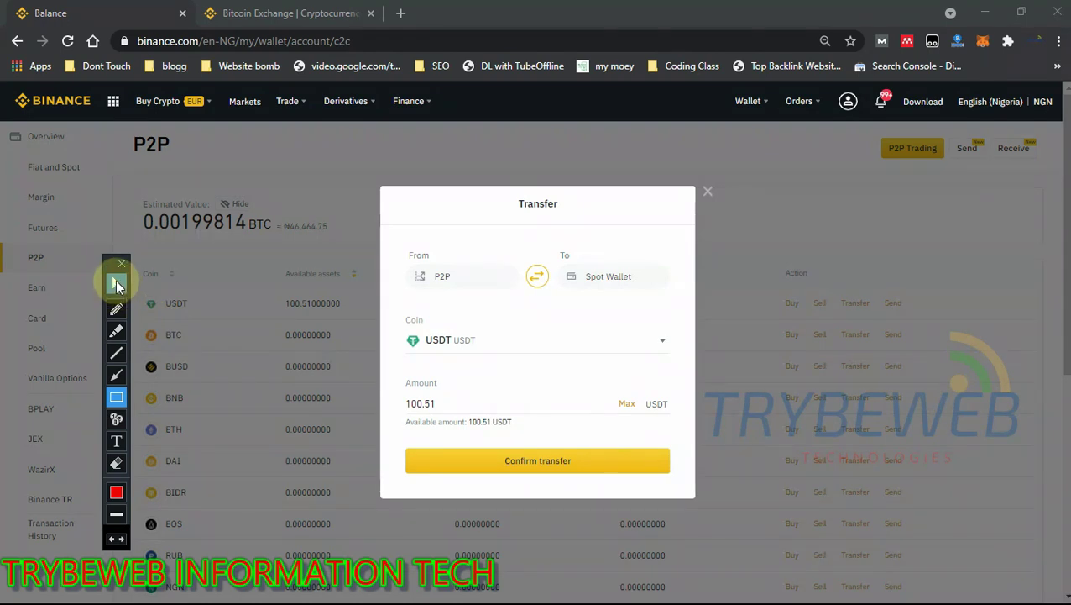
left_click(537, 460)
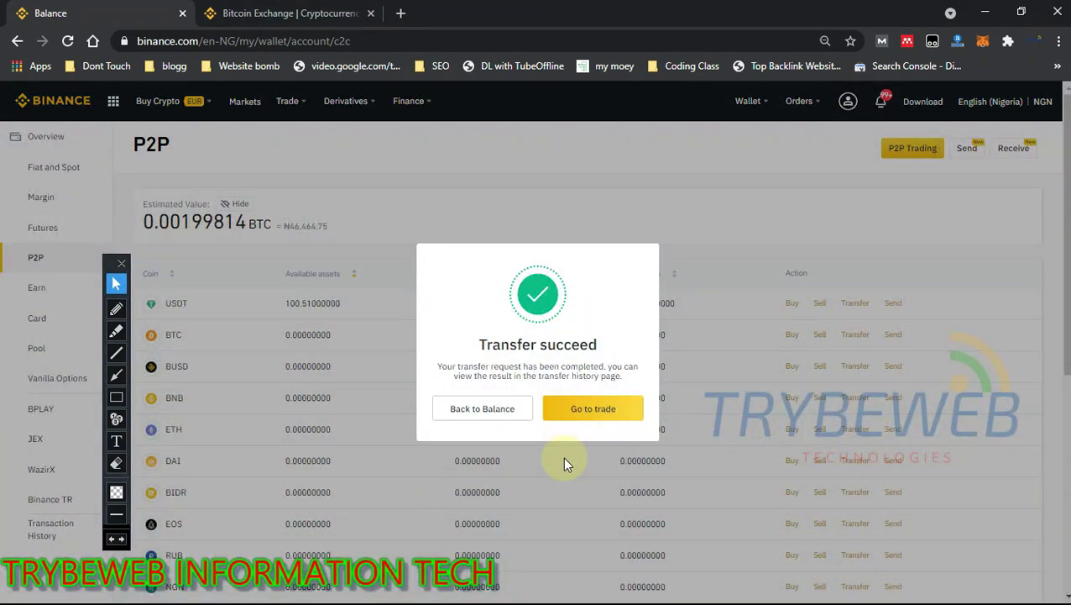
Outline the success dialog and its Back to Balance and Go to trade options in red, undo the marks and continue to trading
left_click(115, 396)
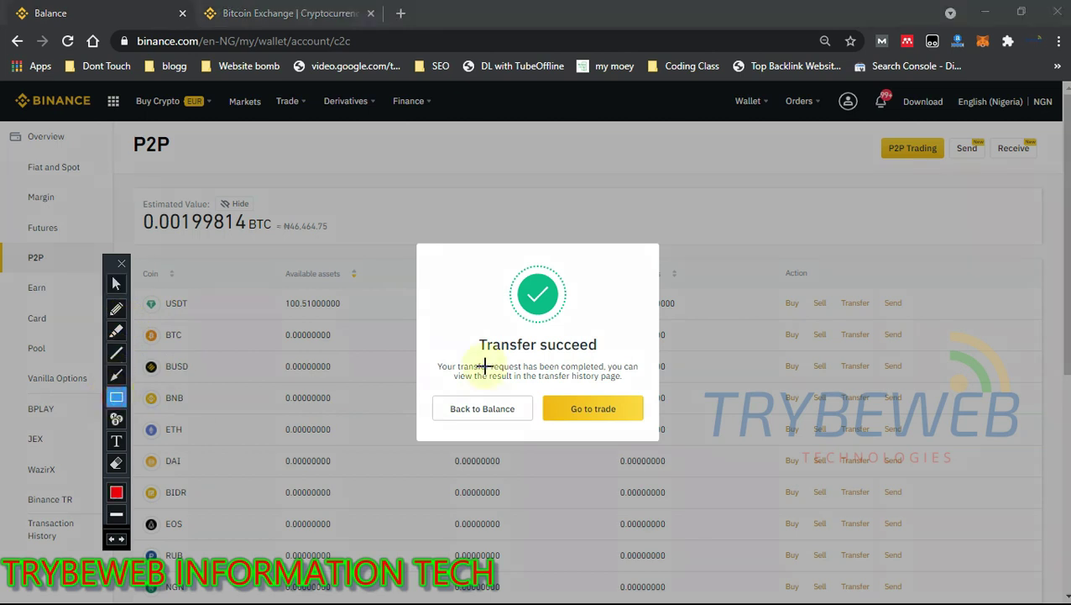
left_click_drag(417, 245, 673, 446)
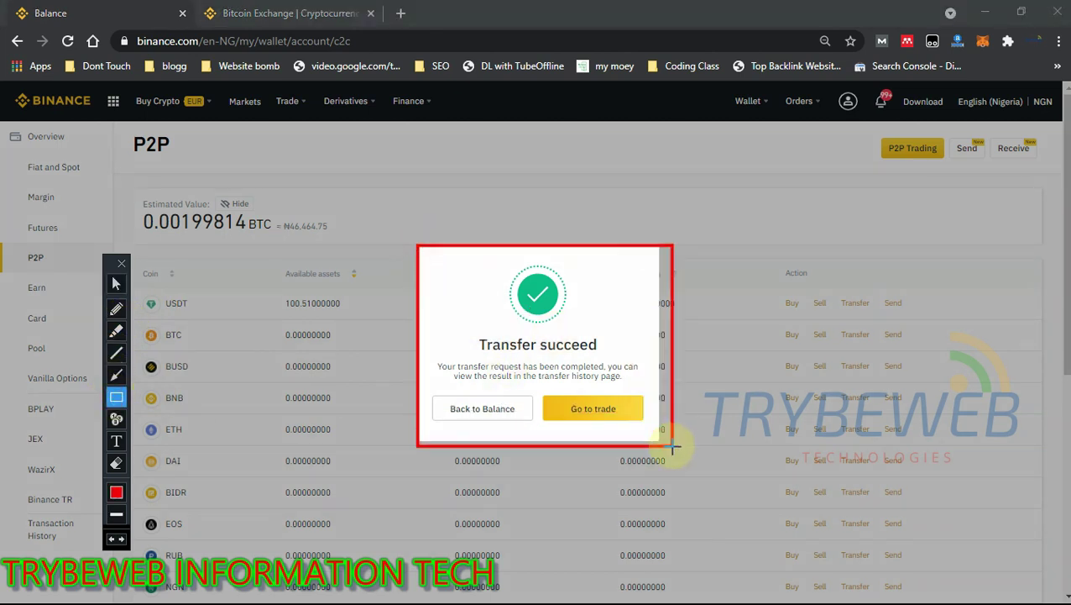
left_click_drag(427, 391, 541, 427)
left_click_drag(541, 387, 651, 435)
key("ctrl+z")
key("ctrl+z")
left_click(117, 284)
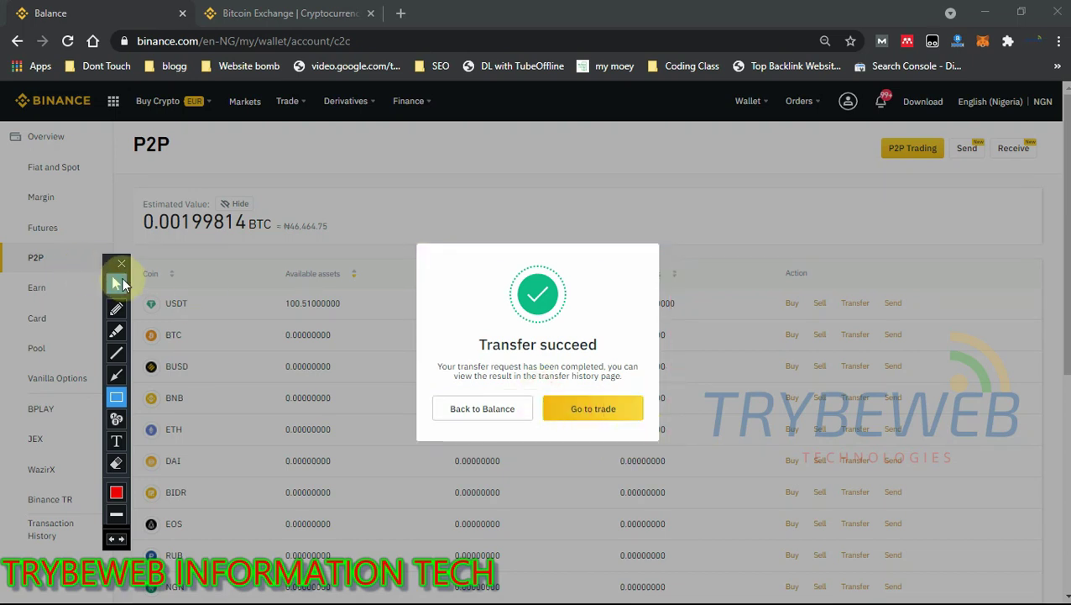
left_click(578, 417)
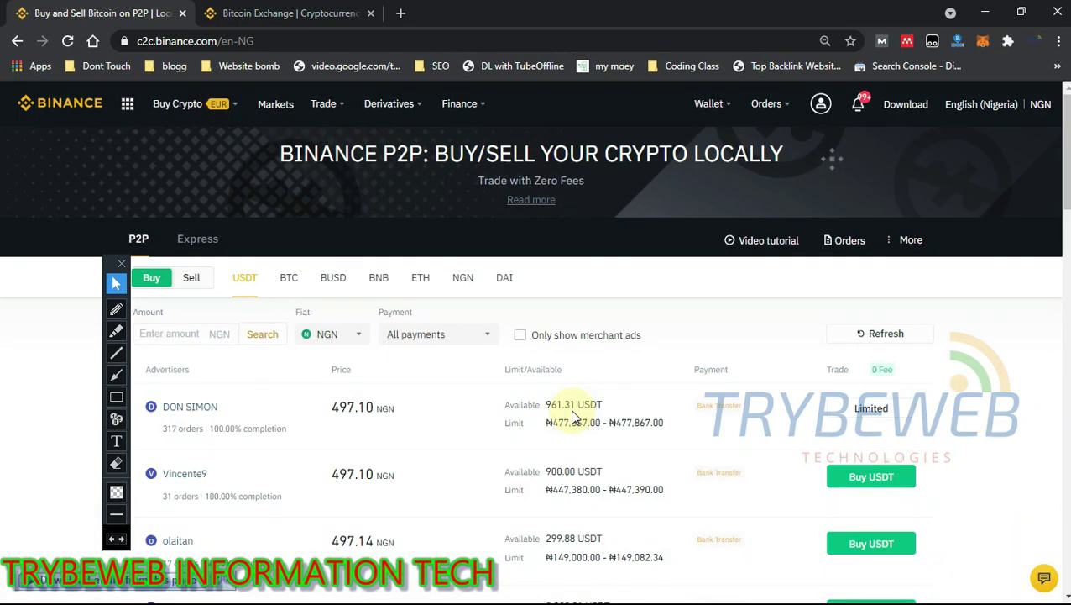
Outline the Wallet and Trade entries of the site header with red rectangles, undoing each mark
left_click(116, 397)
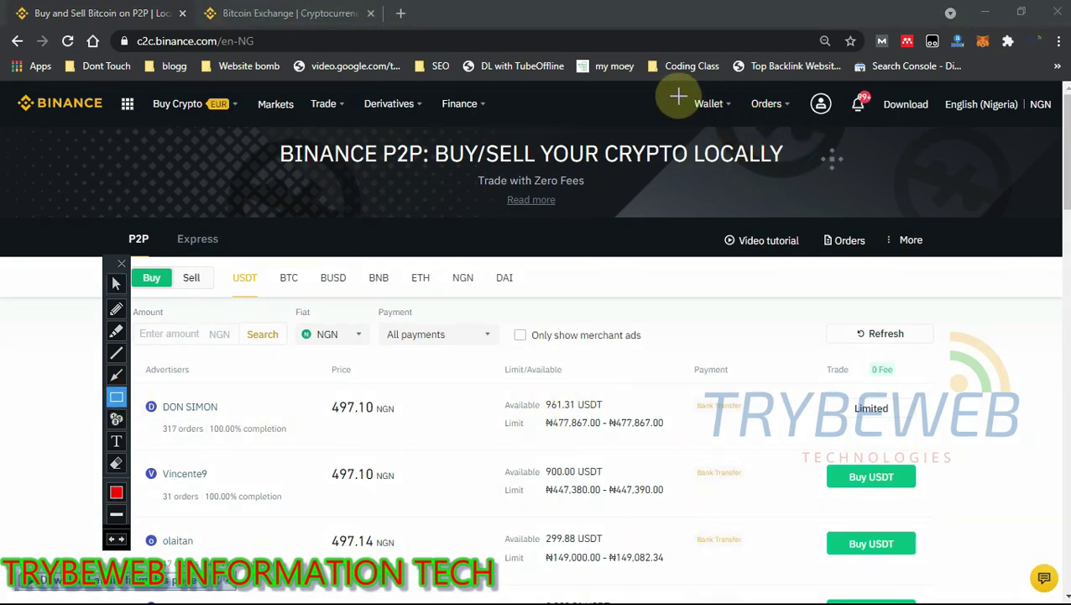
left_click_drag(685, 94, 740, 121)
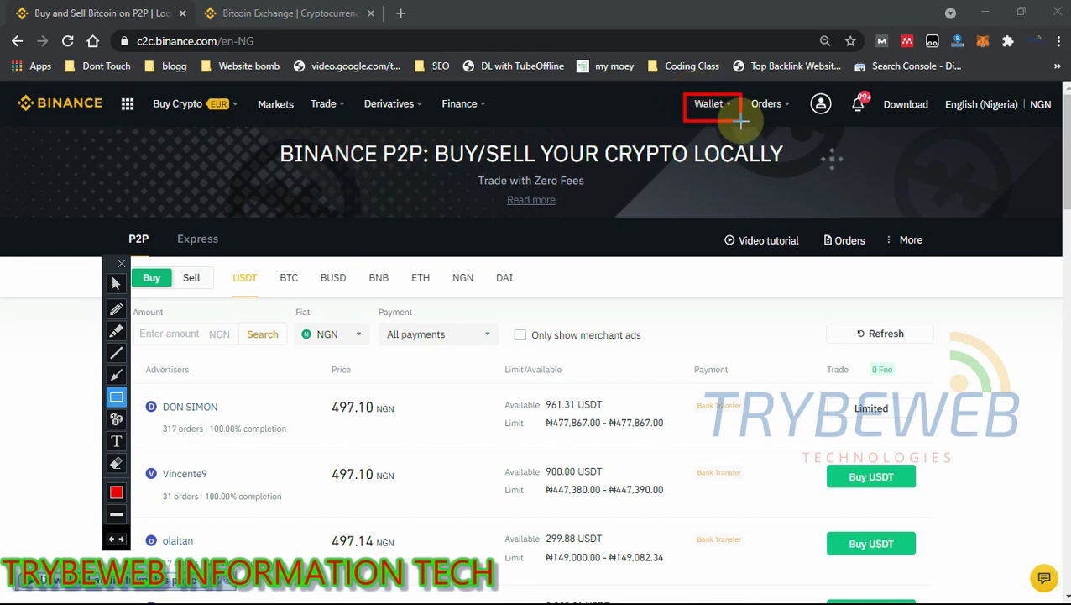
key("ctrl+z")
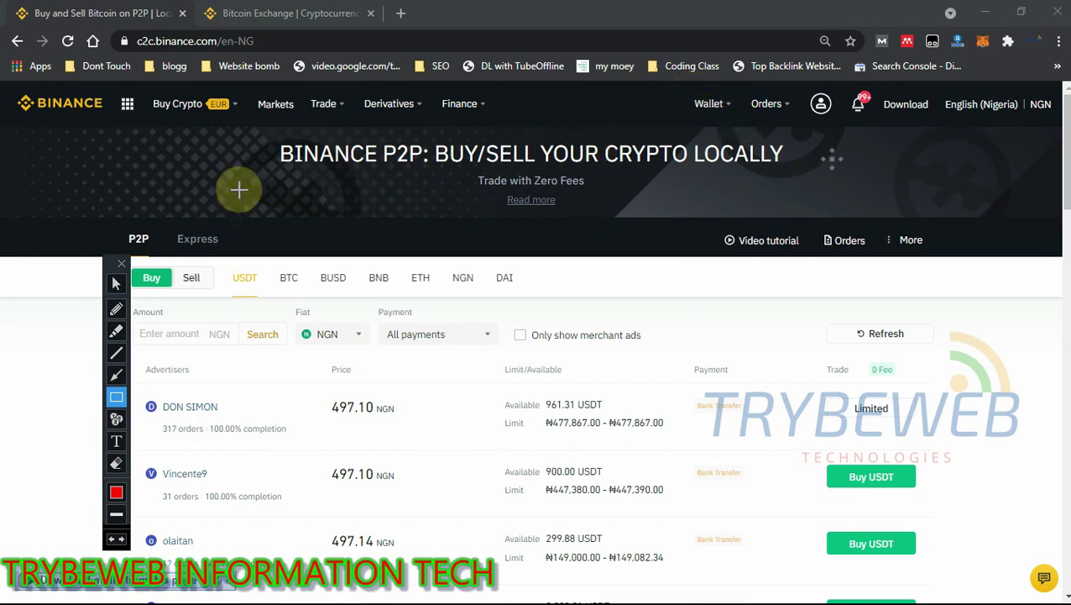
left_click_drag(304, 92, 347, 114)
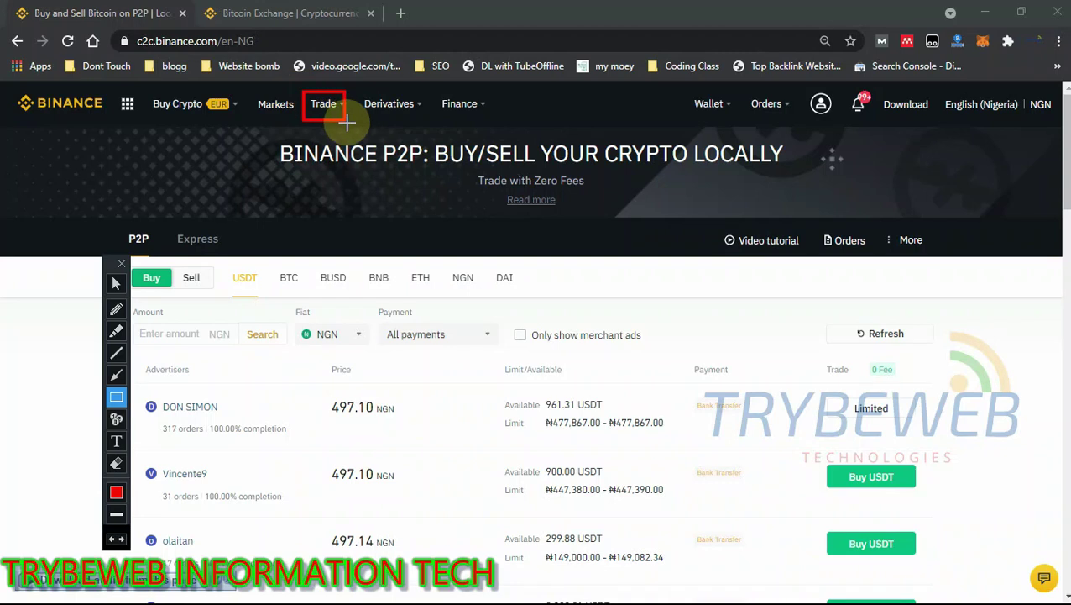
key("ctrl+z")
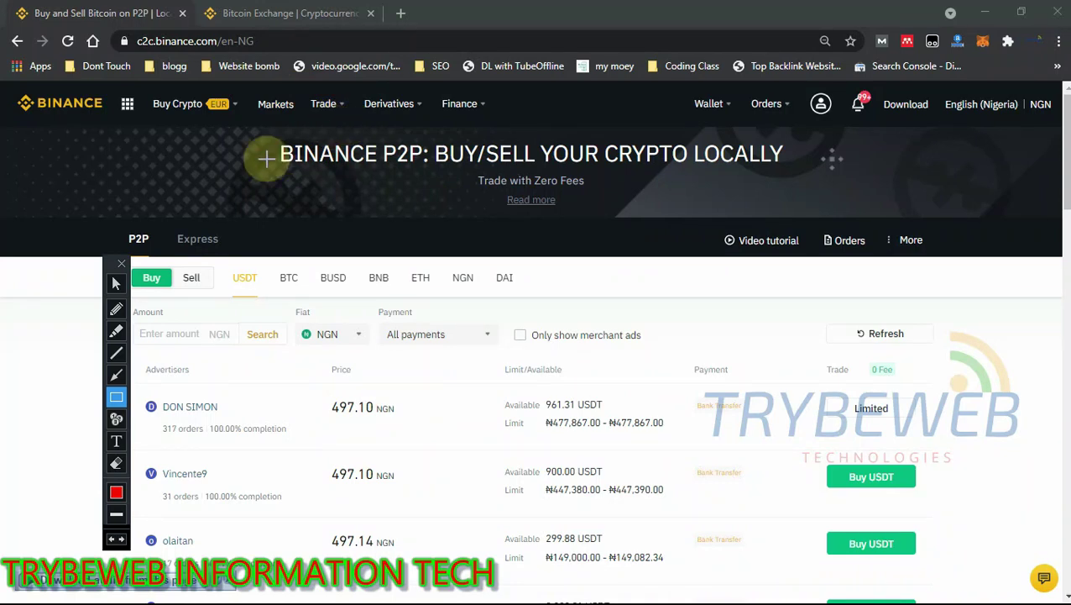
left_click(116, 283)
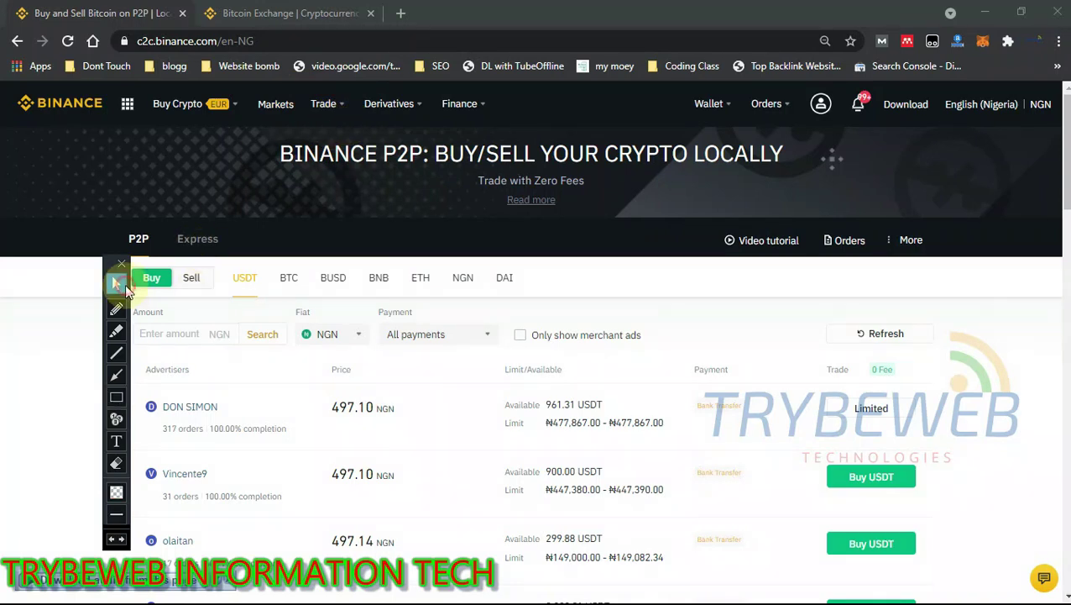
Open the Fiat and Spot wallet, outline the spot balance with a red rectangle and remove the mark
left_click(712, 105)
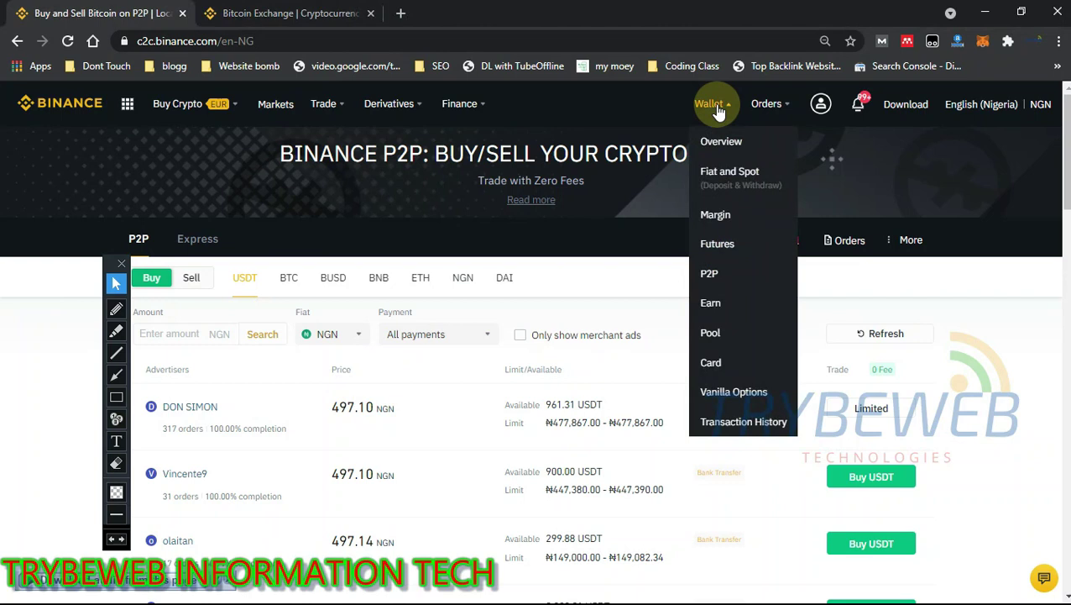
left_click(717, 173)
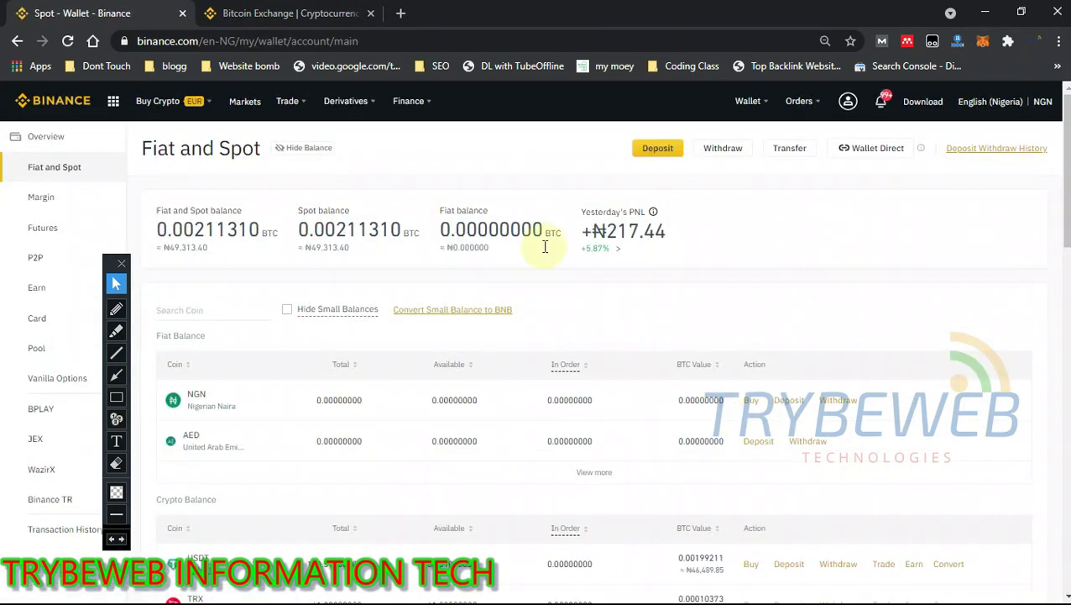
left_click(115, 397)
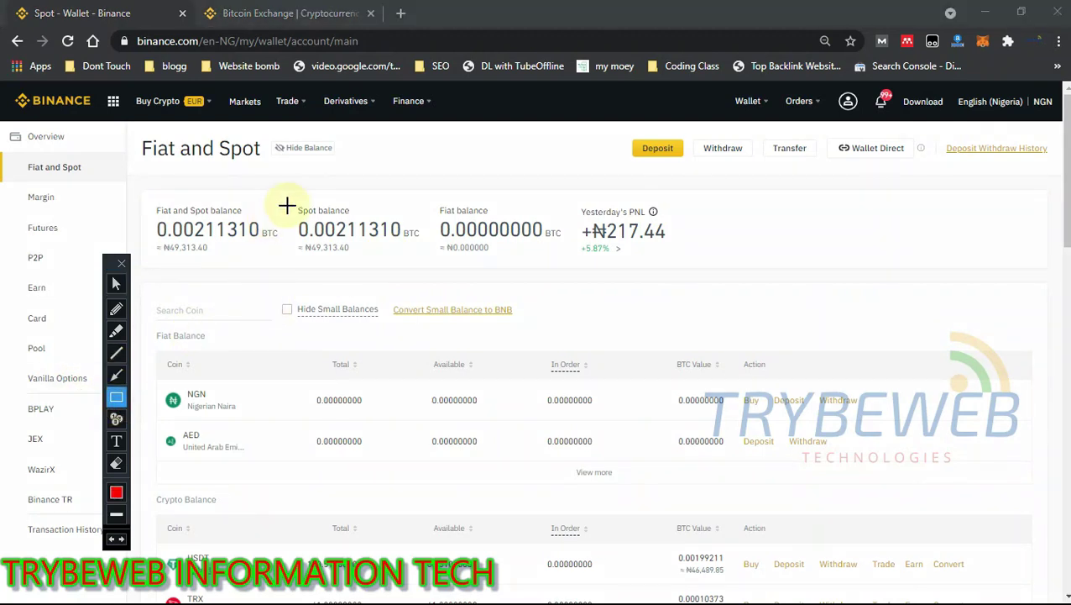
mouse_move(290, 204)
left_mouse_down()
mouse_move(366, 255)
mouse_move(413, 265)
left_mouse_up()
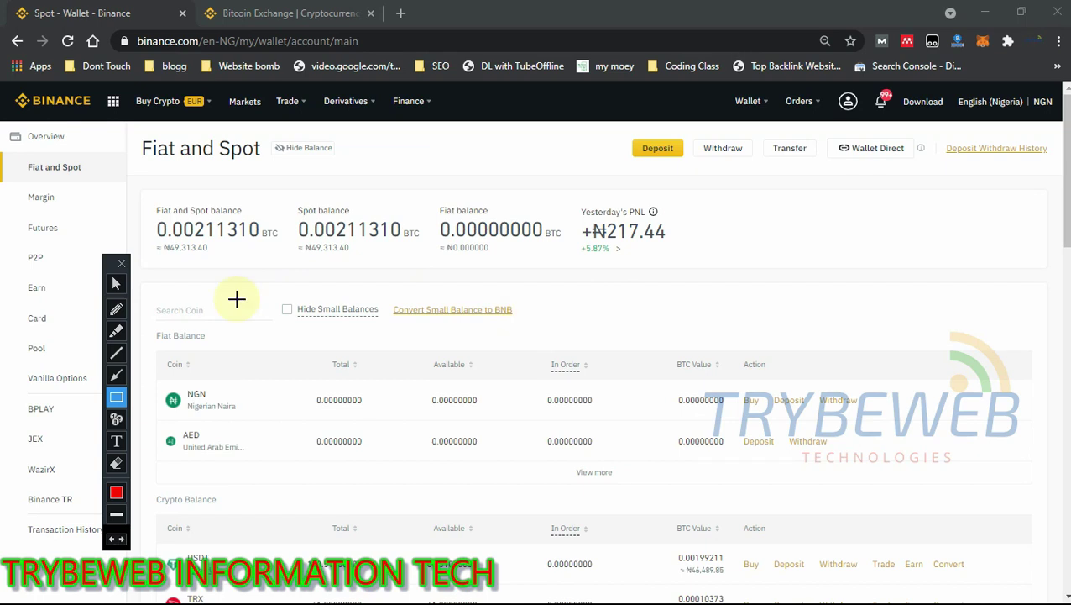
left_click(116, 283)
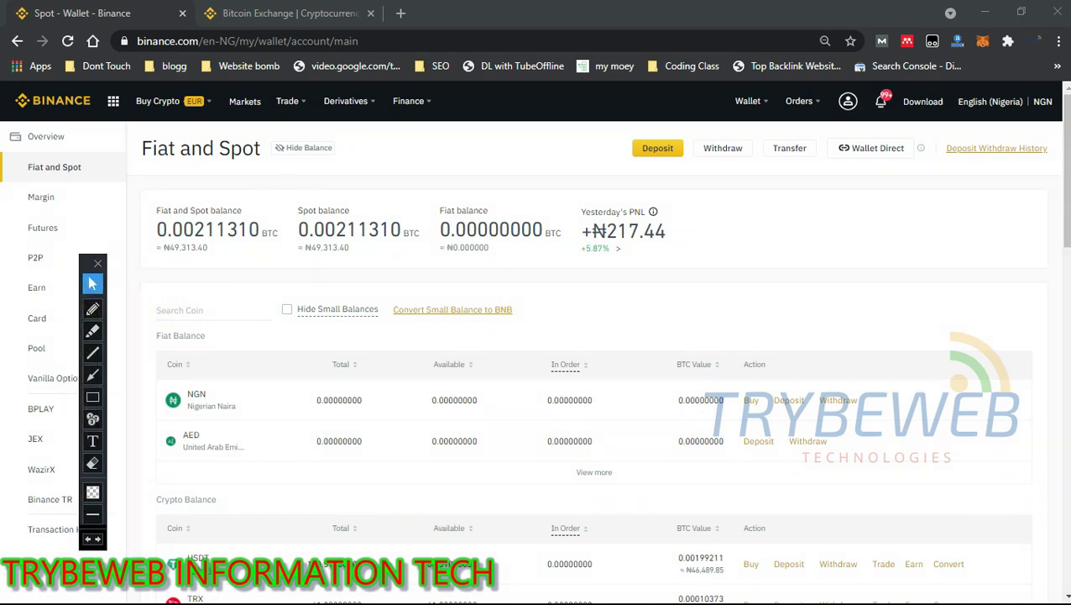
Outline the USDT, TRX and BNB rows of the crypto balance list with red rectangles, then undo all three marks
left_click_drag(1067, 138, 1069, 176)
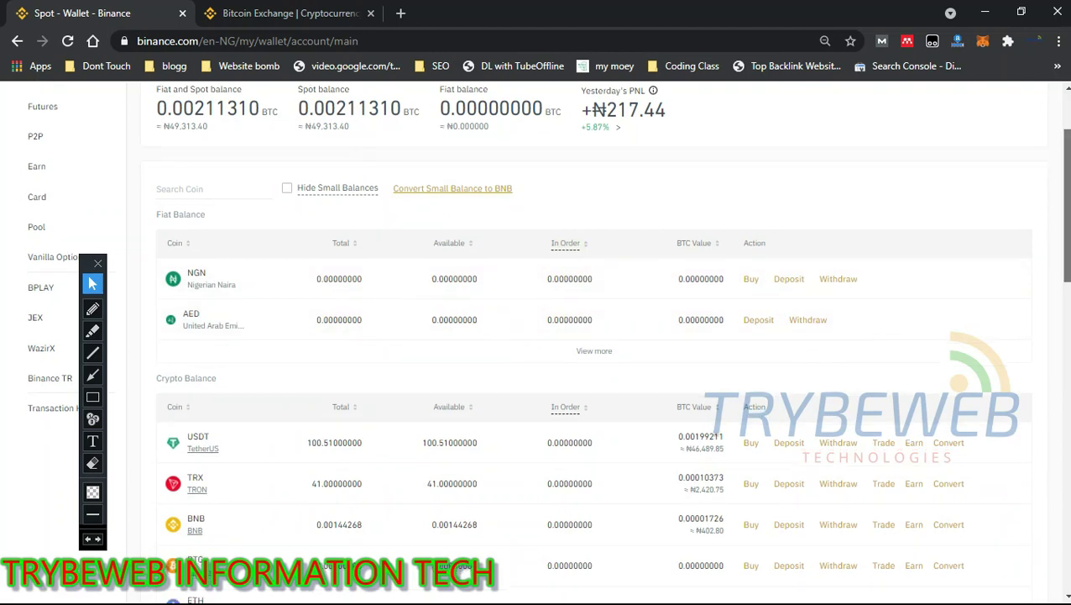
scroll(252, 378, "down", 3)
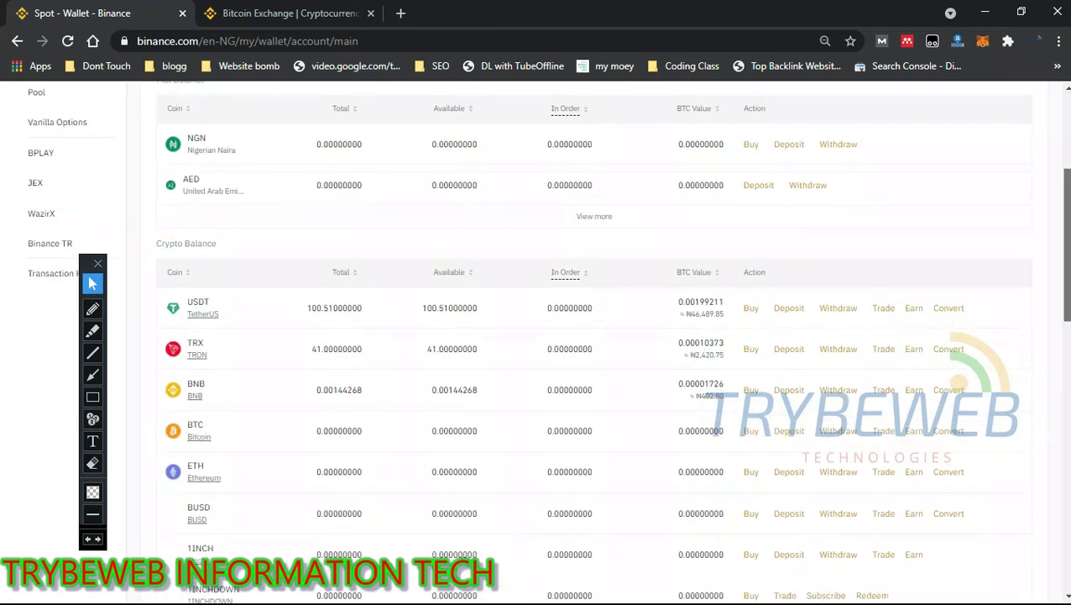
left_click(92, 397)
left_click_drag(153, 296, 982, 330)
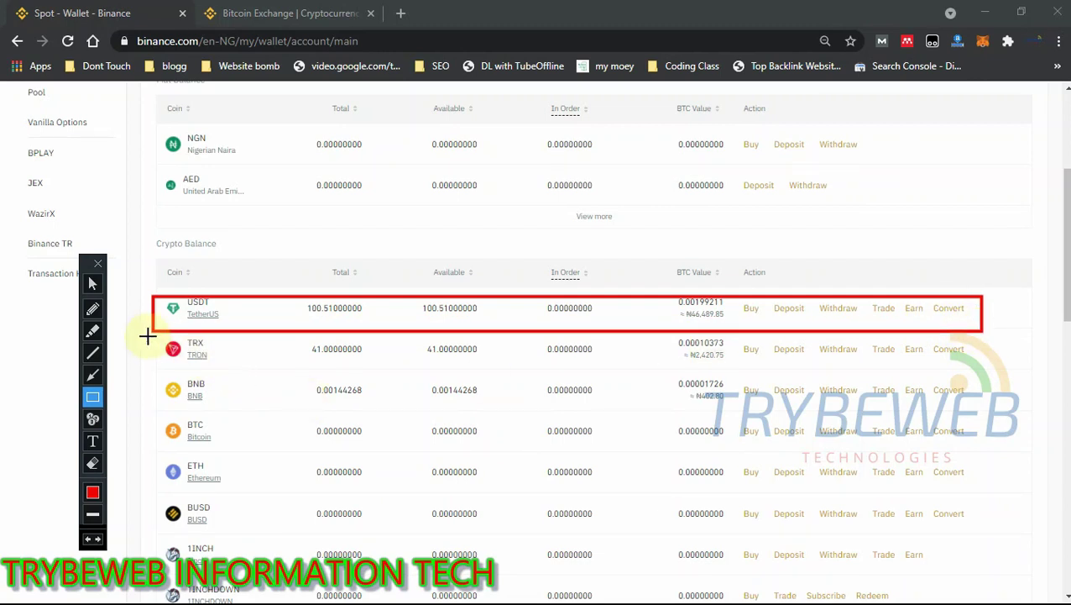
mouse_move(148, 333)
left_mouse_down()
mouse_move(495, 401)
mouse_move(884, 394)
mouse_move(976, 361)
mouse_move(1009, 367)
left_mouse_up()
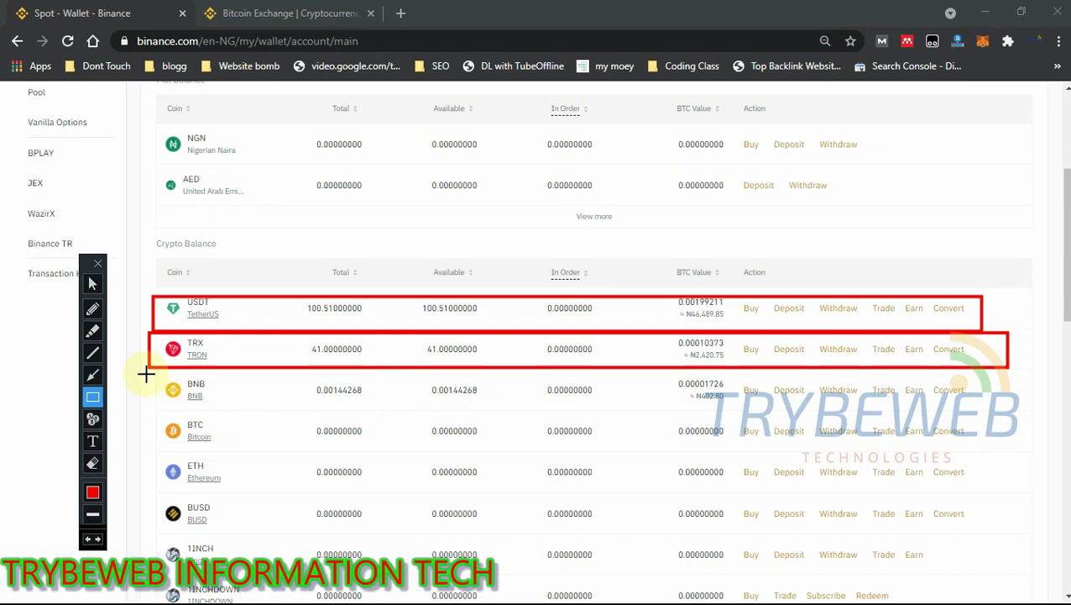
mouse_move(145, 371)
left_mouse_down()
mouse_move(818, 432)
mouse_move(1008, 415)
left_mouse_up()
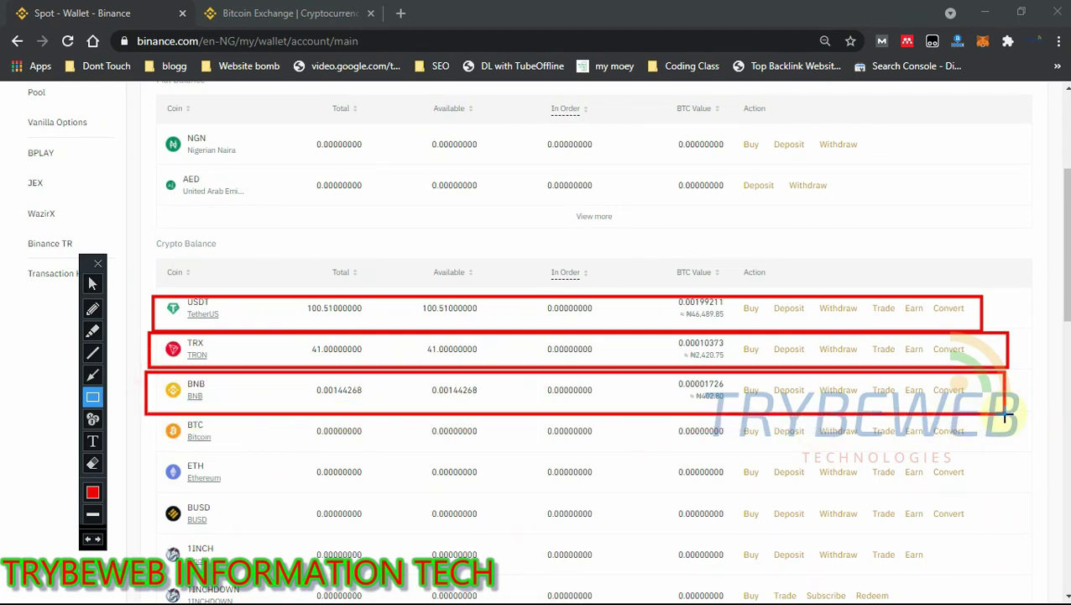
key("ctrl+z")
key("ctrl+z")
key("ctrl+z")
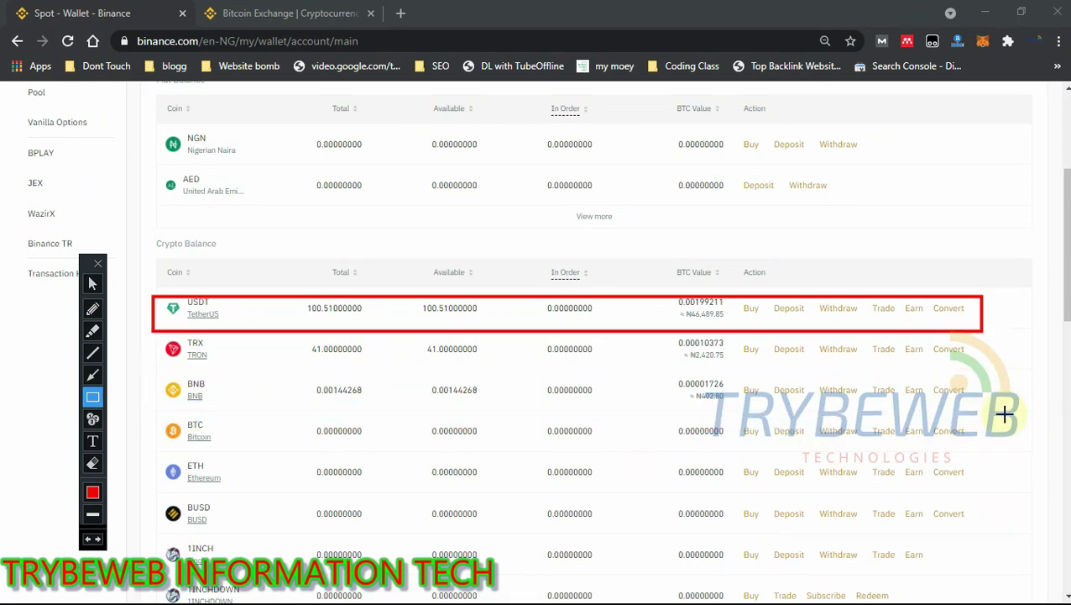
left_click(92, 284)
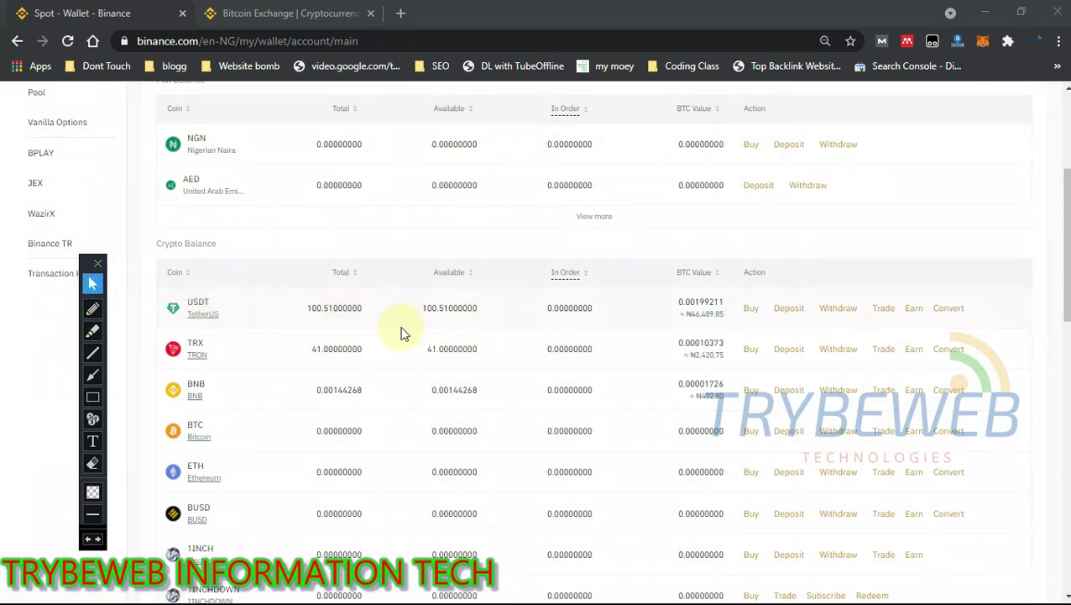
Open the Convert page for USDT, outline the USDT source and BTC target coins in red and remove both marks
left_click(885, 312)
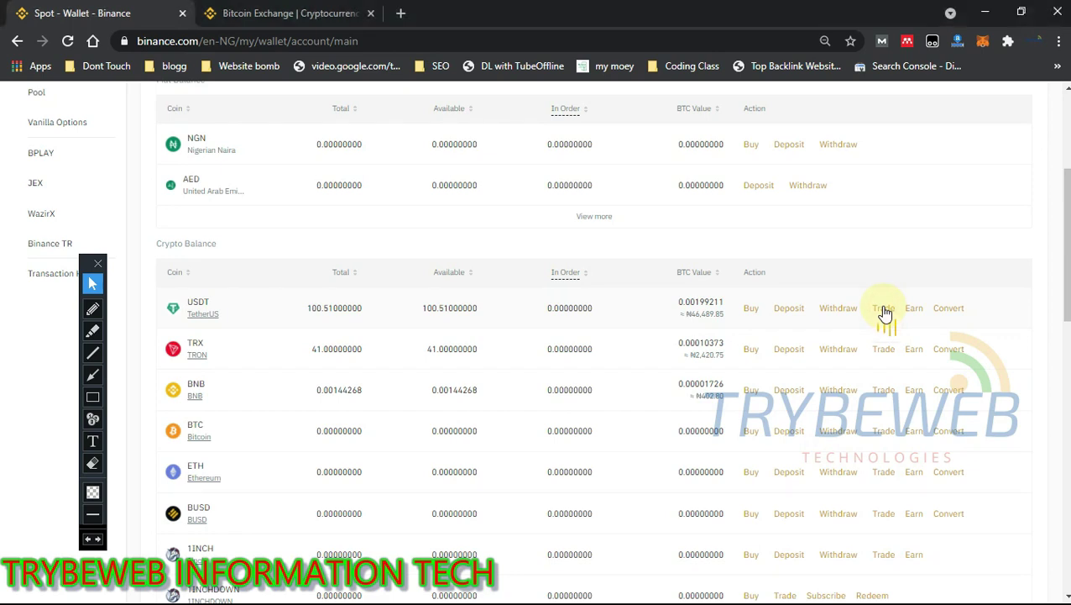
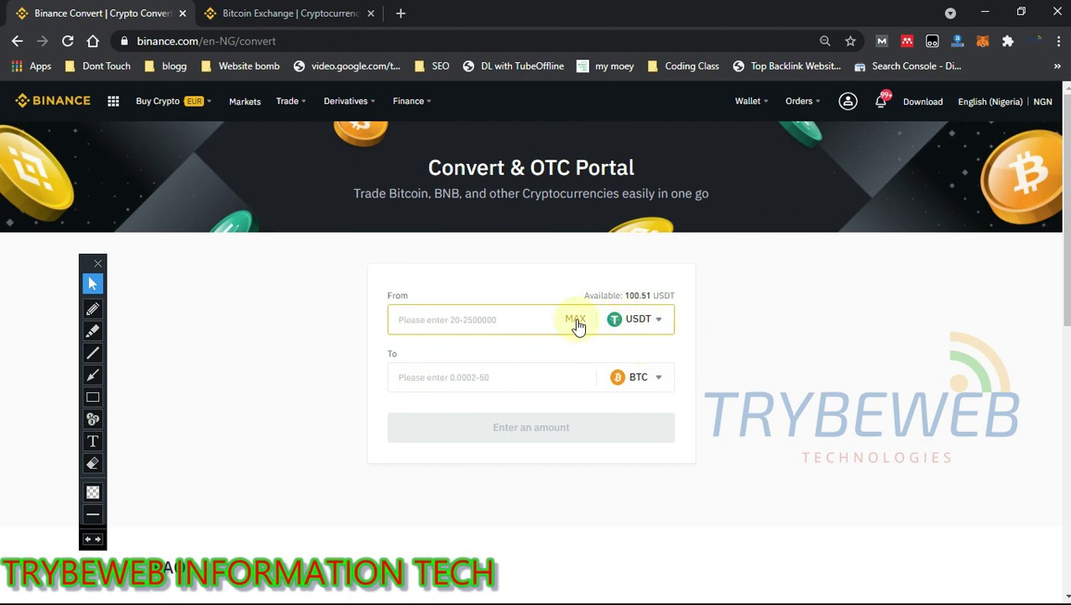
left_click(92, 396)
left_click_drag(596, 306, 673, 334)
left_click_drag(594, 359, 678, 388)
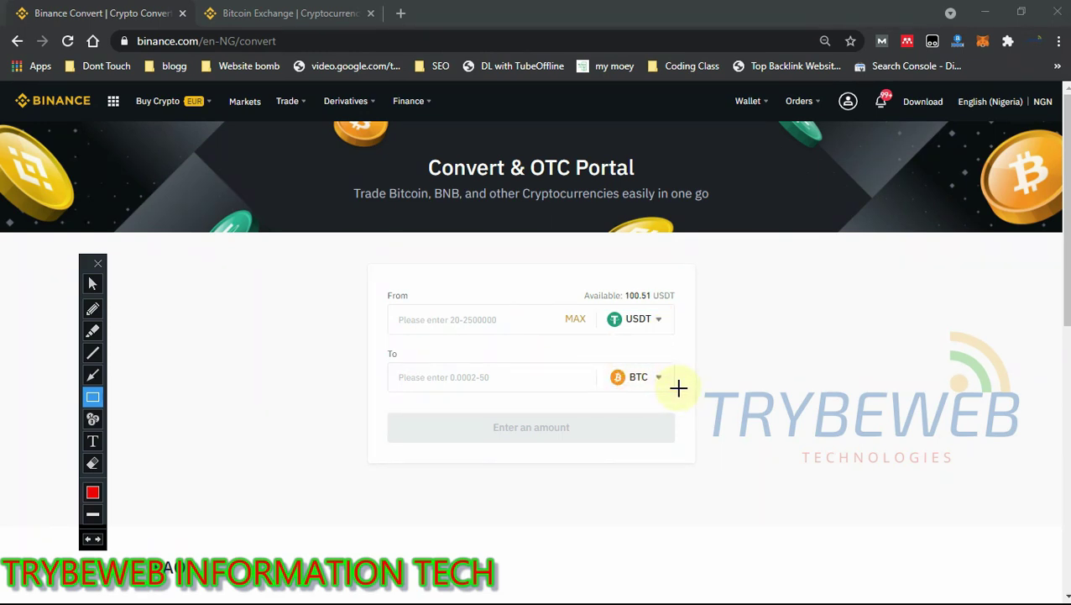
left_click(97, 285)
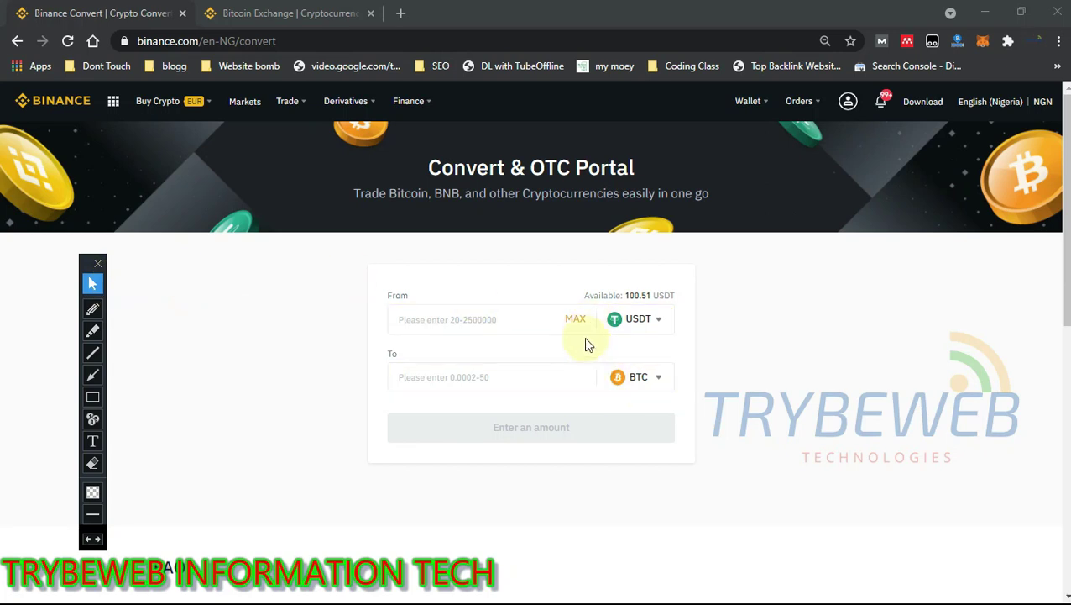
left_click(505, 325)
type("156")
key("BackSpace")
key("BackSpace")
key("BackSpace")
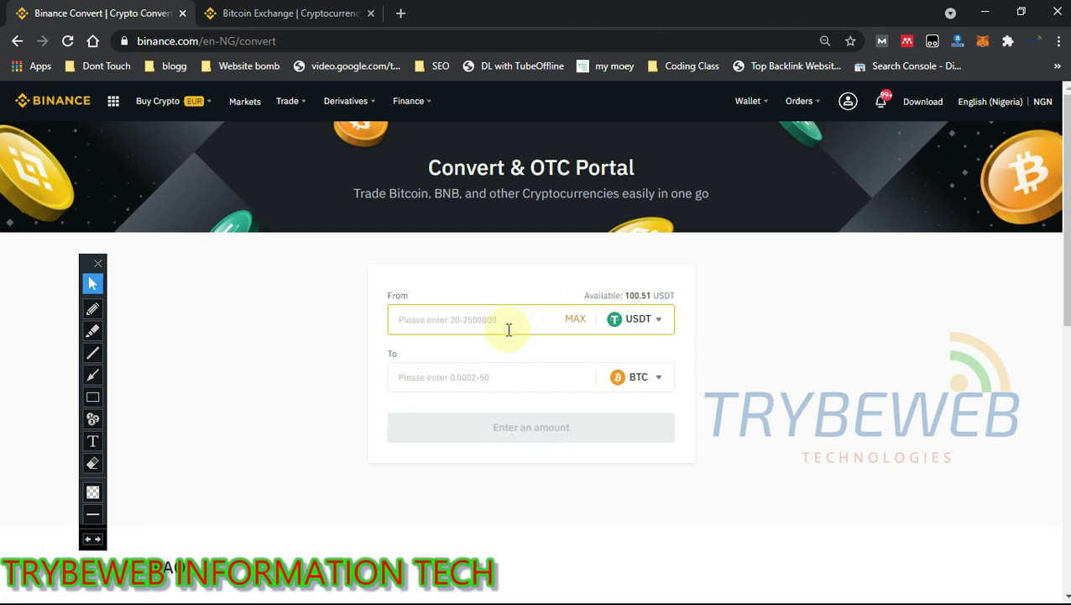
Set the source amount to the maximum available 100.51 USDT and choose BNB as the coin to receive
left_click_drag(626, 296, 653, 296)
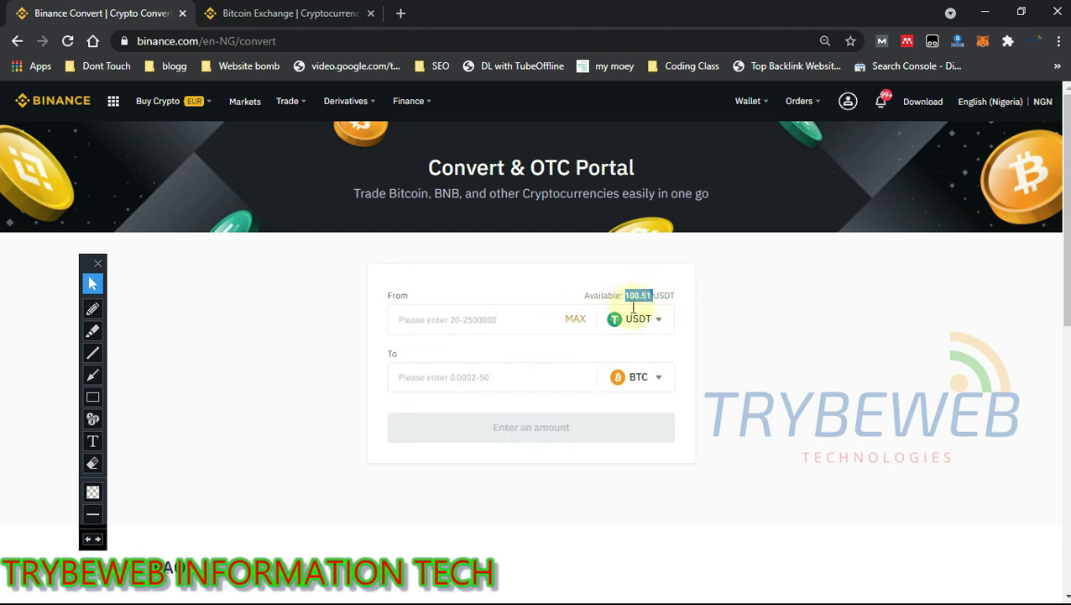
left_click(576, 319)
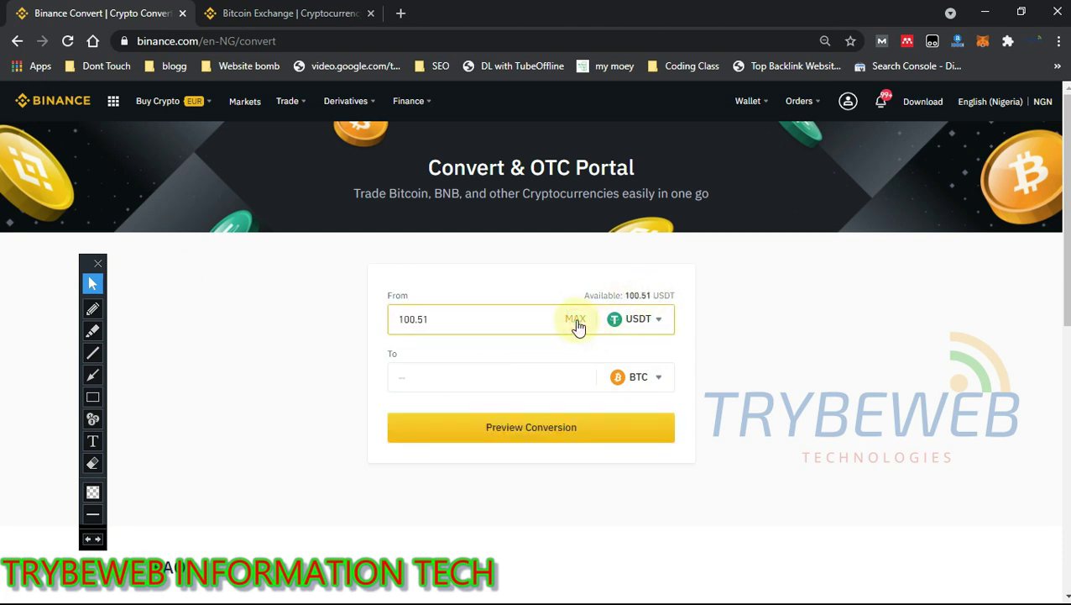
left_click(625, 390)
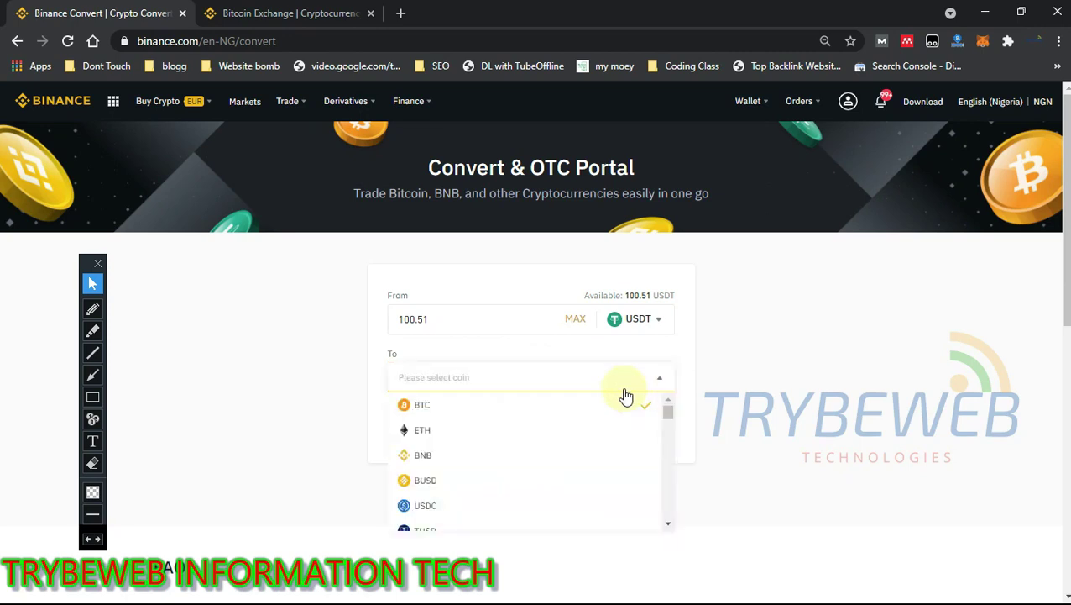
left_click(426, 456)
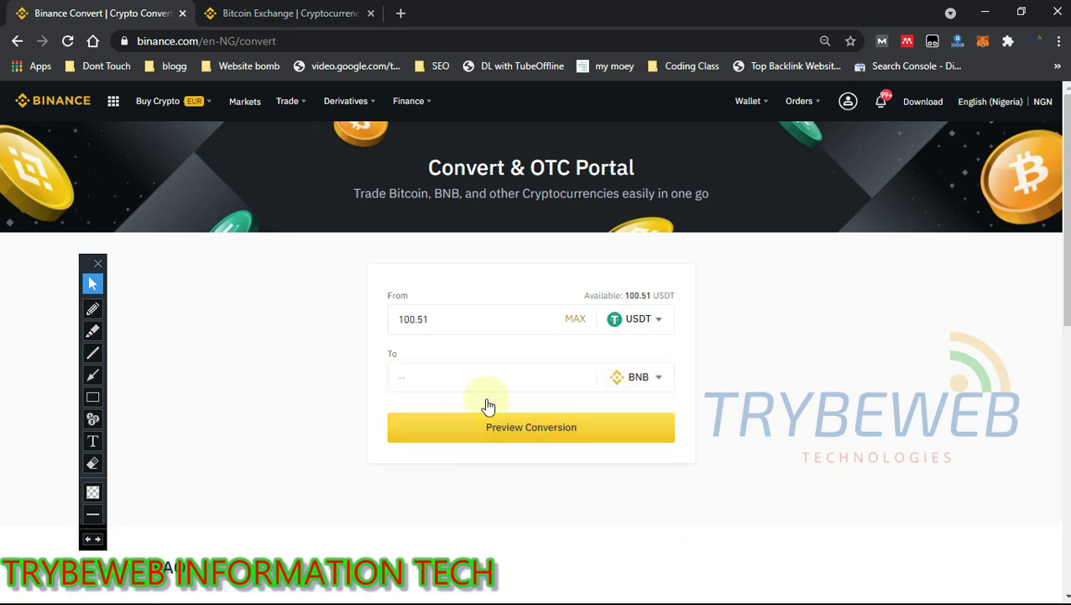
left_click(578, 319)
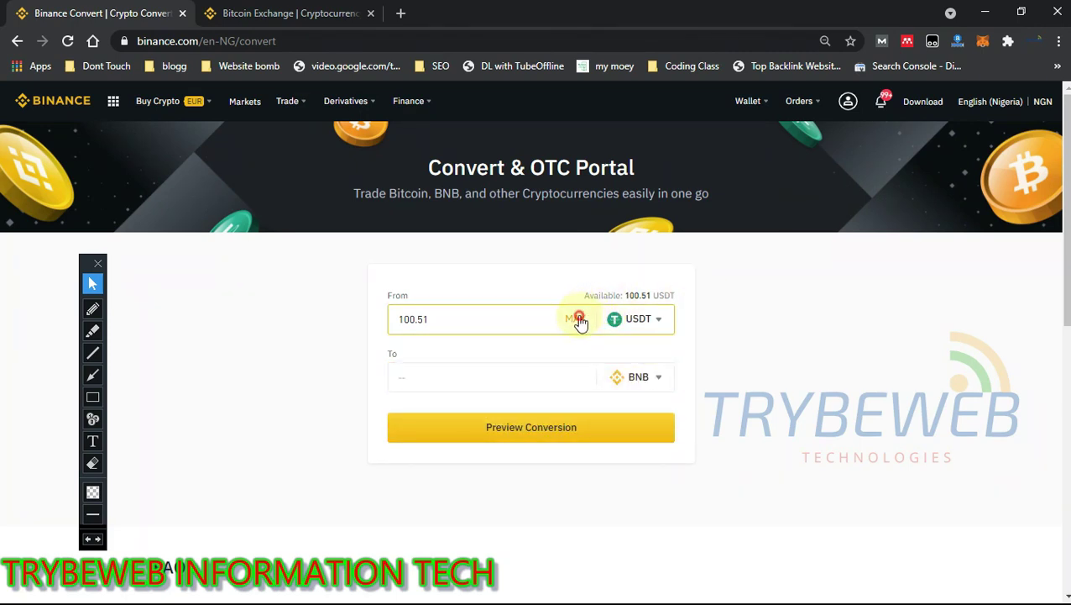
Preview the conversion of 100.51 USDT to BNB and try to execute the quote
left_click(552, 428)
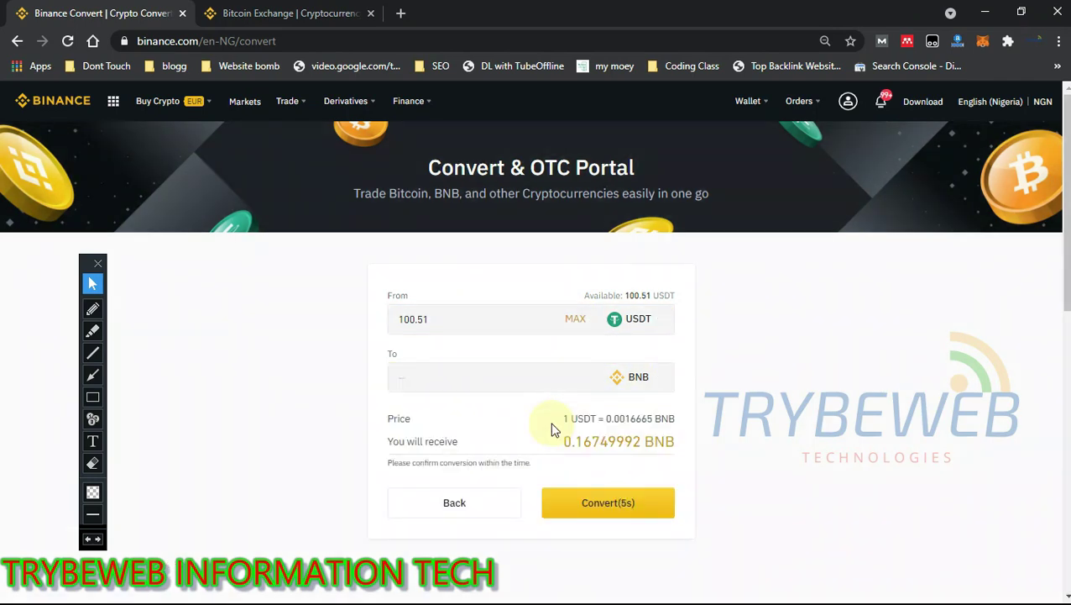
scroll(546, 403, "down", 1)
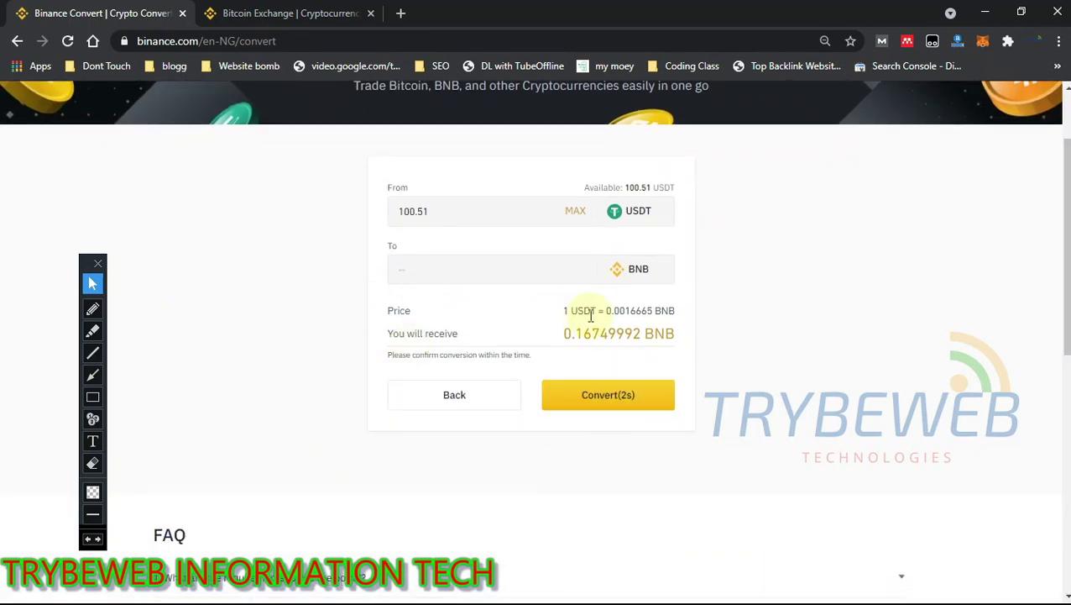
left_click(585, 407)
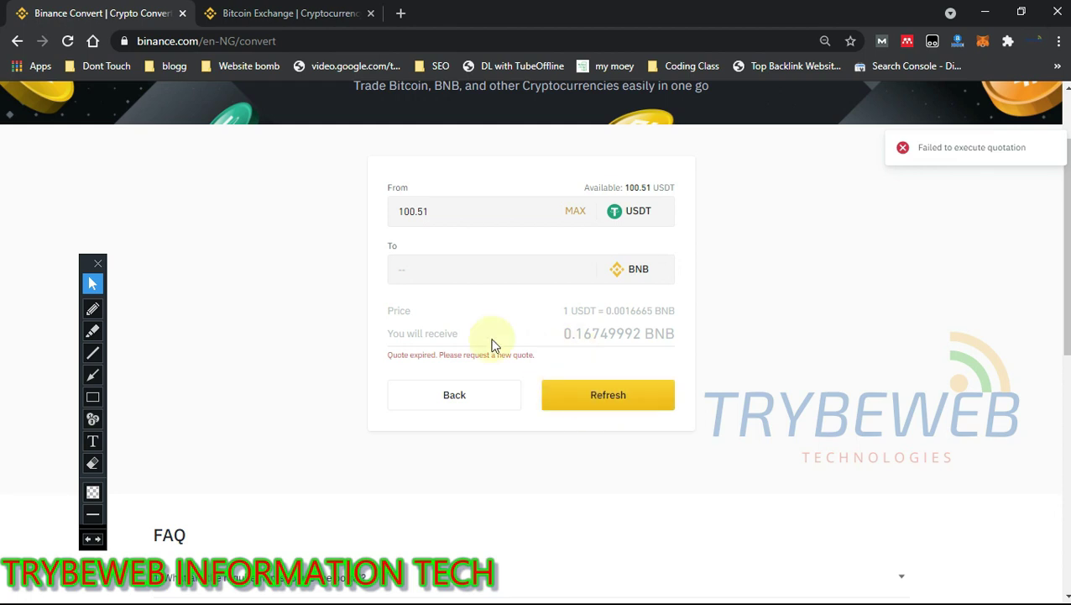
Request a new quote for the USDT to BNB conversion, execute it and return to the conversion form
left_click(599, 398)
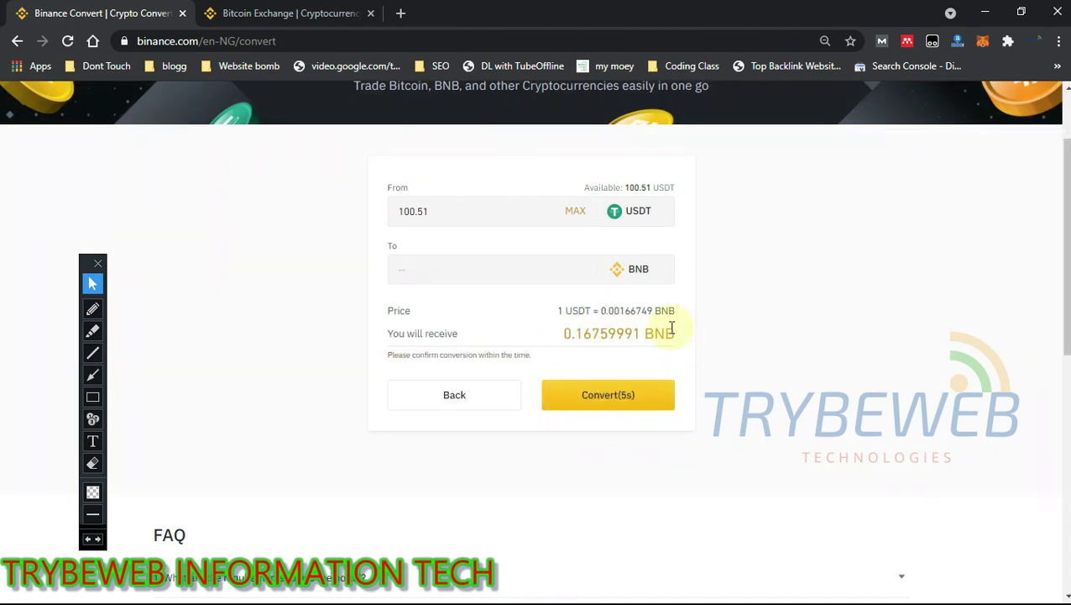
left_click(596, 401)
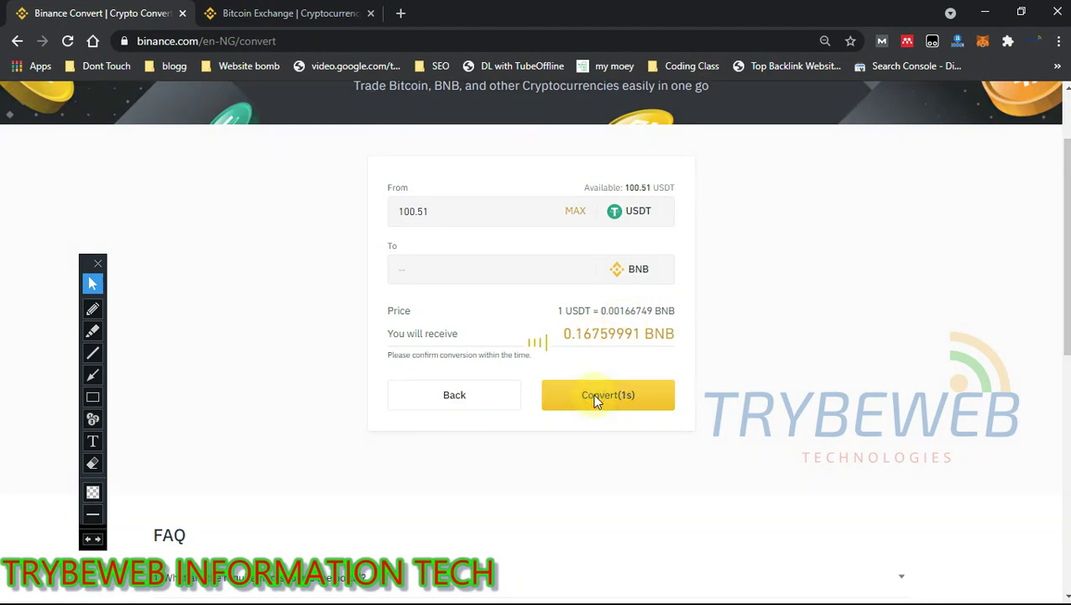
left_click(596, 401)
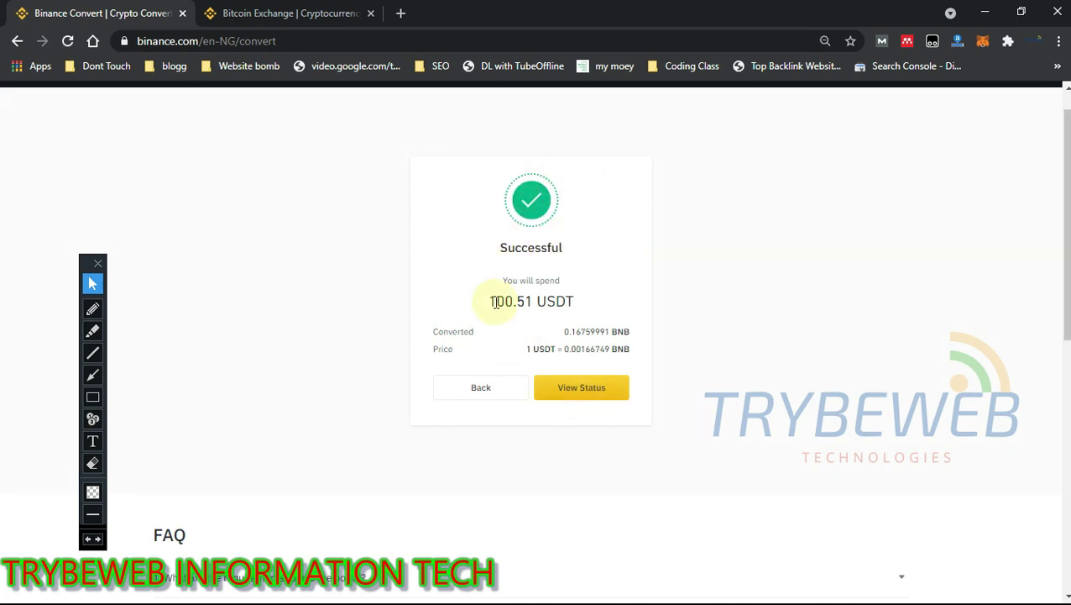
left_click(491, 396)
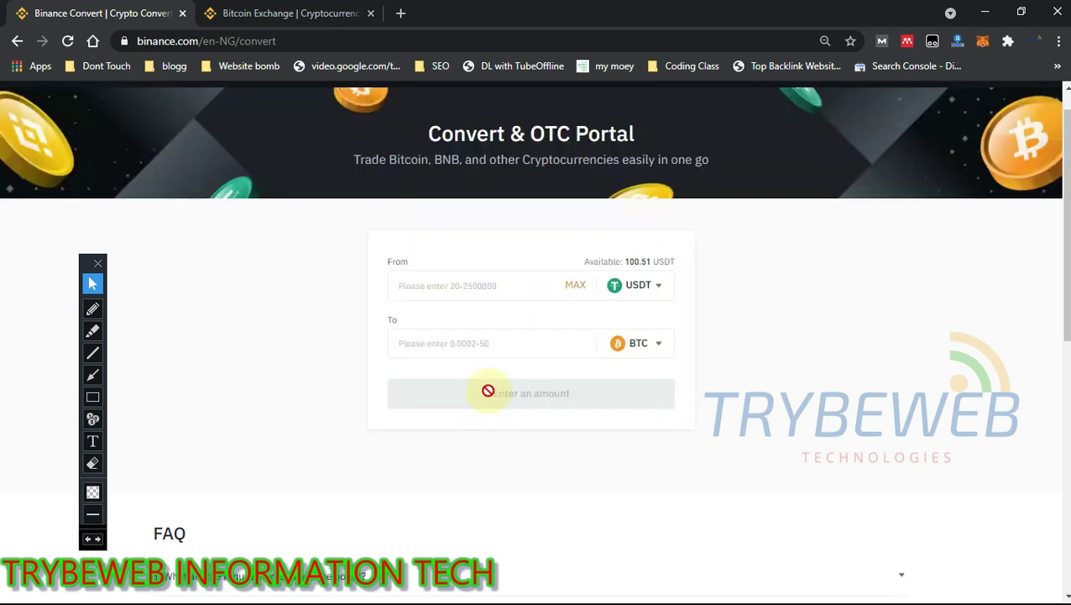